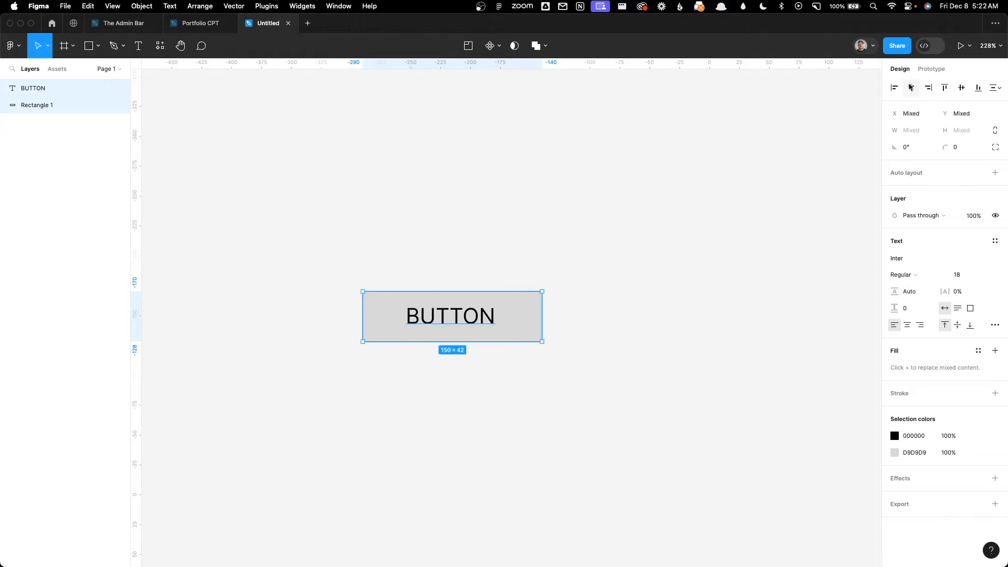
Step: Center the BUTTON text horizontally and vertically on the rectangle
{"action": "left_click", "coordinate": [911, 88]}
{"action": "left_click", "coordinate": [961, 87]}
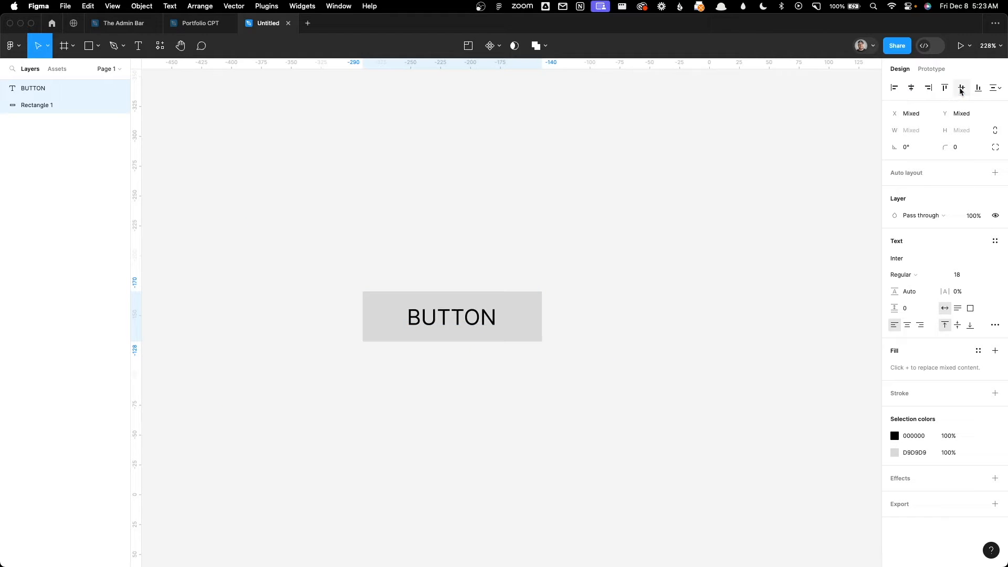
{"action": "left_click", "coordinate": [656, 219]}
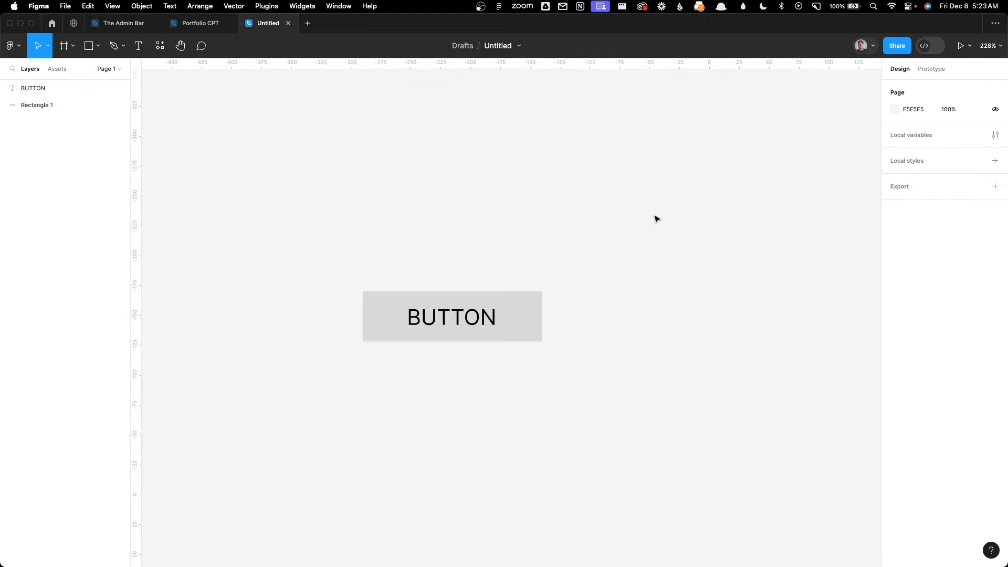
Step: Fill the rectangle with red D40000 and set the BUTTON text color to white FFFFFF
{"action": "left_click", "coordinate": [541, 310]}
{"action": "left_click", "coordinate": [894, 232]}
{"action": "left_click_drag", "start_coordinate": [861, 343], "coordinate": [882, 340]}
{"action": "left_click", "coordinate": [460, 319]}
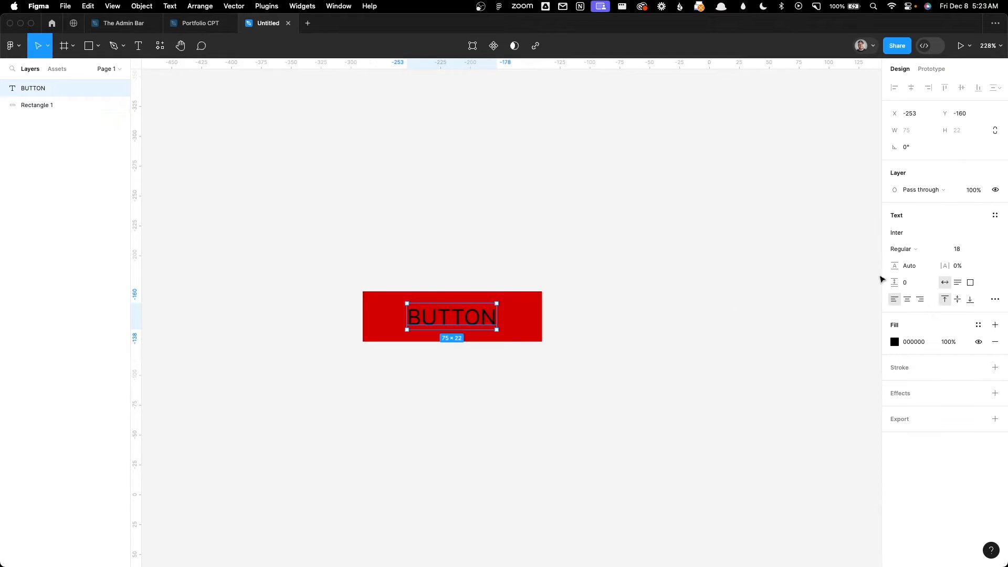
{"action": "left_click", "coordinate": [893, 343]}
{"action": "left_click_drag", "start_coordinate": [812, 348], "coordinate": [655, 259]}
{"action": "left_click", "coordinate": [621, 261]}
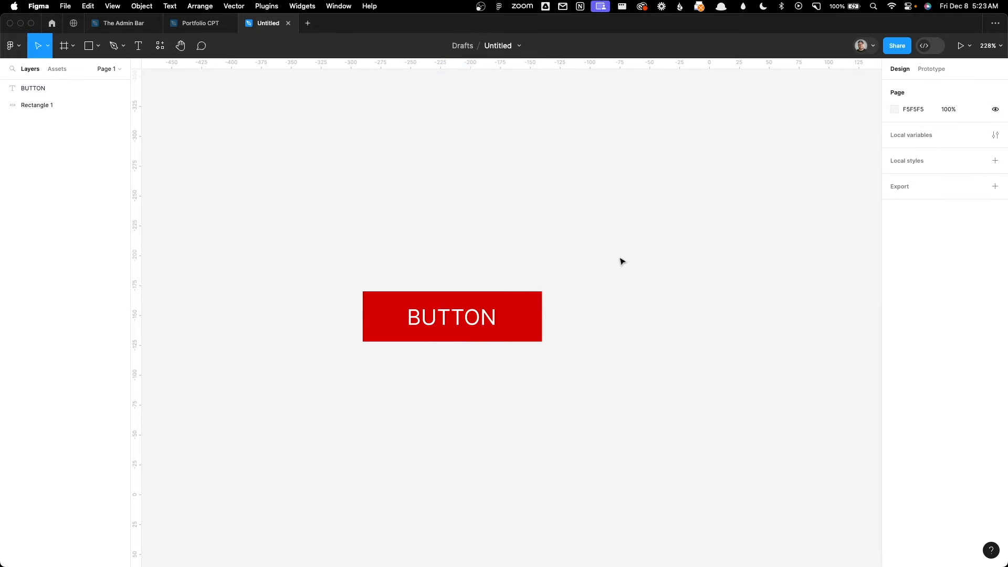
Step: Group the BUTTON text and the red rectangle into a single object
{"action": "left_click_drag", "start_coordinate": [620, 259], "coordinate": [346, 366]}
{"action": "key", "text": "super+g"}
{"action": "left_click", "coordinate": [415, 231]}
{"action": "left_click", "coordinate": [452, 331]}
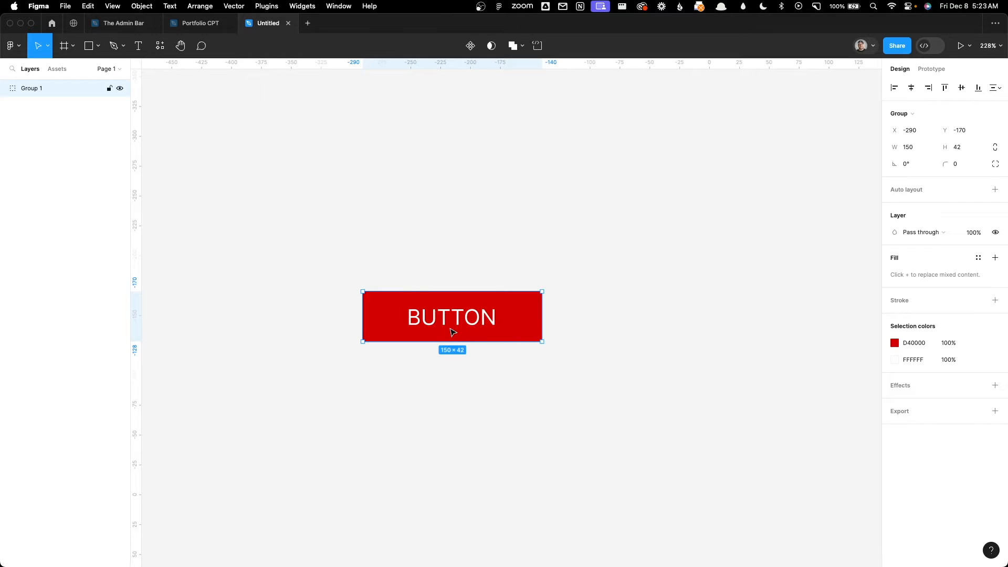
{"action": "left_click", "coordinate": [453, 230]}
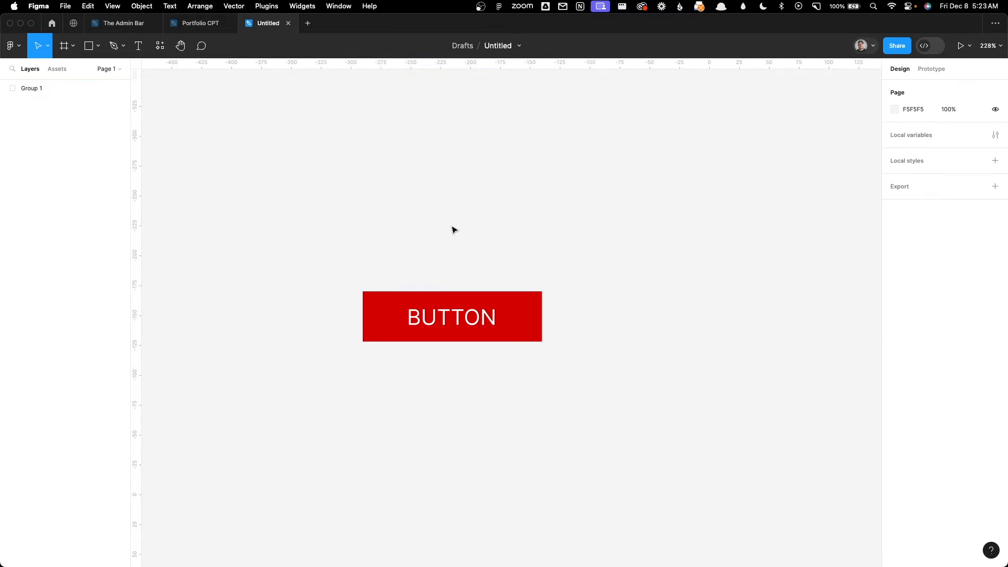
Step: Duplicate the grouped button to its right and change the copy's text to "CALL US TODAY!"
{"action": "left_click_drag", "start_coordinate": [479, 314], "coordinate": [673, 314]}
{"action": "double_click", "coordinate": [658, 316]}
{"action": "double_click", "coordinate": [658, 314]}
{"action": "type", "text": "CALL US TODAY!"}
{"action": "key", "text": "Escape"}
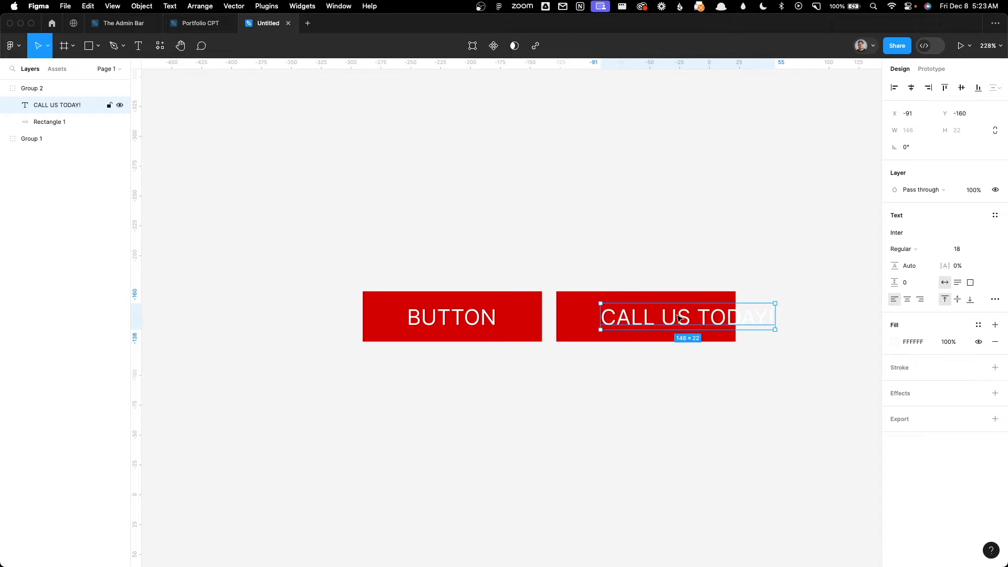
Step: Delete the duplicated "CALL US TODAY!" button
{"action": "left_click", "coordinate": [732, 383]}
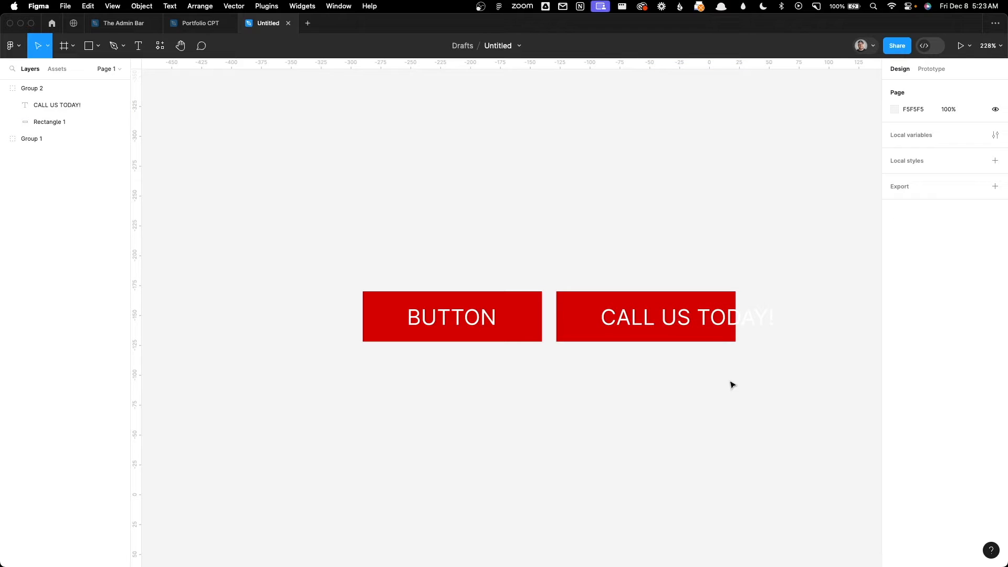
{"action": "left_click_drag", "start_coordinate": [732, 383], "coordinate": [632, 241]}
{"action": "key", "text": "Delete"}
Step: Apply auto layout to the grouped button with a horizontal padding of 32 and a vertical padding of 12
{"action": "left_click_drag", "start_coordinate": [574, 211], "coordinate": [394, 404]}
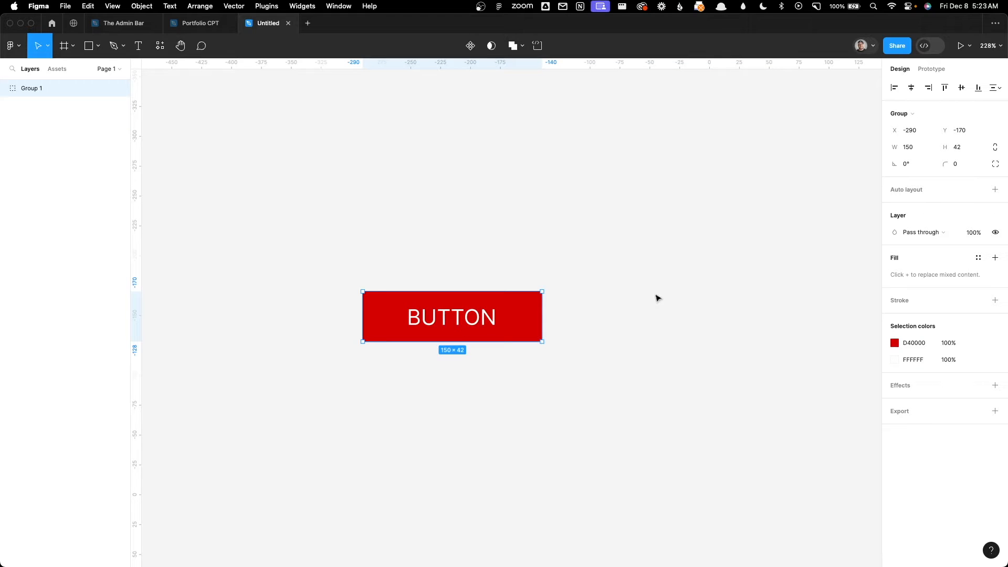
{"action": "left_click", "coordinate": [994, 190]}
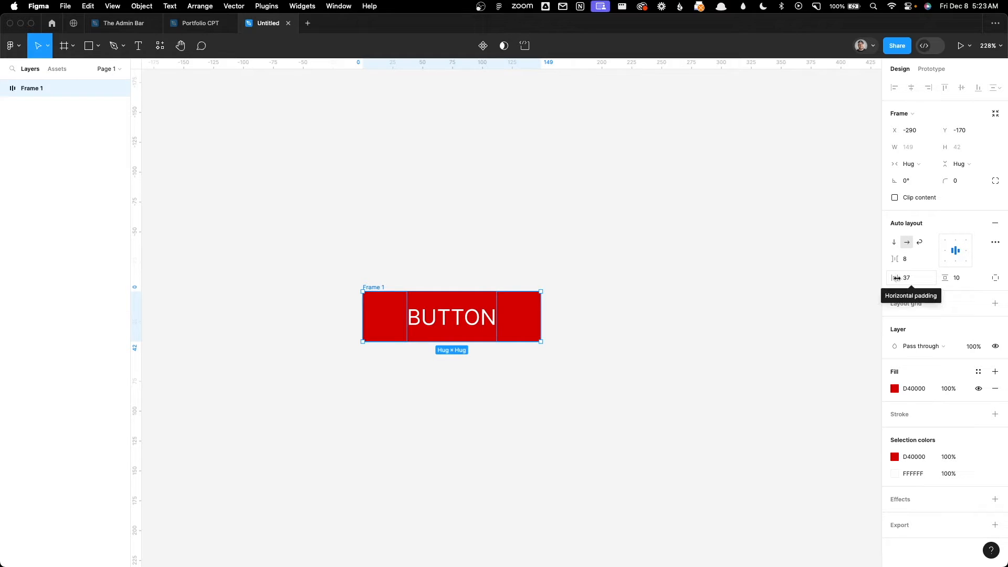
{"action": "left_click", "coordinate": [923, 281]}
{"action": "type", "text": "32"}
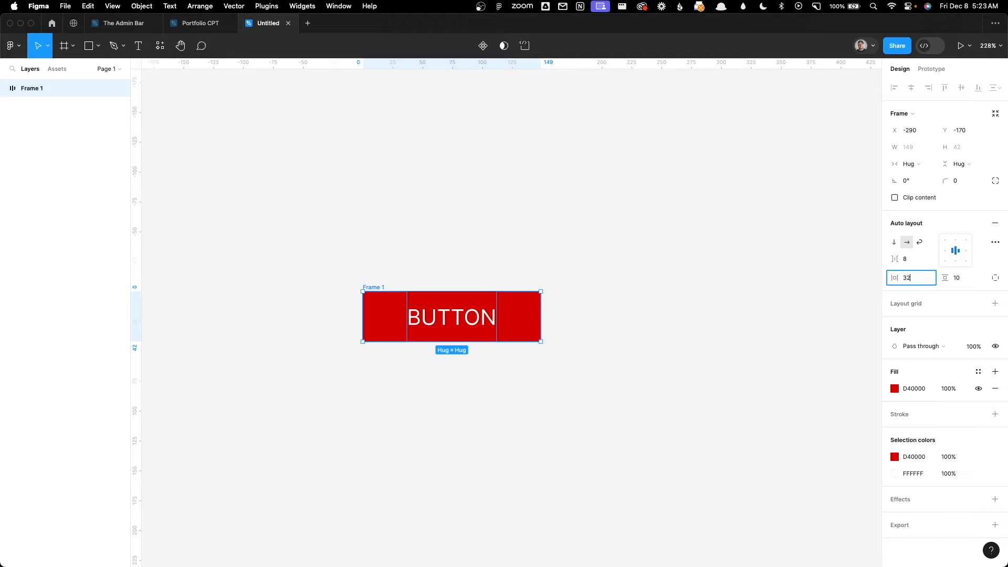
{"action": "key", "text": "Tab"}
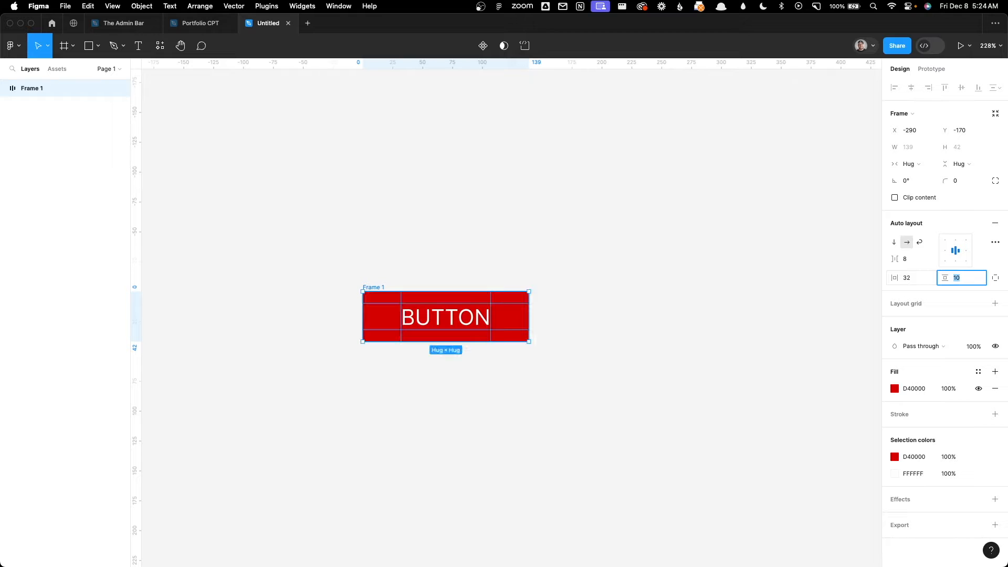
{"action": "key", "text": "Tab"}
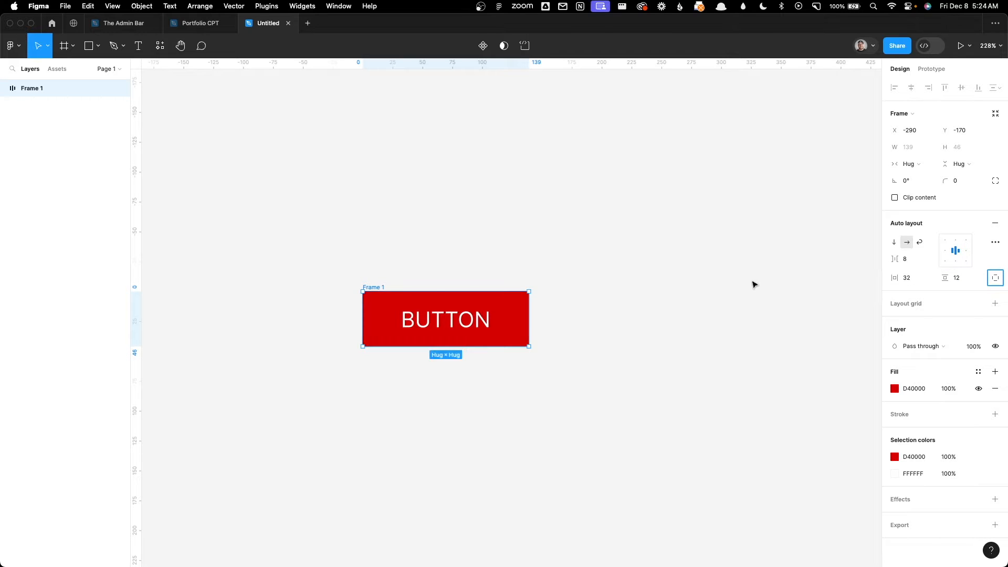
{"action": "left_click", "coordinate": [754, 285]}
Step: Duplicate the auto layout button to its right and change the copy's text to "Call Us Today"
{"action": "double_click", "coordinate": [473, 322]}
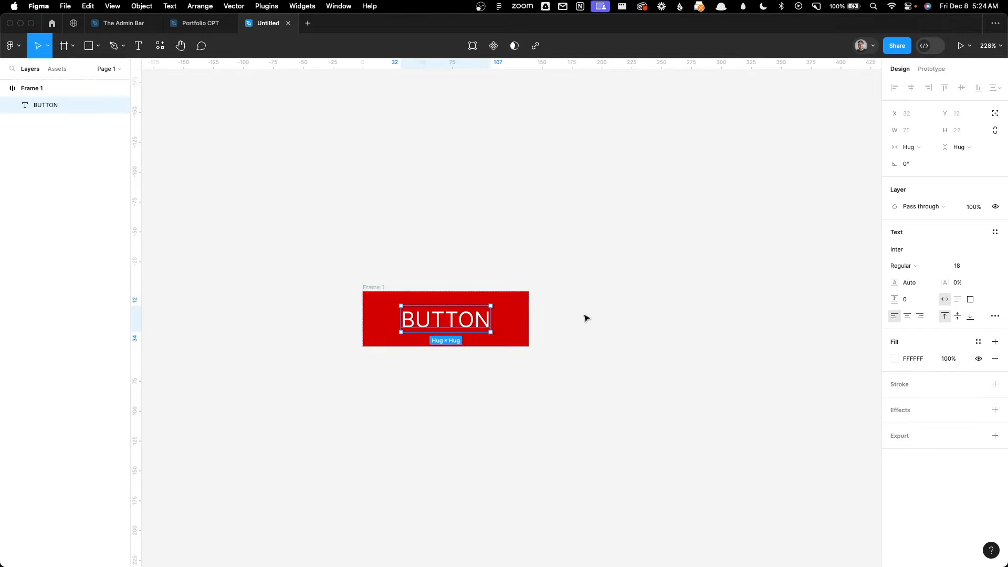
{"action": "left_click_drag", "start_coordinate": [521, 315], "coordinate": [771, 314], "text": "alt"}
{"action": "double_click", "coordinate": [699, 317]}
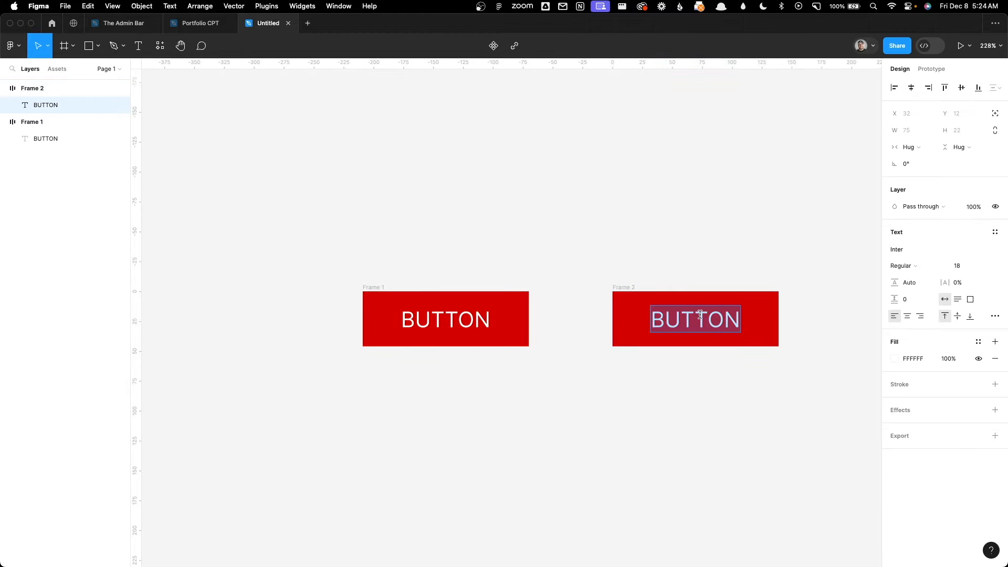
{"action": "type", "text": "Call u"}
{"action": "key", "text": "BackSpace"}
{"action": "type", "text": "Us Today"}
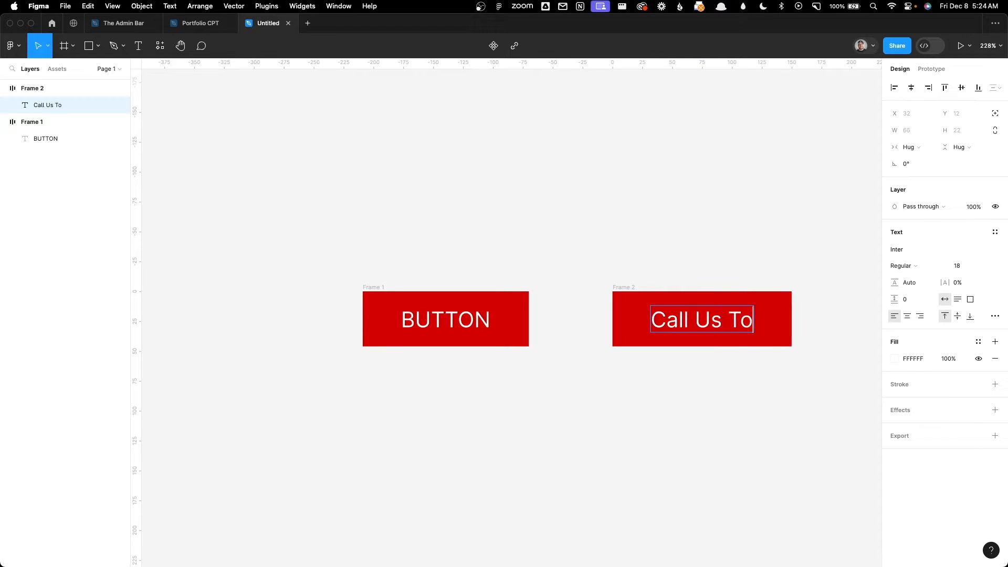
{"action": "key", "text": "Escape"}
{"action": "scroll", "coordinate": [677, 241], "scroll_direction": "right", "scroll_amount": 3}
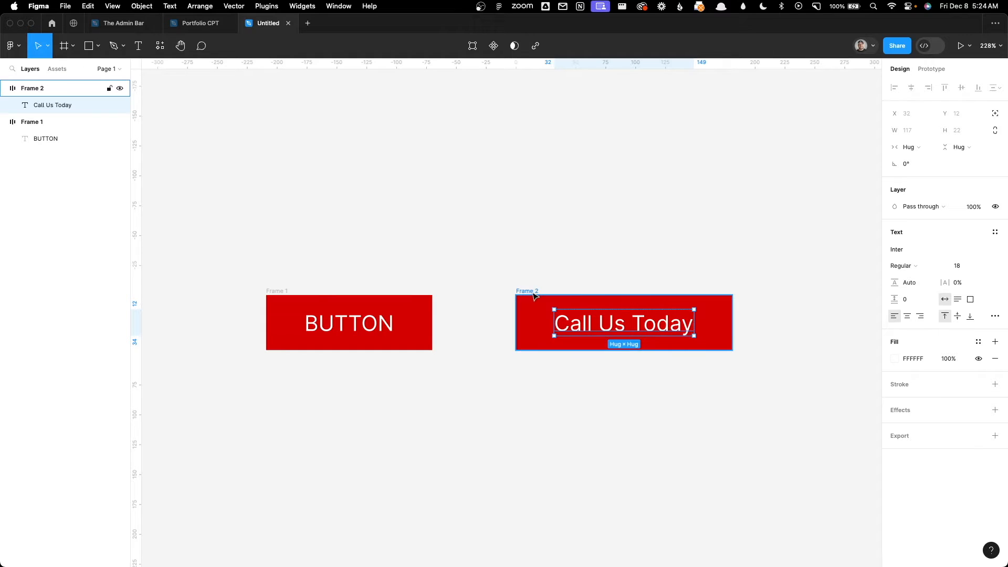
{"action": "left_click", "coordinate": [685, 303]}
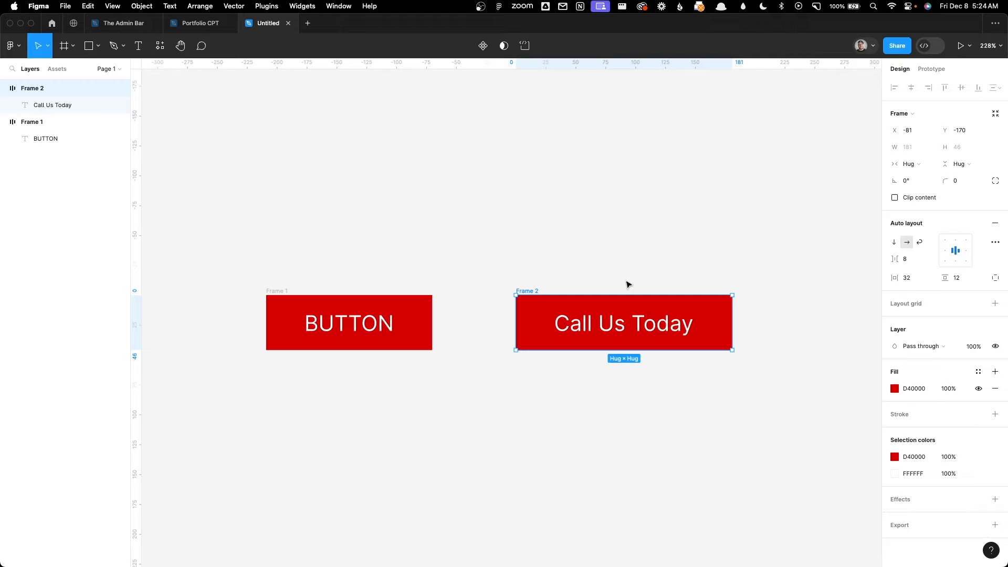
{"action": "left_click", "coordinate": [633, 243]}
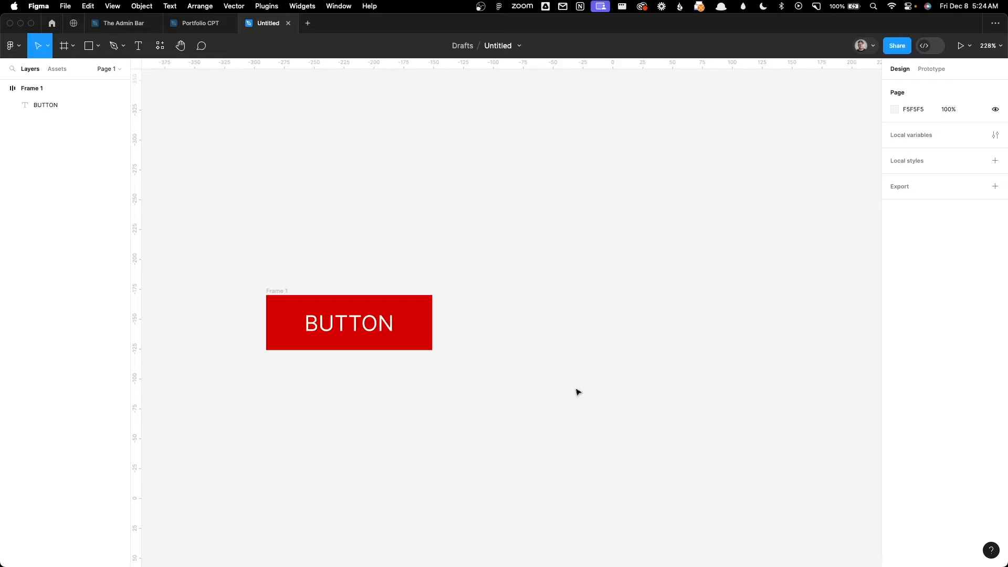
Step: Change the text of the auto layout button to "Get Started"
{"action": "scroll", "coordinate": [575, 391], "scroll_direction": "left", "scroll_amount": 6}
{"action": "left_click", "coordinate": [657, 309]}
{"action": "double_click", "coordinate": [634, 314]}
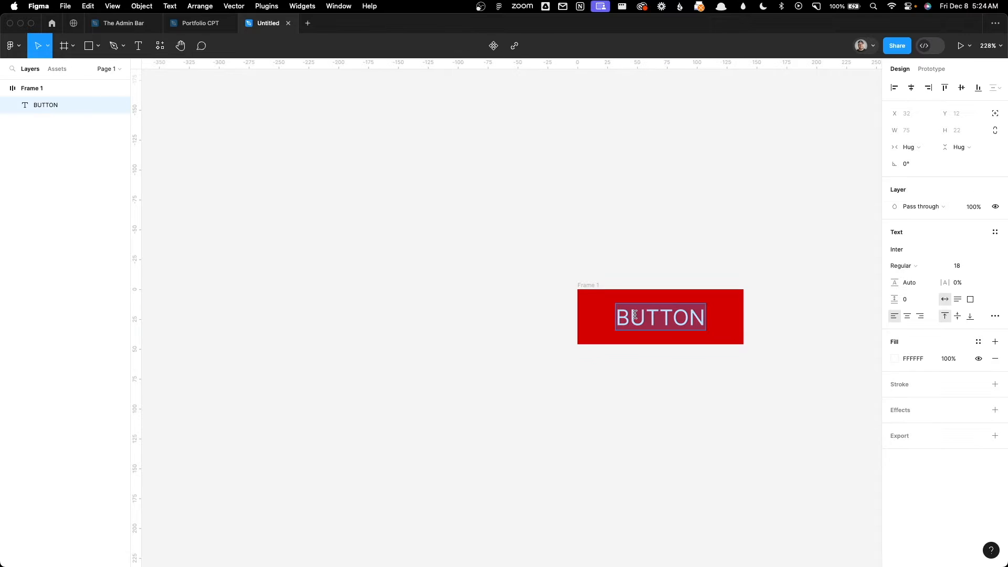
{"action": "type", "text": "Get"}
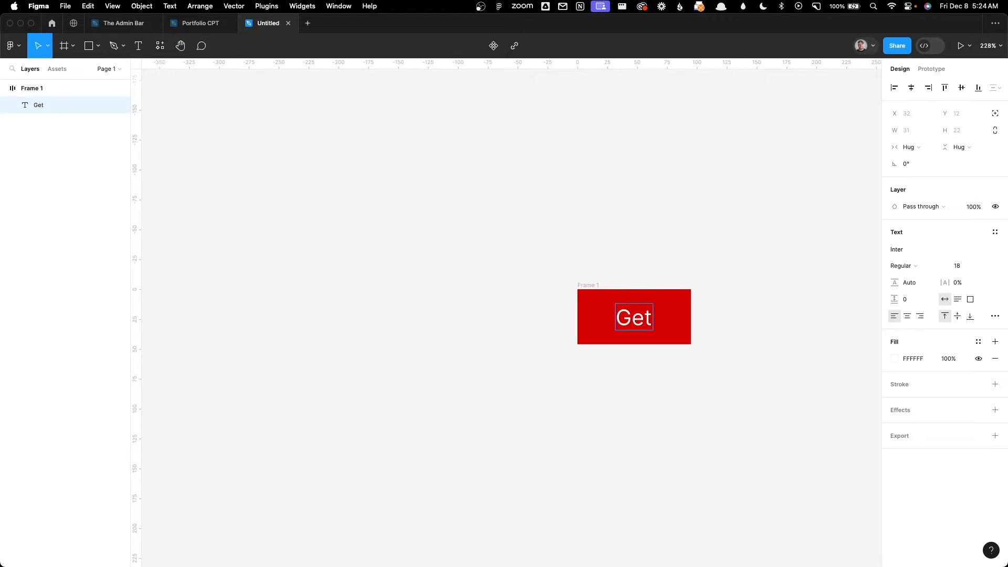
{"action": "type", "text": " Starter"}
{"action": "key", "text": "BackSpace"}
{"action": "type", "text": "d"}
{"action": "key", "text": "Escape"}
{"action": "key", "text": "Escape"}
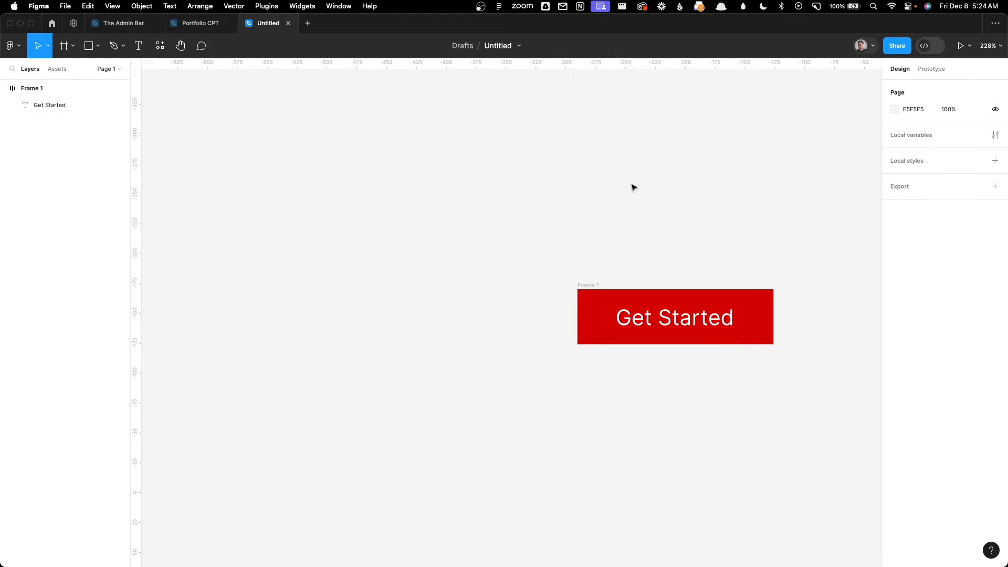
Step: Add a "Home" text label on the canvas to the left of the Get Started button
{"action": "left_click", "coordinate": [139, 45]}
{"action": "left_click", "coordinate": [345, 311]}
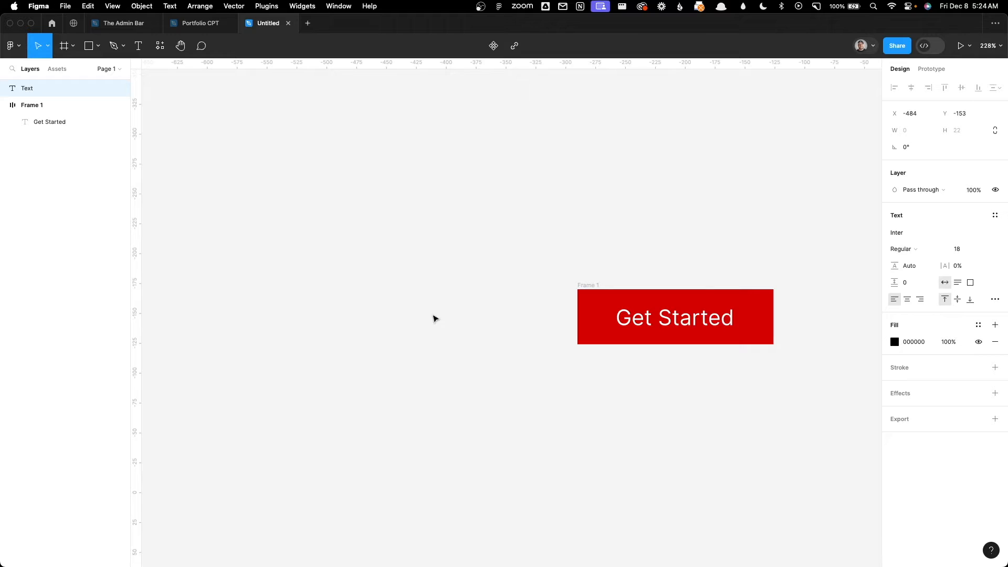
{"action": "type", "text": "Home"}
{"action": "key", "text": "Escape"}
Step: Duplicate the Home label toward the button and change the copy's text to "Services"
{"action": "mouse_move", "coordinate": [375, 331]}
{"action": "left_mouse_down"}
{"action": "mouse_move", "coordinate": [280, 323]}
{"action": "mouse_move", "coordinate": [387, 323]}
{"action": "left_mouse_up"}
{"action": "double_click", "coordinate": [387, 323]}
{"action": "type", "text": "Services"}
{"action": "key", "text": "Escape"}
Step: Duplicate the Services label toward the button and change the copy's text to "About"
{"action": "left_click_drag", "start_coordinate": [420, 326], "coordinate": [523, 321]}
{"action": "double_click", "coordinate": [523, 321]}
{"action": "type", "text": "About"}
{"action": "key", "text": "Escape"}
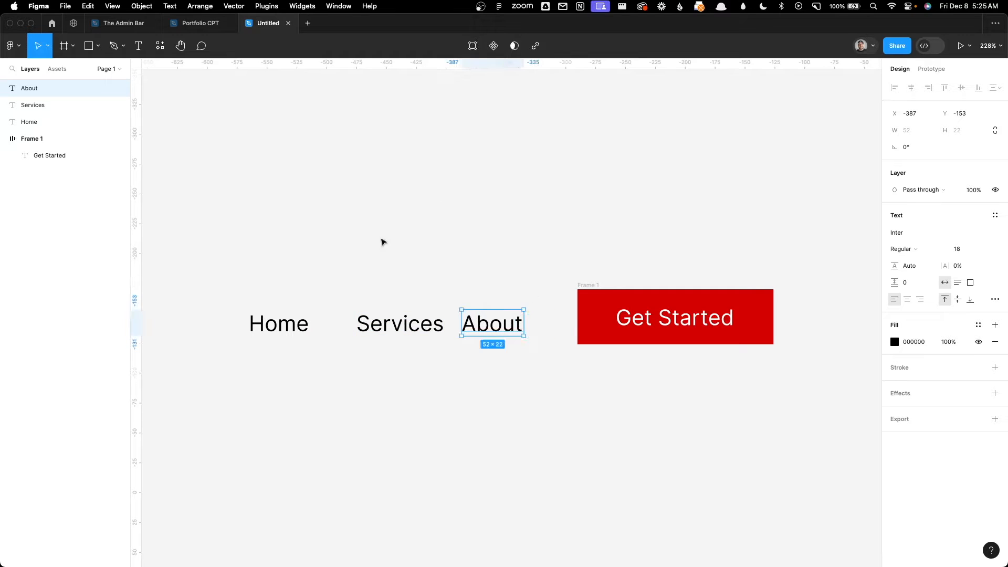
Step: Distribute the three labels and the Get Started button with even horizontal spacing and align their vertical centers
{"action": "left_click_drag", "start_coordinate": [206, 219], "coordinate": [846, 443]}
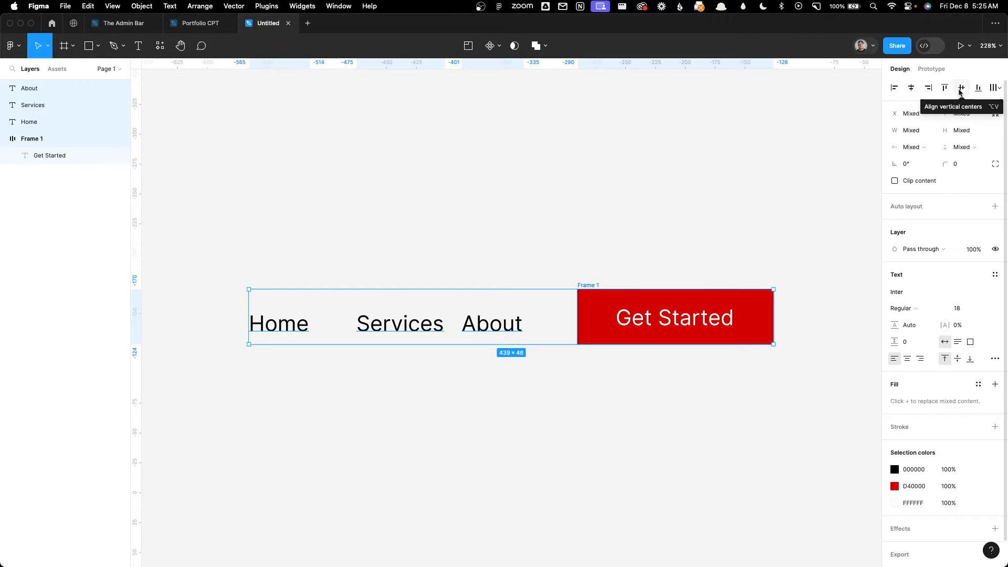
{"action": "left_click", "coordinate": [992, 88]}
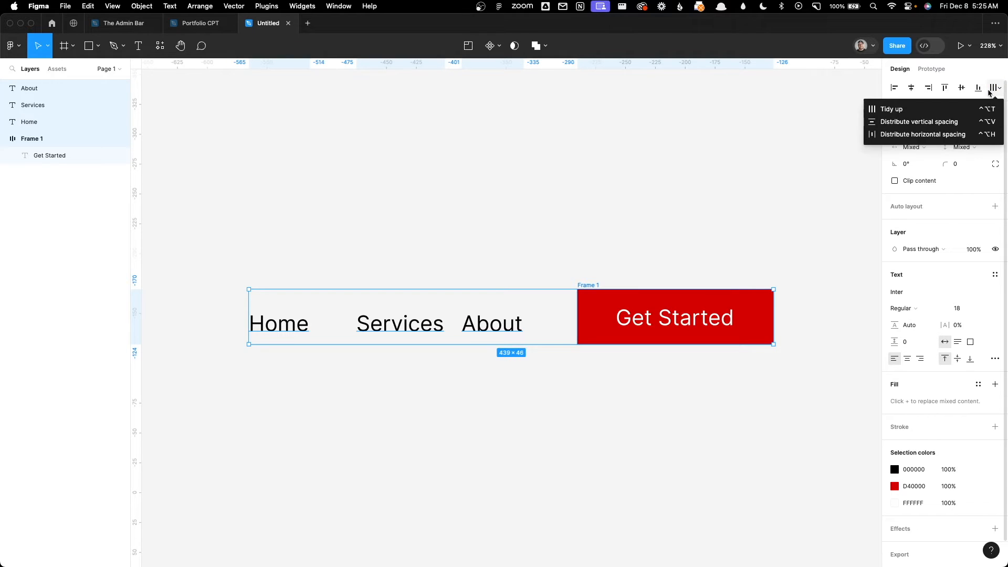
{"action": "left_click", "coordinate": [946, 135]}
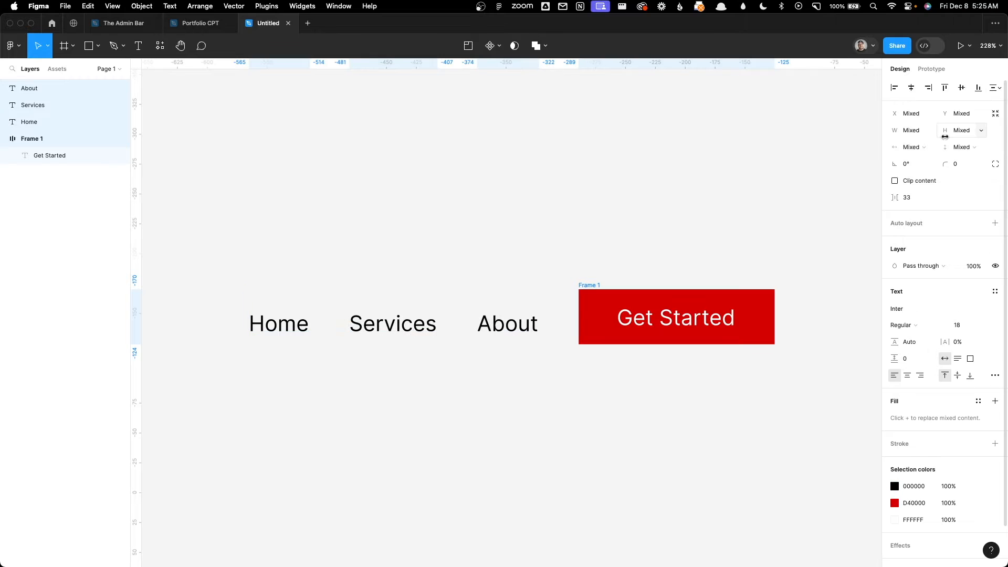
{"action": "left_click", "coordinate": [656, 196]}
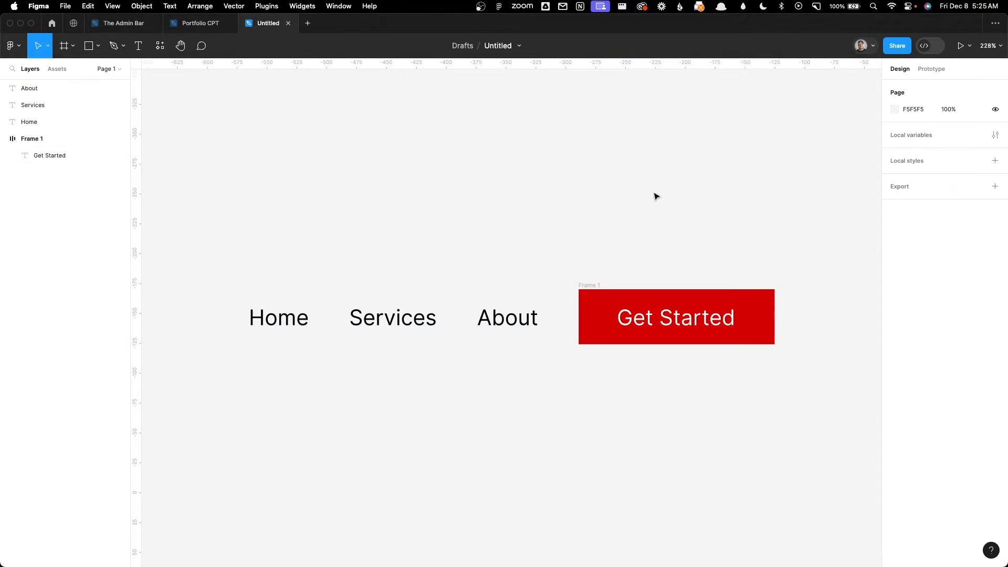
Step: Change the text of the Services label to "Our Services"
{"action": "scroll", "coordinate": [573, 178], "scroll_direction": "left", "scroll_amount": 2}
{"action": "scroll", "coordinate": [573, 178], "scroll_direction": "down", "scroll_amount": 1}
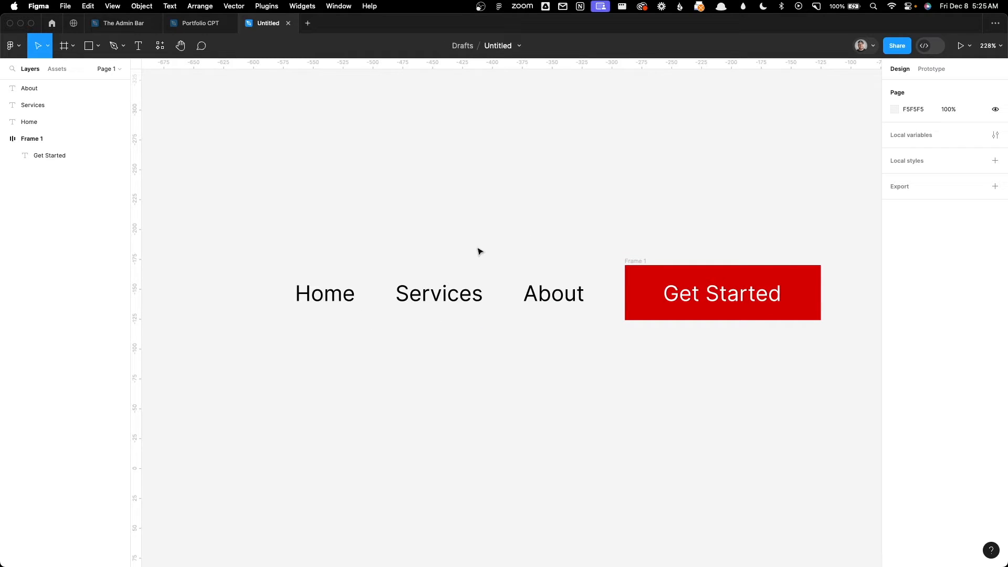
{"action": "double_click", "coordinate": [456, 293]}
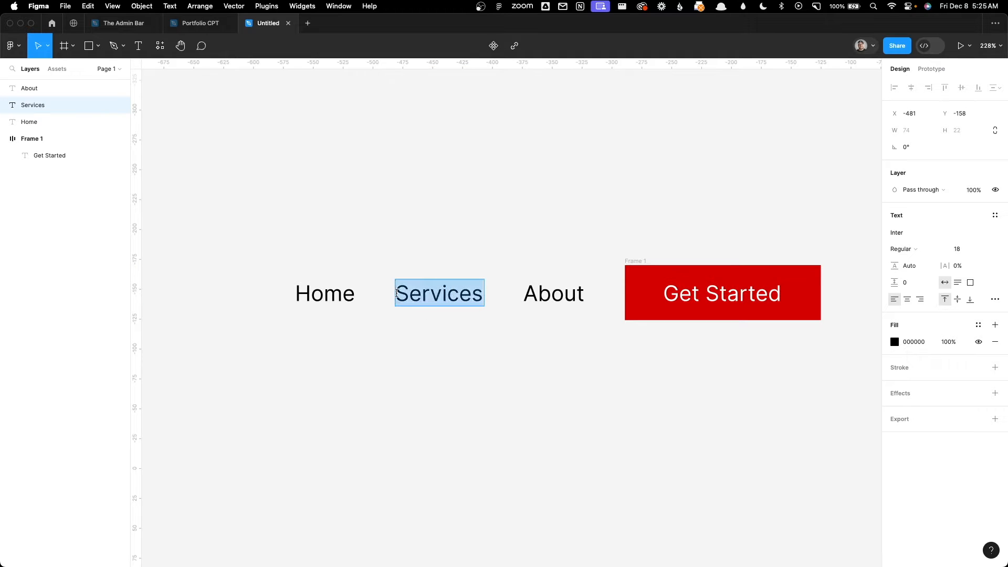
{"action": "type", "text": "P"}
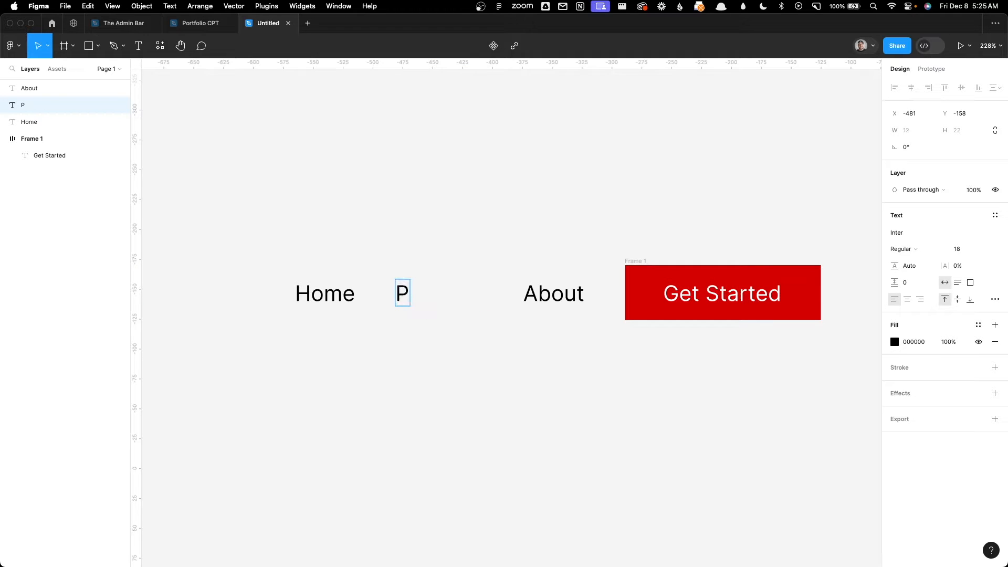
{"action": "key", "text": "BackSpace"}
{"action": "type", "text": "Our Serb"}
{"action": "key", "text": "BackSpace"}
{"action": "type", "text": "vice"}
{"action": "key", "text": "Escape"}
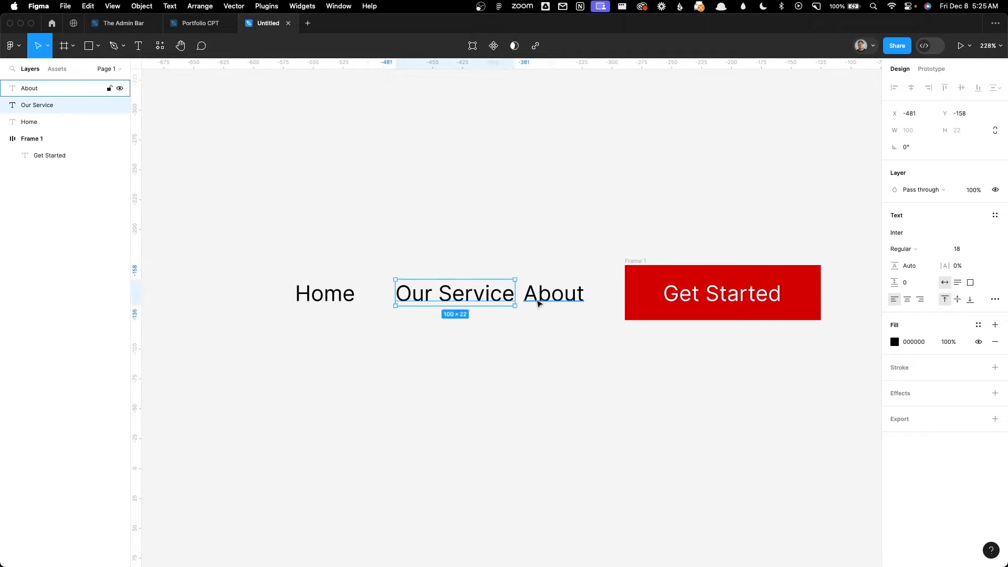
{"action": "double_click", "coordinate": [514, 298]}
{"action": "type", "text": "s"}
{"action": "key", "text": "Escape"}
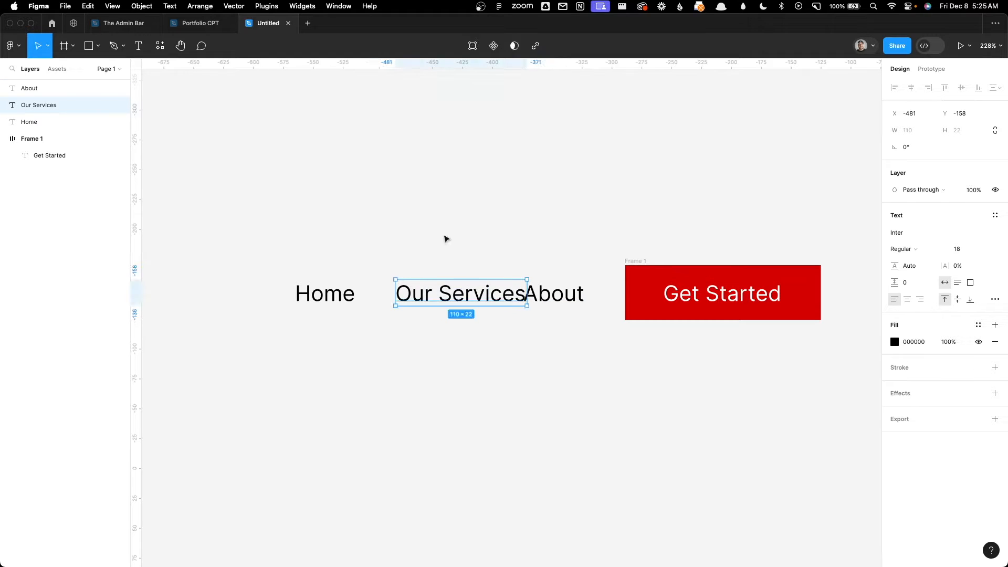
{"action": "left_click", "coordinate": [557, 343]}
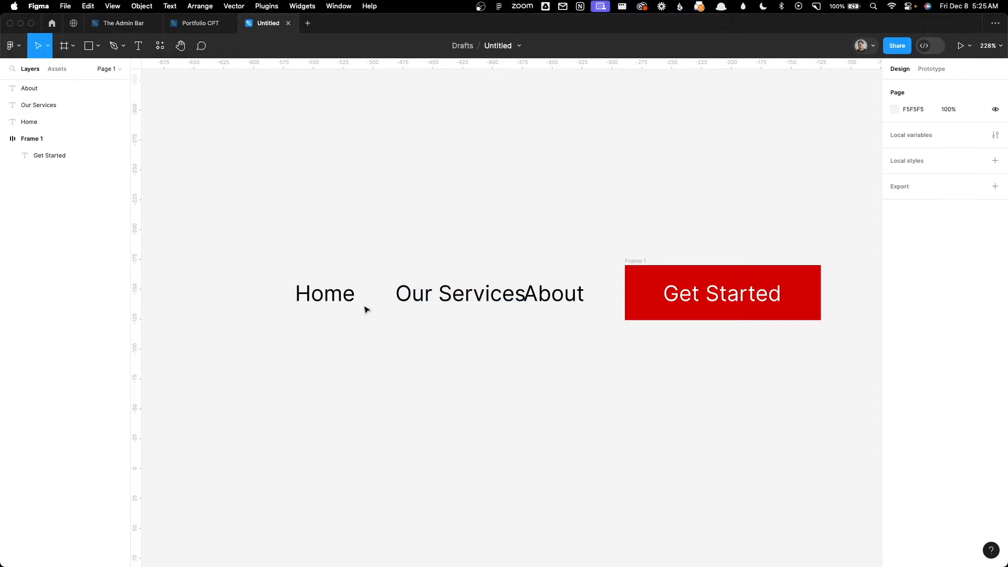
Step: Redistribute the Home, Our Services and About labels and the Get Started button with even horizontal spacing
{"action": "left_click_drag", "start_coordinate": [210, 191], "coordinate": [879, 387]}
{"action": "left_click", "coordinate": [996, 88]}
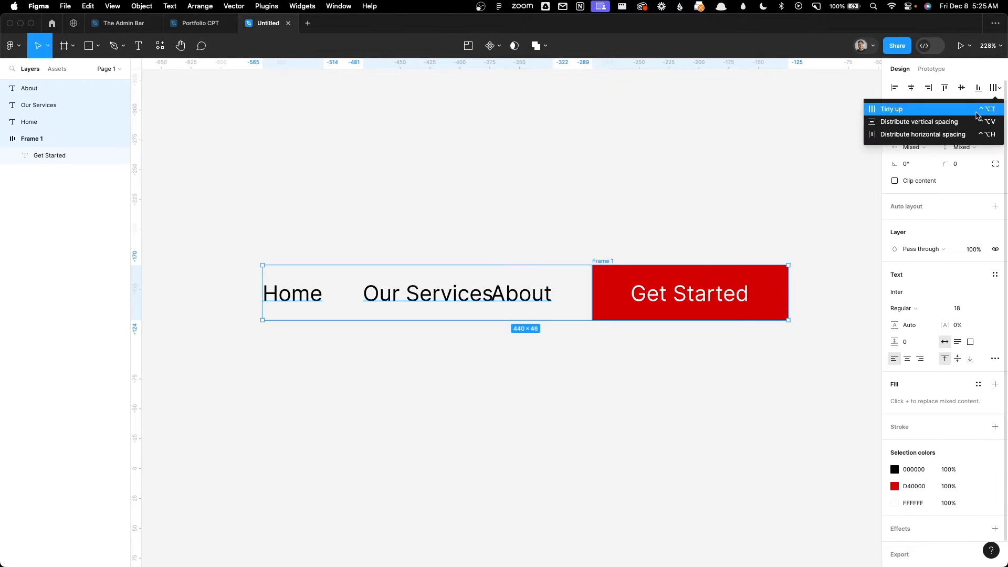
{"action": "left_click", "coordinate": [976, 135]}
{"action": "left_click", "coordinate": [696, 162]}
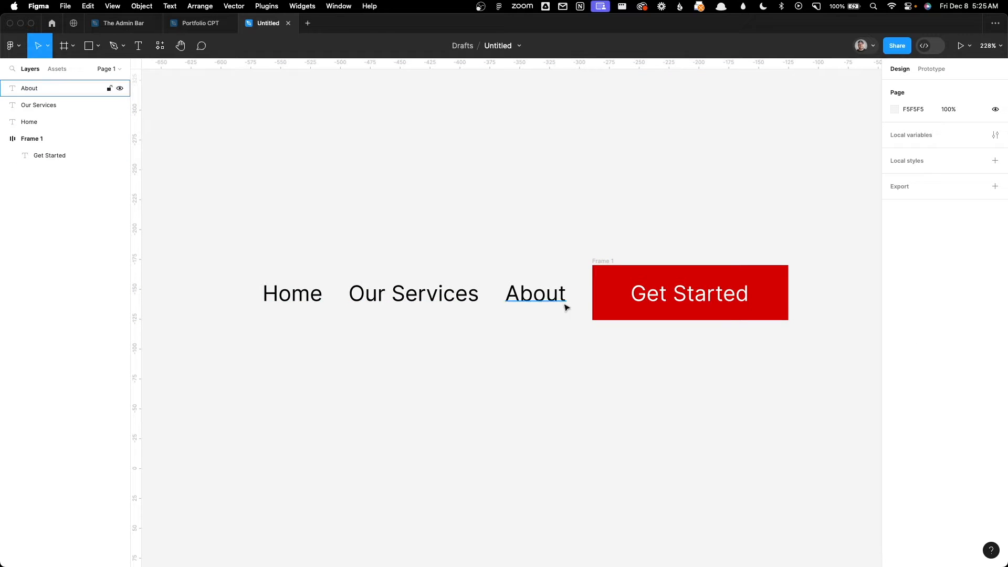
Step: Shift the Home and Our Services labels left to widen the row to about 469, and distribute all four items evenly horizontally again
{"action": "left_click_drag", "start_coordinate": [274, 295], "coordinate": [241, 296]}
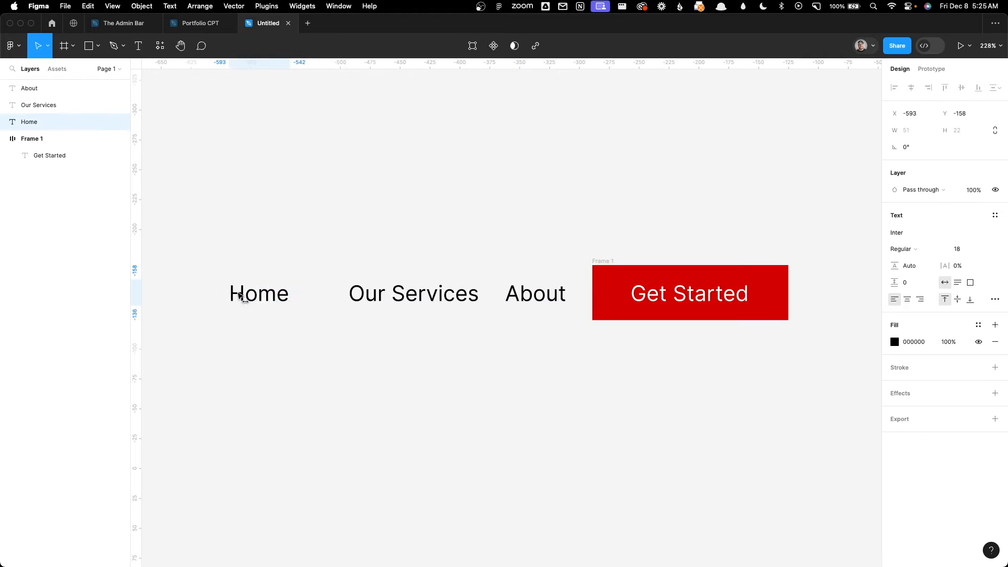
{"action": "left_click_drag", "start_coordinate": [351, 294], "coordinate": [333, 294]}
{"action": "left_click_drag", "start_coordinate": [229, 194], "coordinate": [805, 383]}
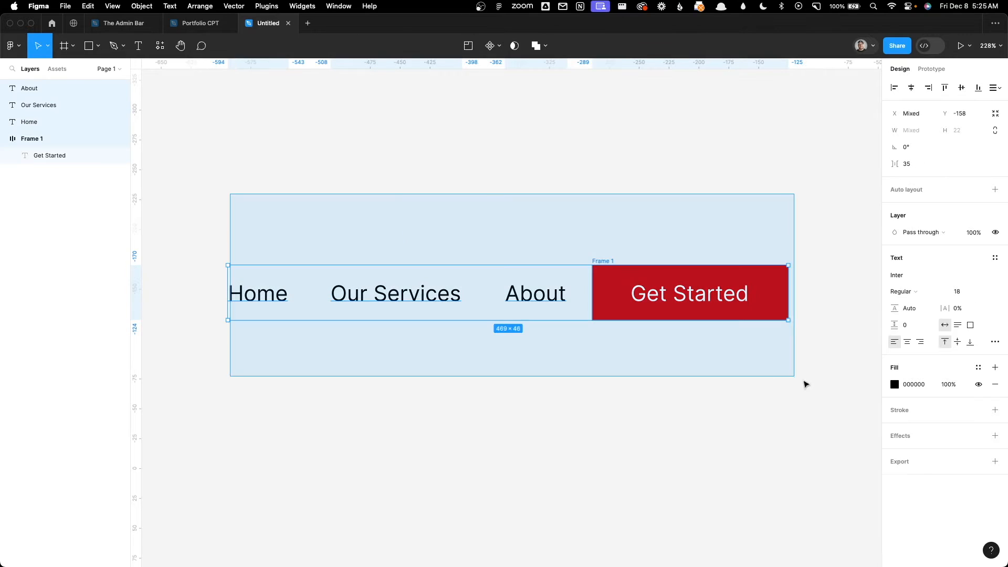
{"action": "left_click", "coordinate": [996, 87]}
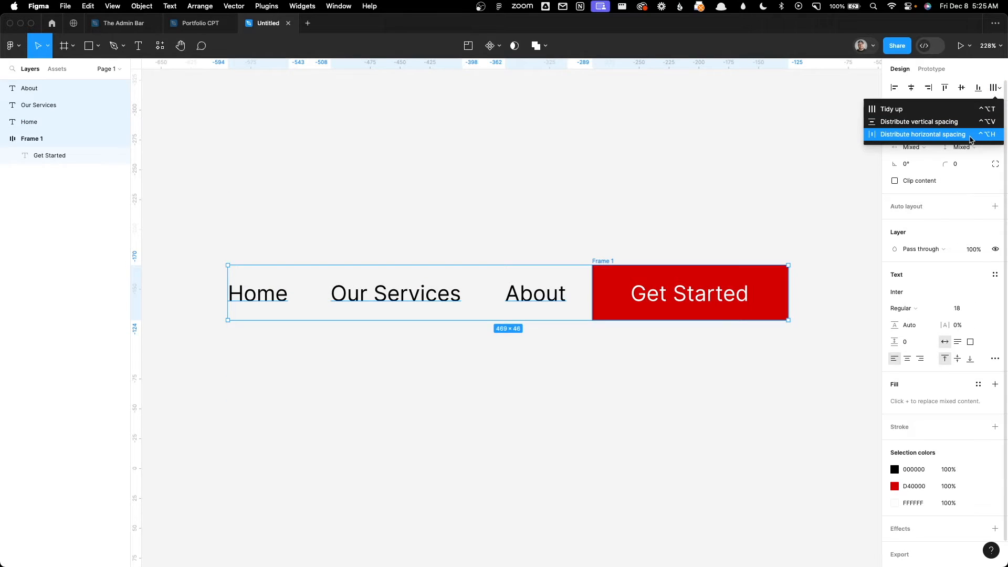
{"action": "left_click", "coordinate": [922, 134]}
{"action": "left_click", "coordinate": [597, 200]}
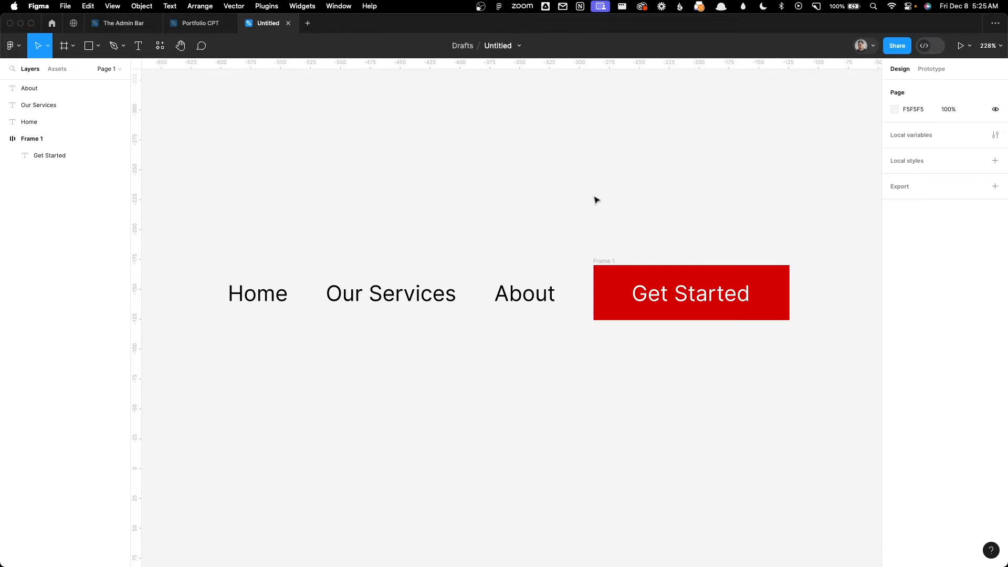
Step: Wrap the three labels and the Get Started button in an auto layout frame with a horizontal gap of 24
{"action": "left_click_drag", "start_coordinate": [184, 188], "coordinate": [854, 398]}
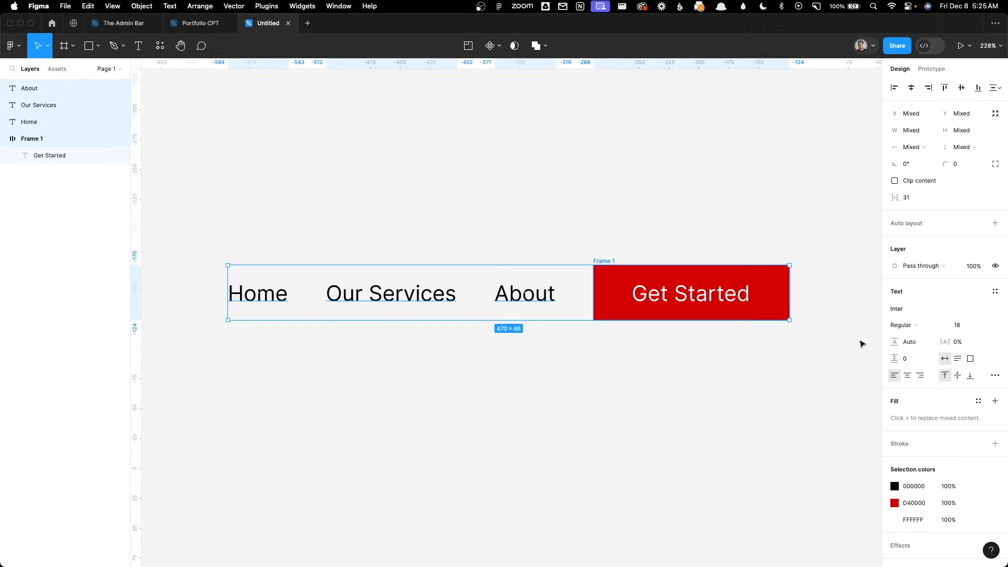
{"action": "left_click", "coordinate": [995, 224]}
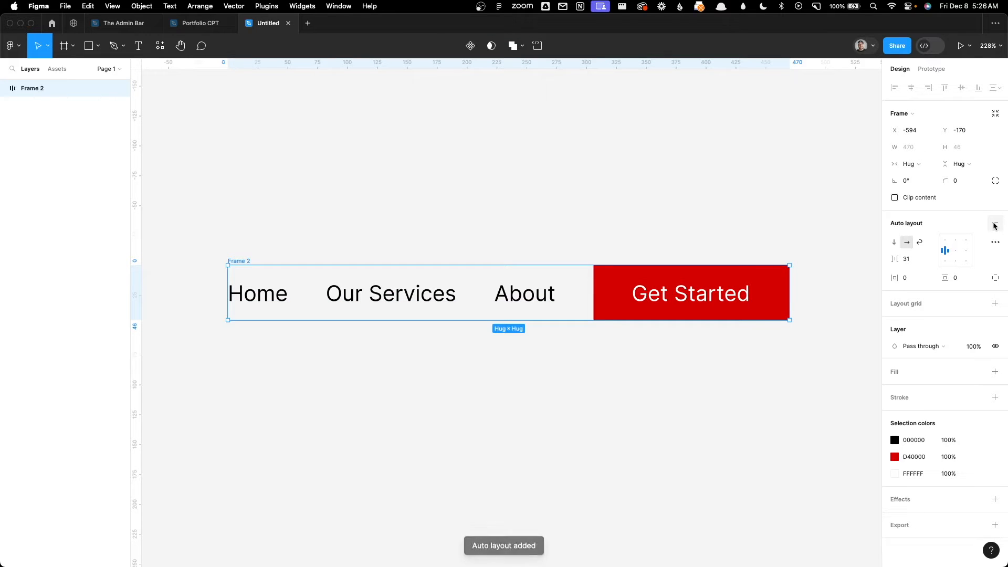
{"action": "left_click", "coordinate": [904, 259]}
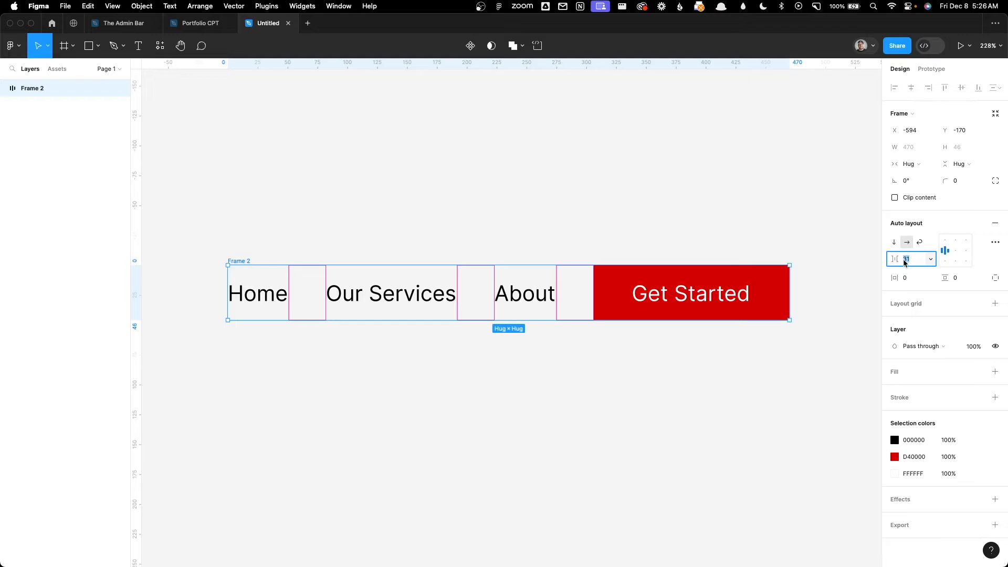
{"action": "type", "text": "24"}
{"action": "key", "text": "Return"}
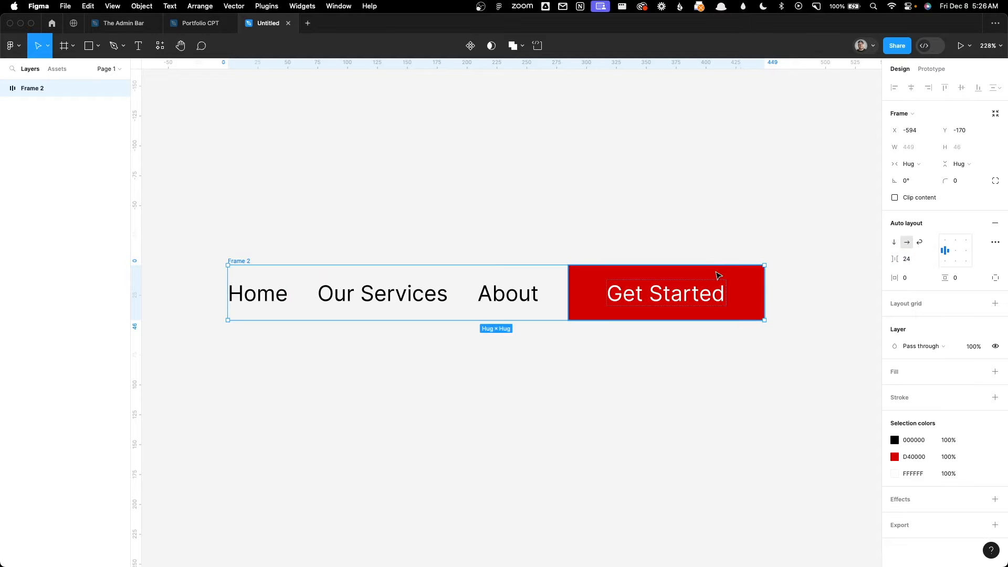
Step: Change the text of the Our Services label to "Services"
{"action": "double_click", "coordinate": [371, 292]}
{"action": "left_click", "coordinate": [370, 292]}
{"action": "left_click_drag", "start_coordinate": [363, 292], "coordinate": [297, 292]}
{"action": "key", "text": "BackSpace"}
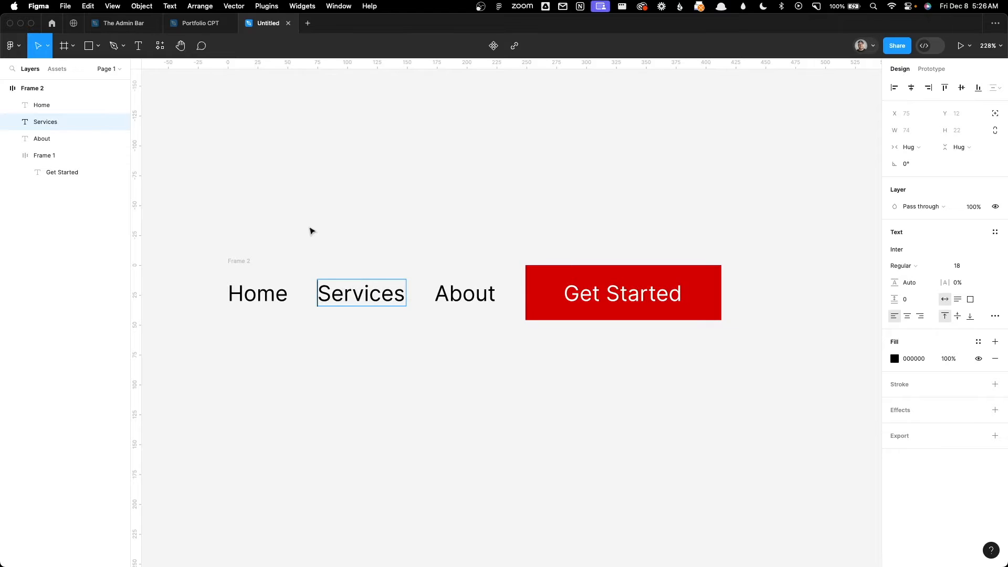
{"action": "key", "text": "Escape"}
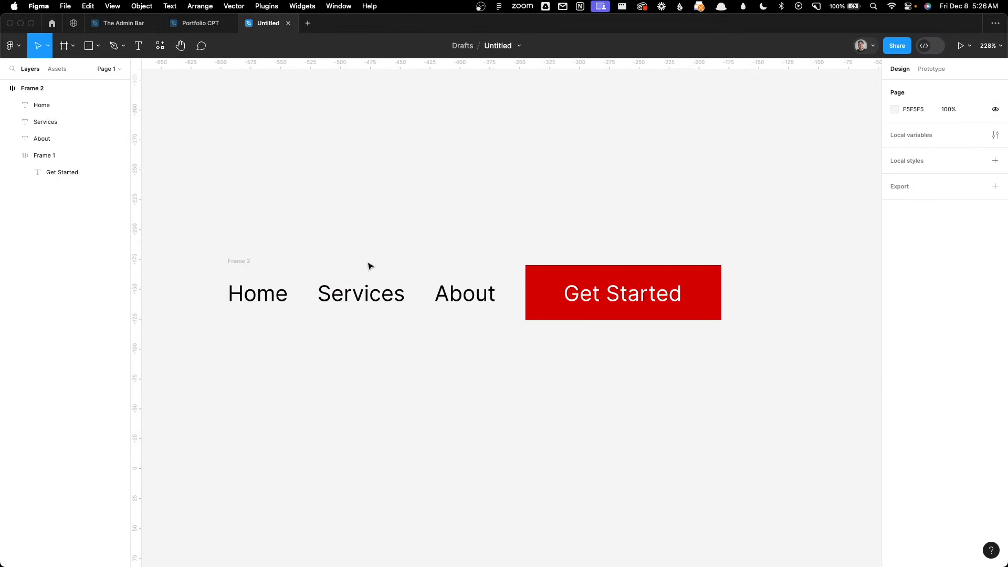
{"action": "left_click", "coordinate": [347, 288]}
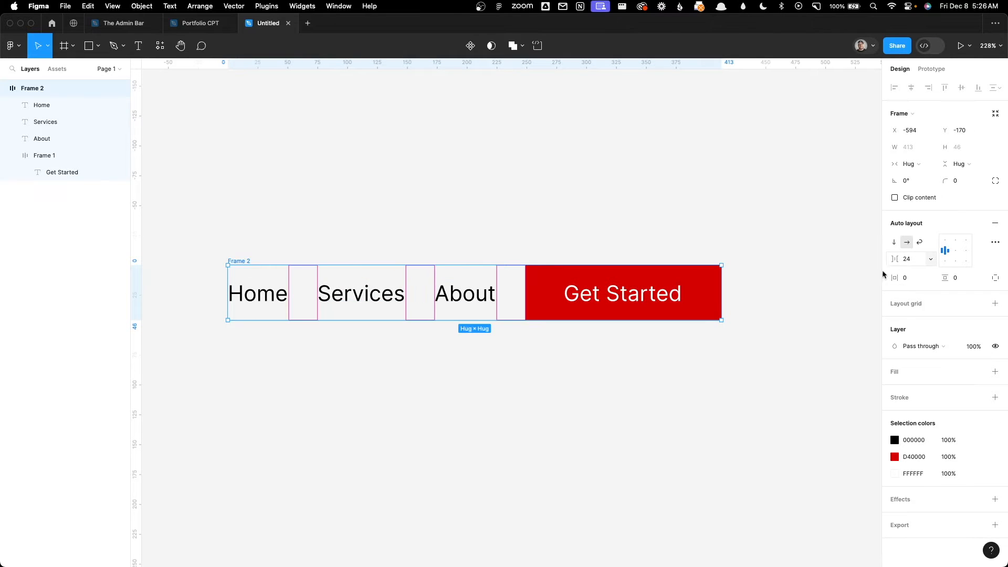
{"action": "left_click", "coordinate": [414, 387]}
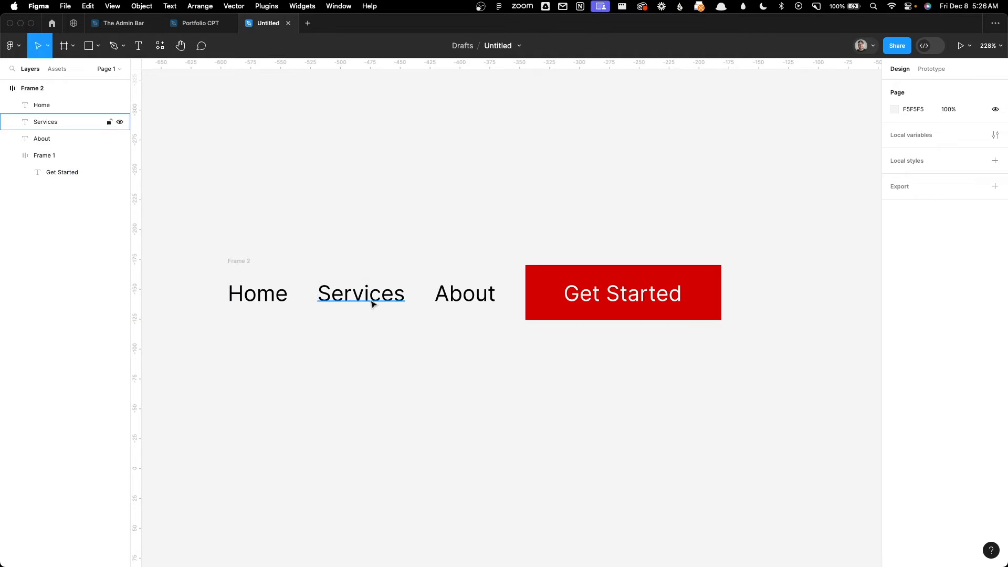
{"action": "left_click", "coordinate": [367, 294]}
{"action": "left_click_drag", "start_coordinate": [457, 300], "coordinate": [516, 302]}
{"action": "left_click_drag", "start_coordinate": [349, 295], "coordinate": [670, 300]}
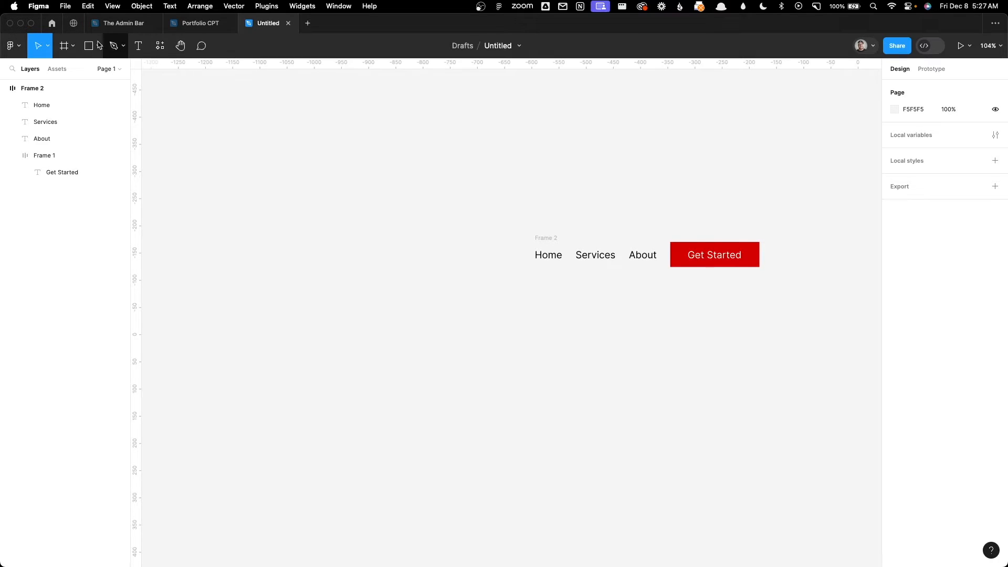
Step: Draw a circle about 88 × 88 left of the navigation row and fill it with the red sampled from the Get Started button
{"action": "left_click", "coordinate": [100, 45]}
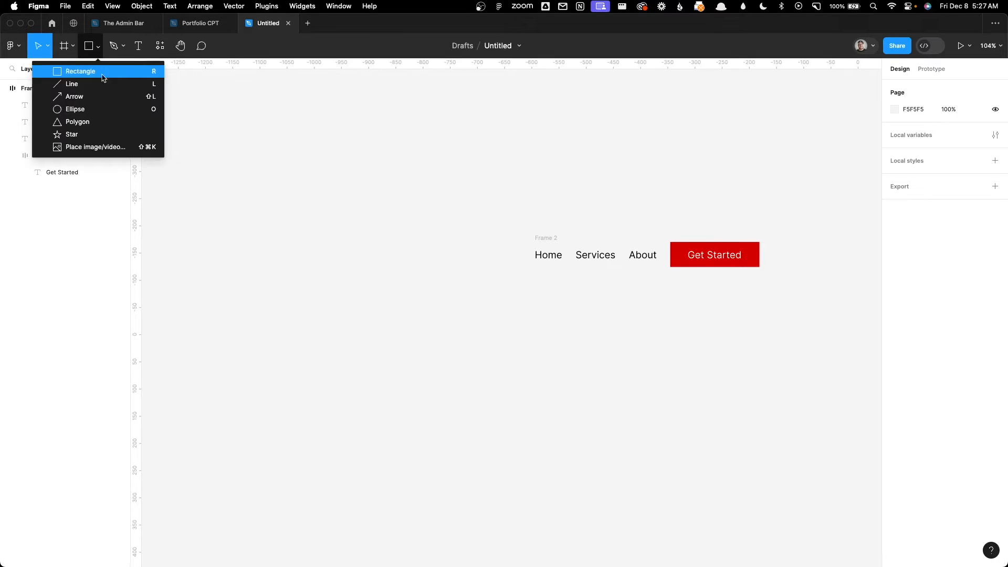
{"action": "left_click", "coordinate": [101, 108]}
{"action": "left_click_drag", "start_coordinate": [315, 235], "coordinate": [360, 280]}
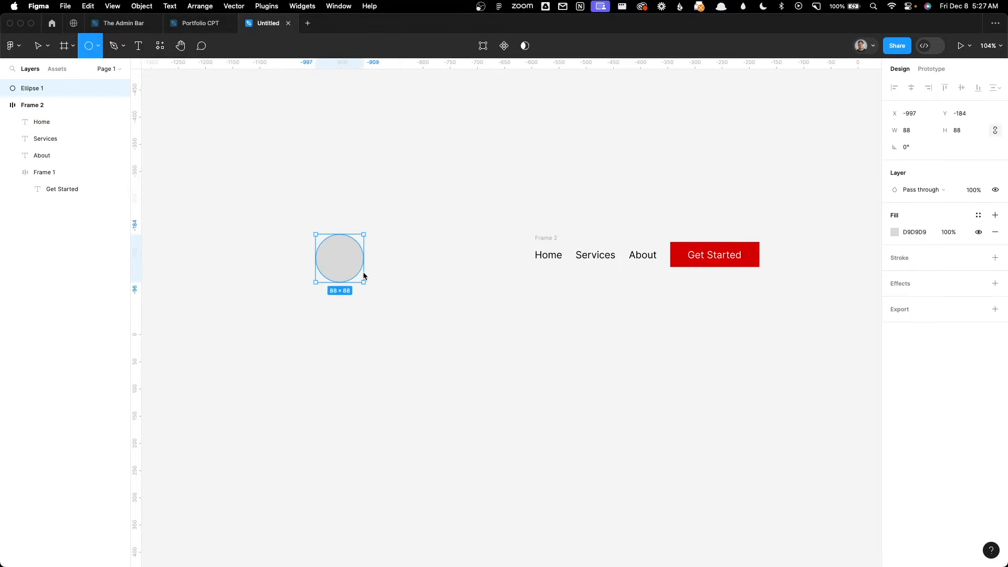
{"action": "key", "text": "i"}
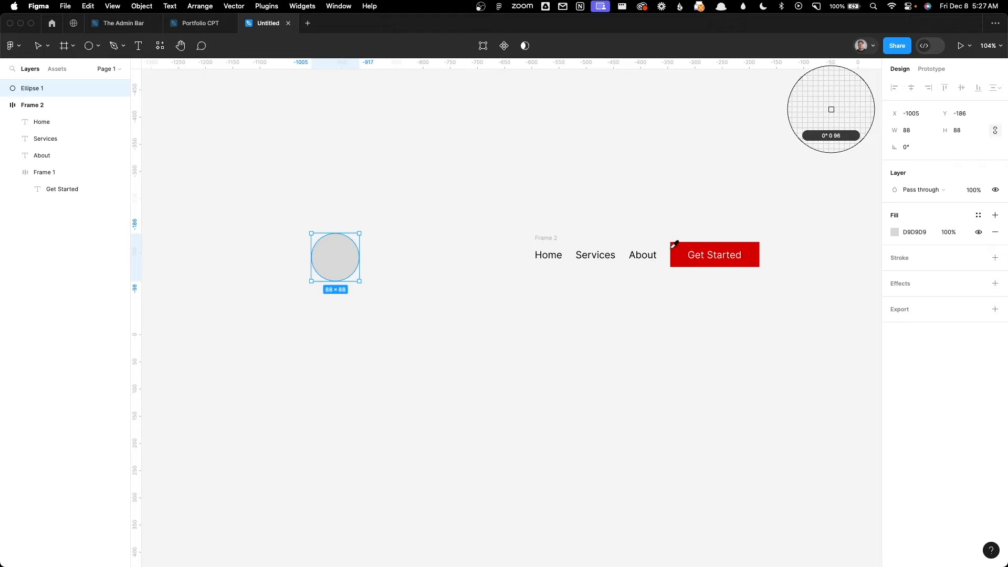
{"action": "left_click", "coordinate": [675, 245]}
Step: Add a black outside stroke with a thickness of 4 to the circle
{"action": "left_click", "coordinate": [913, 258]}
{"action": "left_click", "coordinate": [904, 291]}
{"action": "left_click", "coordinate": [913, 304]}
{"action": "left_click", "coordinate": [960, 297]}
{"action": "type", "text": "4"}
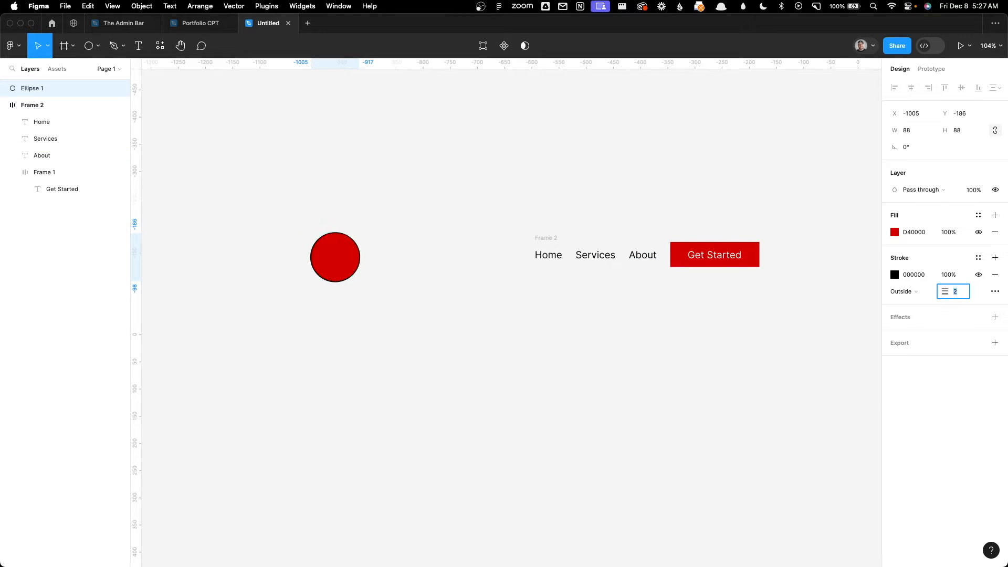
{"action": "key", "text": "Return"}
{"action": "left_click", "coordinate": [450, 225]}
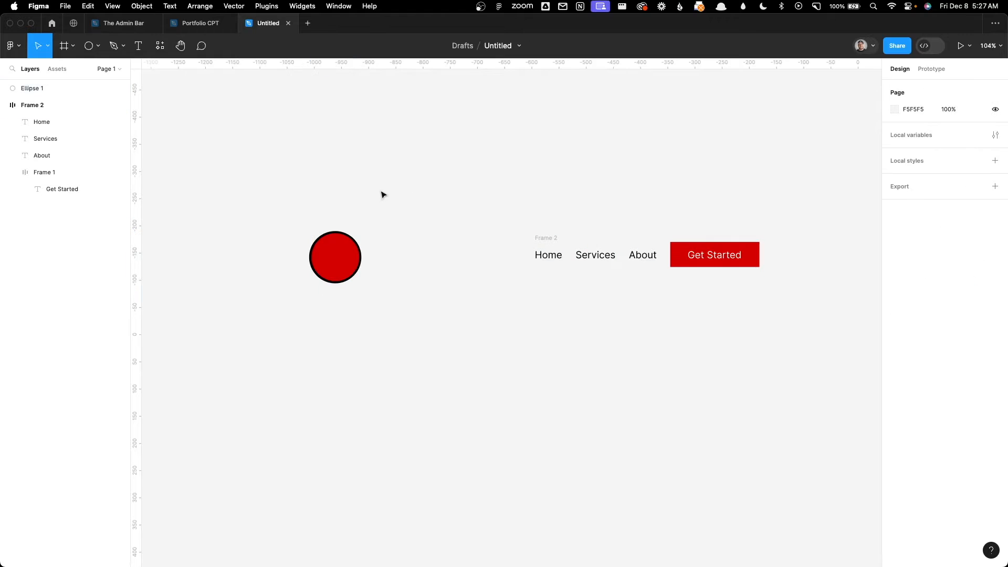
Step: Move the circle left to about X -1099, Y -197 and the navigation row right to about X -469
{"action": "left_click_drag", "start_coordinate": [318, 260], "coordinate": [268, 254]}
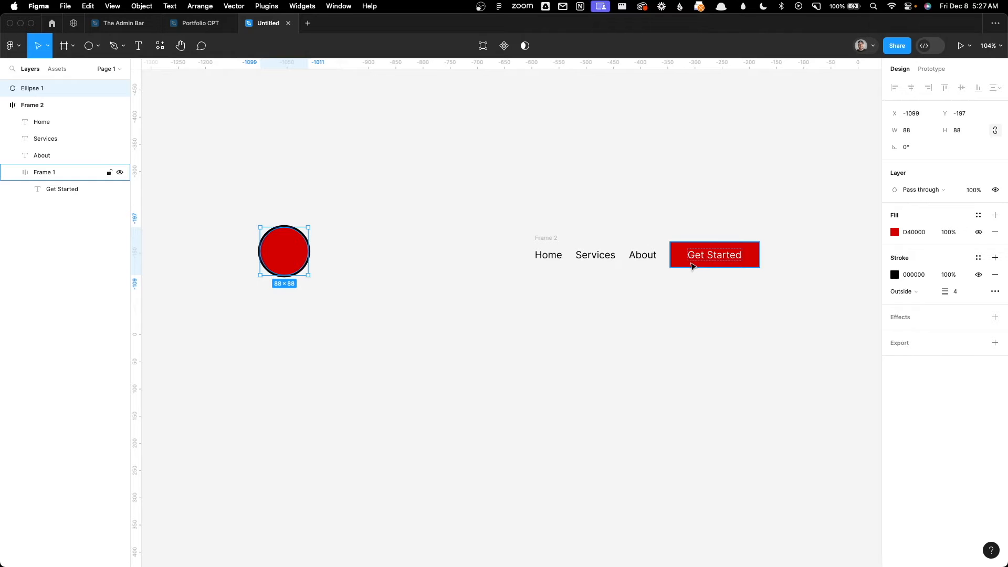
{"action": "left_click_drag", "start_coordinate": [548, 239], "coordinate": [615, 234]}
{"action": "left_click", "coordinate": [605, 214]}
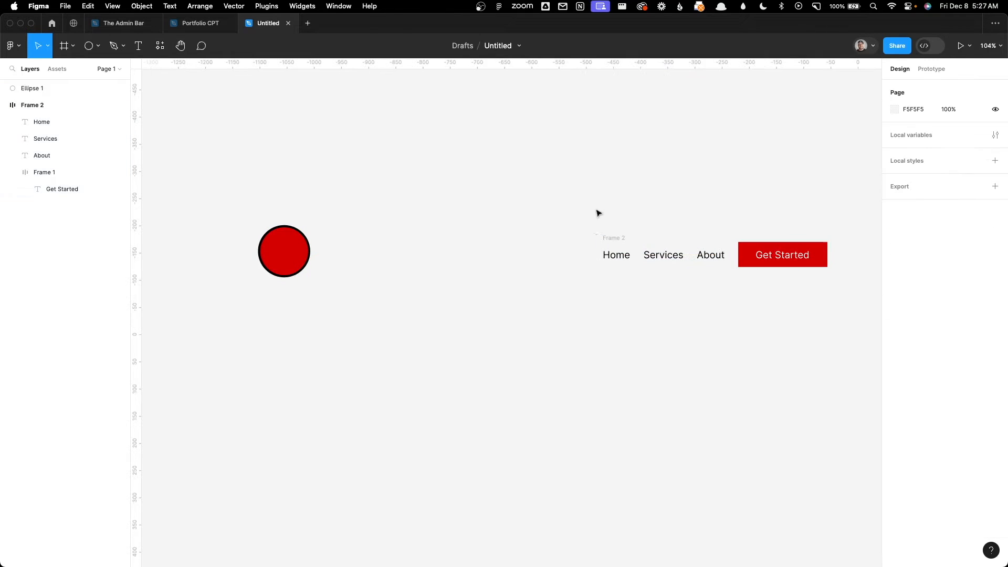
Step: Wrap the circle and the navigation row in an auto layout frame and give it a fixed width of 1280
{"action": "left_click_drag", "start_coordinate": [219, 156], "coordinate": [856, 338]}
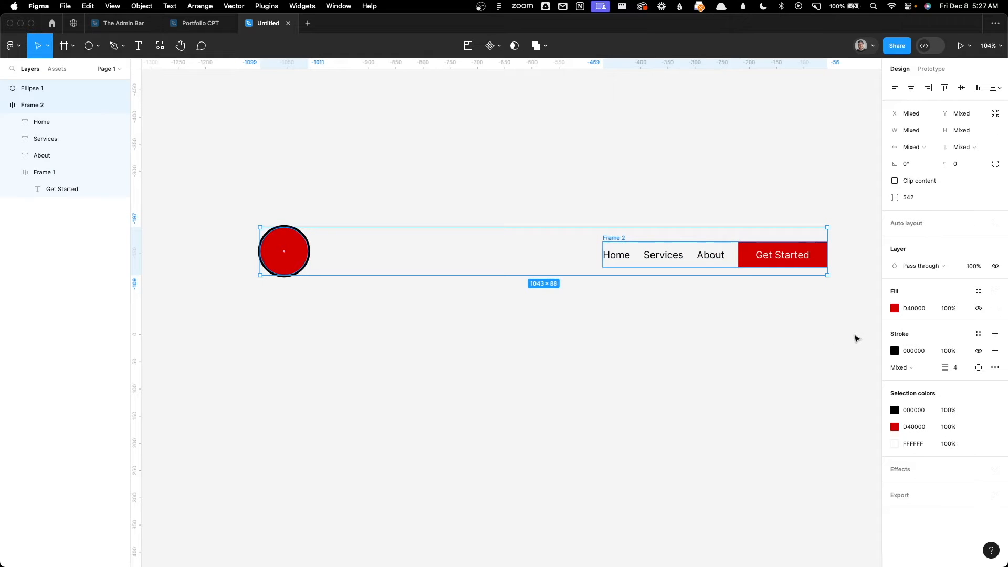
{"action": "key", "text": "shift+a"}
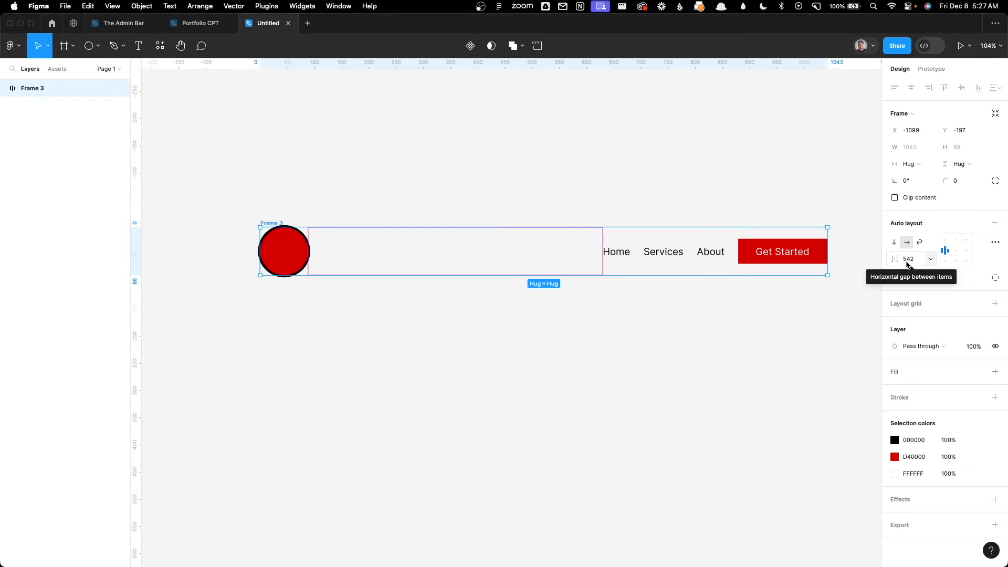
{"action": "left_click", "coordinate": [917, 167]}
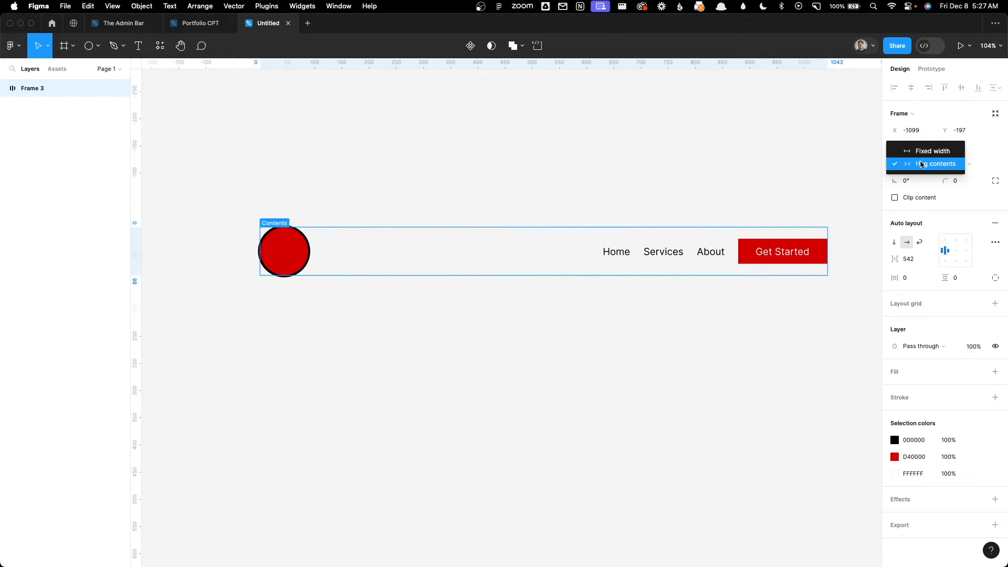
{"action": "left_click", "coordinate": [926, 153]}
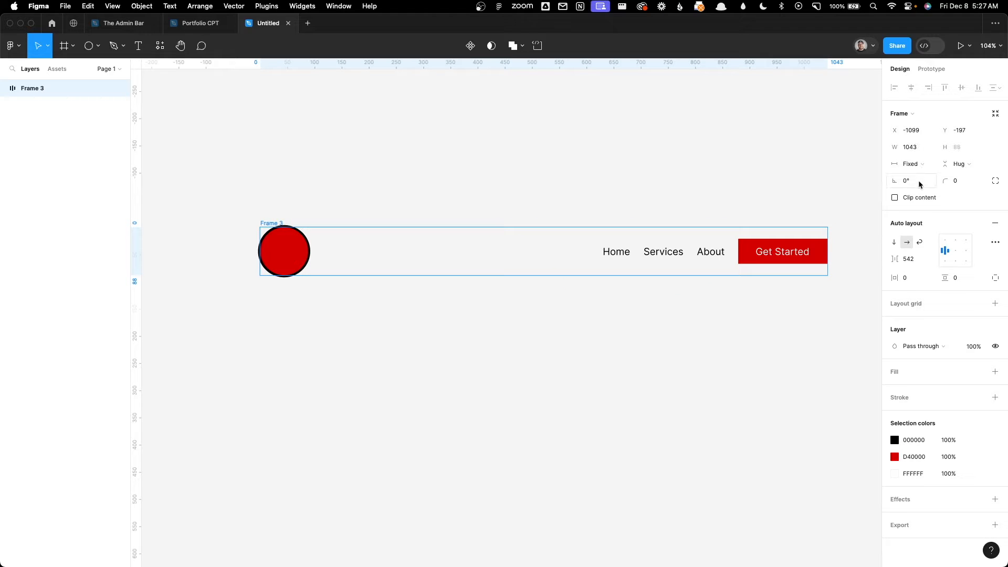
{"action": "left_click", "coordinate": [914, 151]}
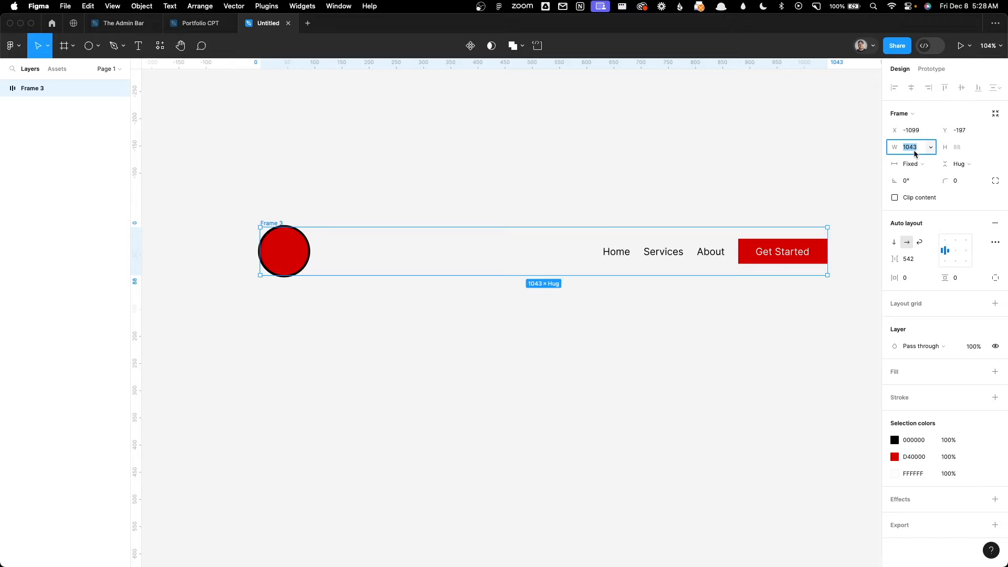
{"action": "type", "text": "1280"}
{"action": "key", "text": "Return"}
Step: Set the outer frame's horizontal gap between items to Auto so the circle and navigation row sit at opposite ends
{"action": "left_click_drag", "start_coordinate": [714, 152], "coordinate": [499, 117]}
{"action": "left_click_drag", "start_coordinate": [401, 120], "coordinate": [477, 114]}
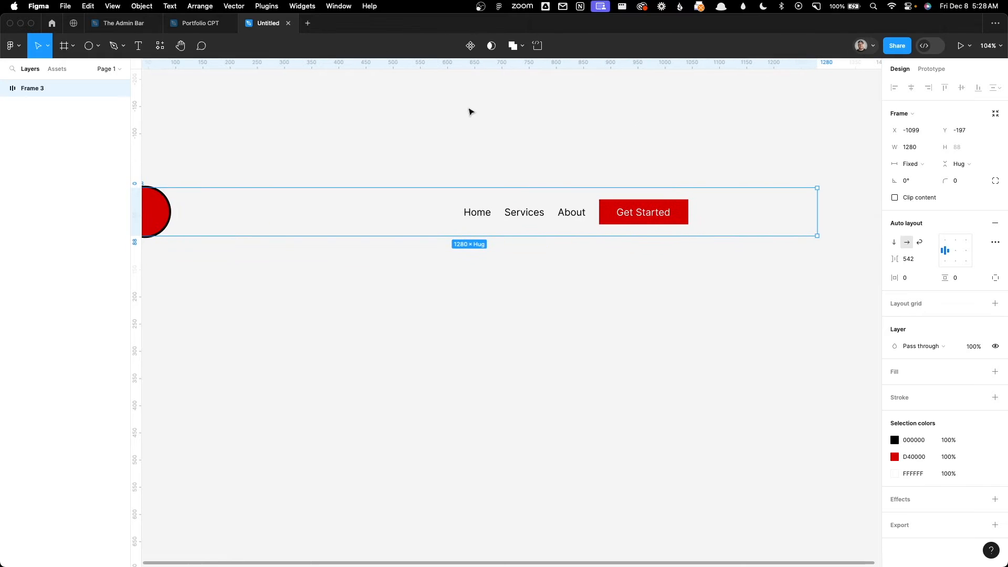
{"action": "scroll", "coordinate": [474, 113], "scroll_direction": "down", "scroll_amount": 2}
{"action": "scroll", "coordinate": [598, 129], "scroll_direction": "left", "scroll_amount": 3}
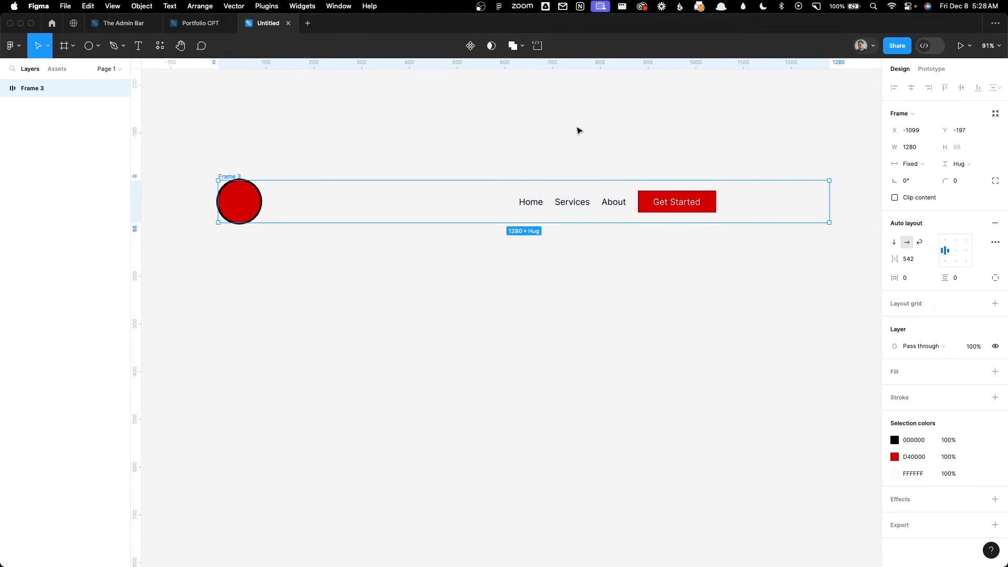
{"action": "left_click", "coordinate": [906, 259]}
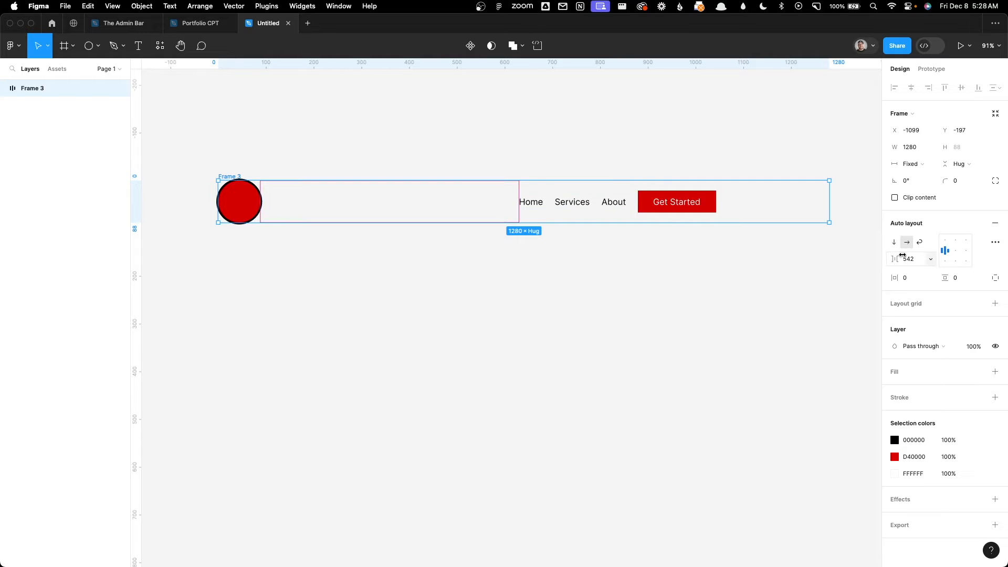
{"action": "key", "text": "BackSpace"}
{"action": "left_click", "coordinate": [944, 251]}
{"action": "left_click", "coordinate": [945, 251]}
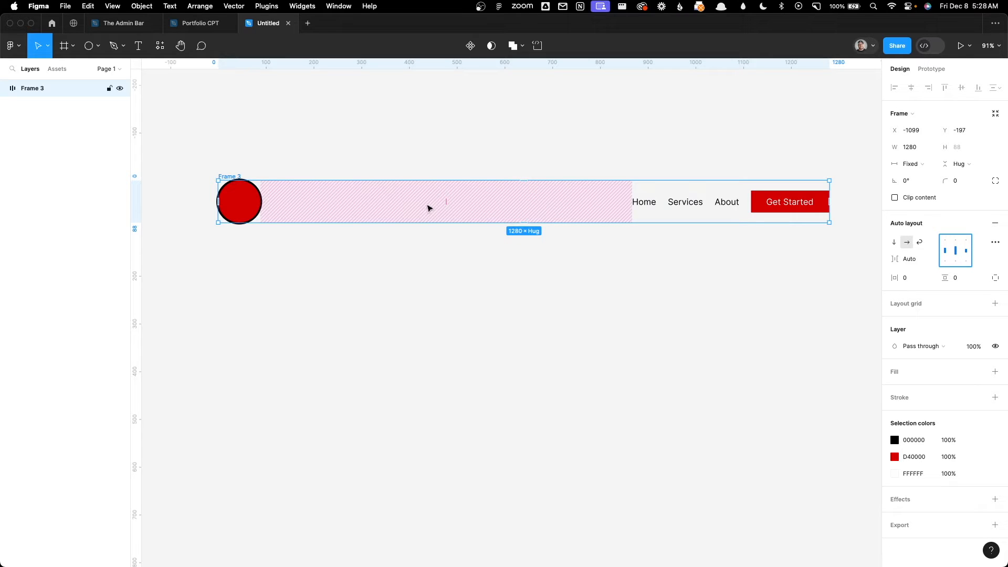
Step: Change the text of the Services label in the header to "Our Services" and clear the selection
{"action": "double_click", "coordinate": [682, 203]}
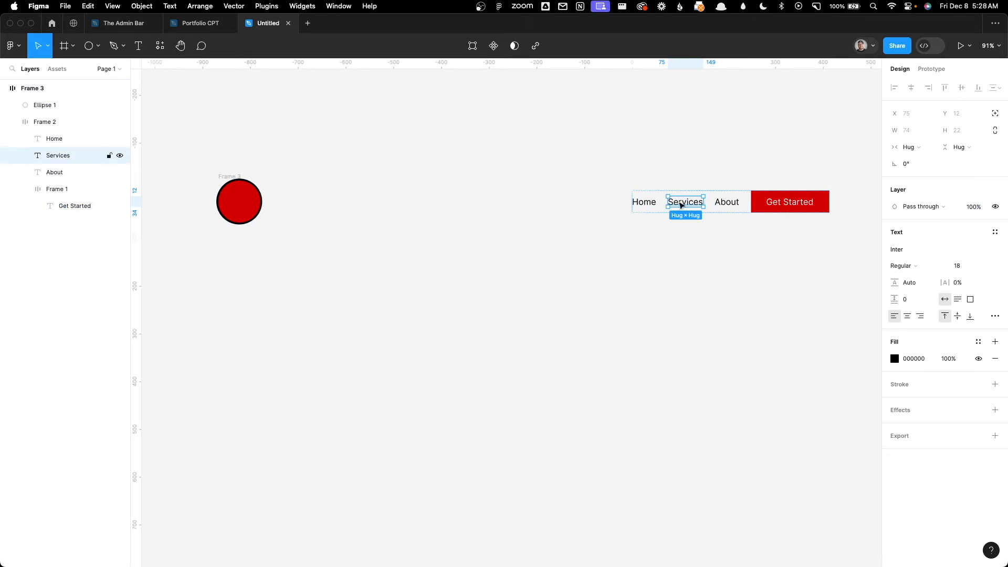
{"action": "left_click", "coordinate": [668, 201]}
{"action": "type", "text": "Our"}
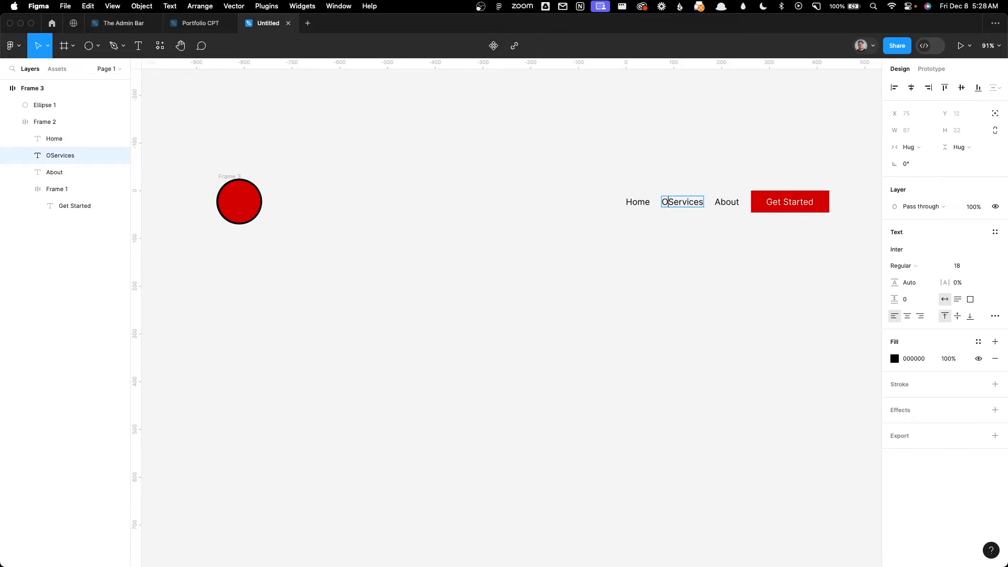
{"action": "key", "text": "Escape"}
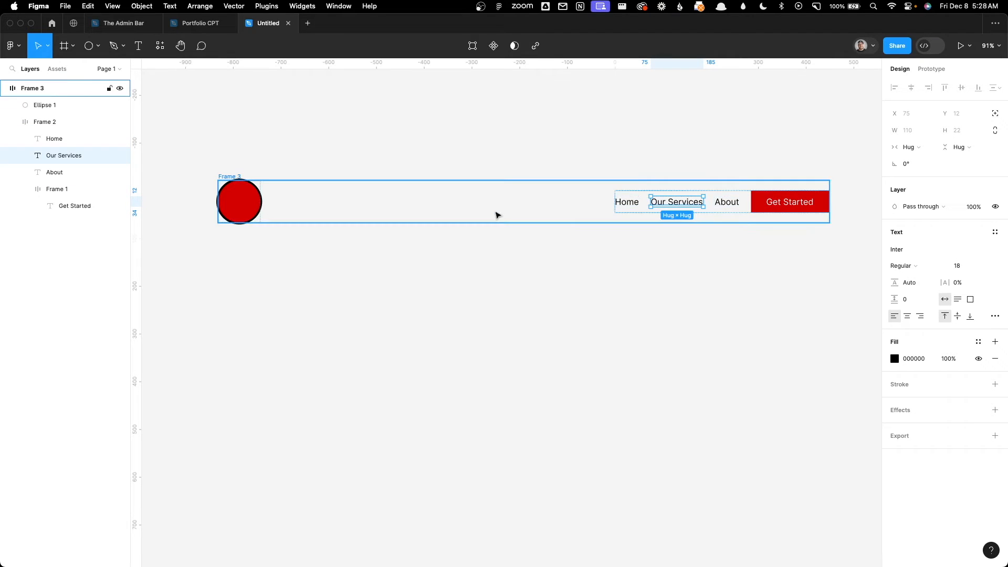
{"action": "left_click", "coordinate": [365, 202]}
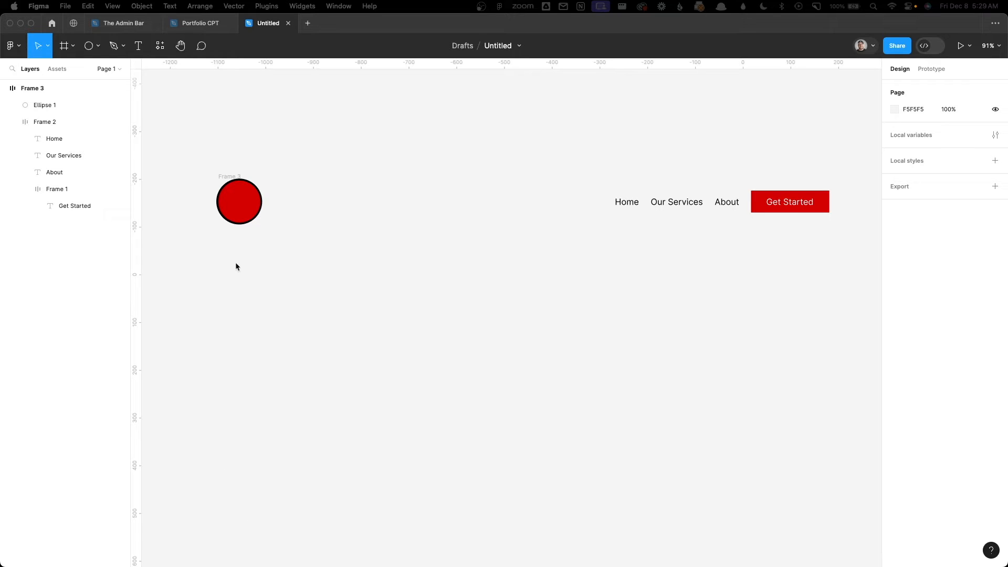
Step: Create a color style named "Brand Red" from the circle's D40000 fill and clear the selection
{"action": "left_click", "coordinate": [253, 202]}
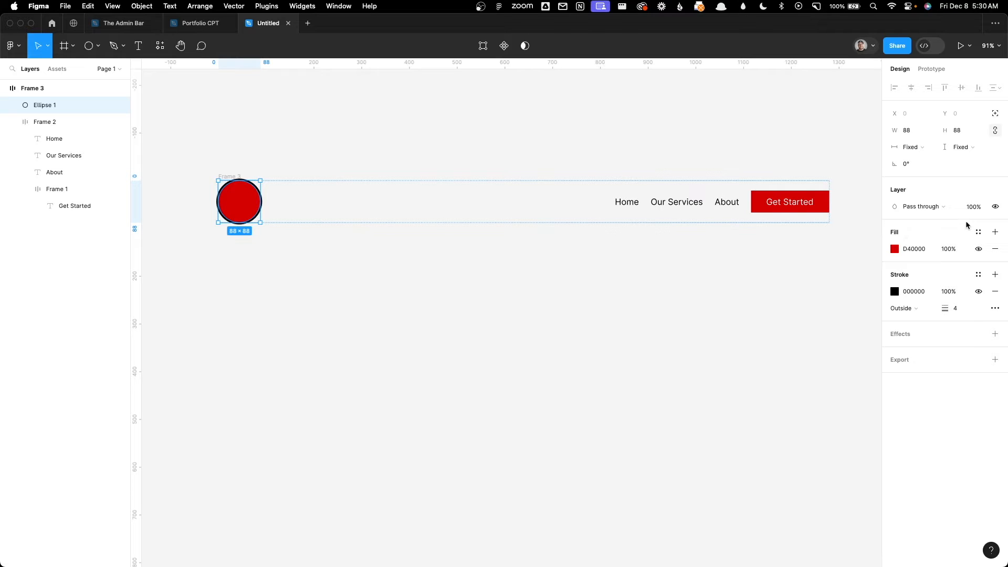
{"action": "left_click", "coordinate": [978, 232]}
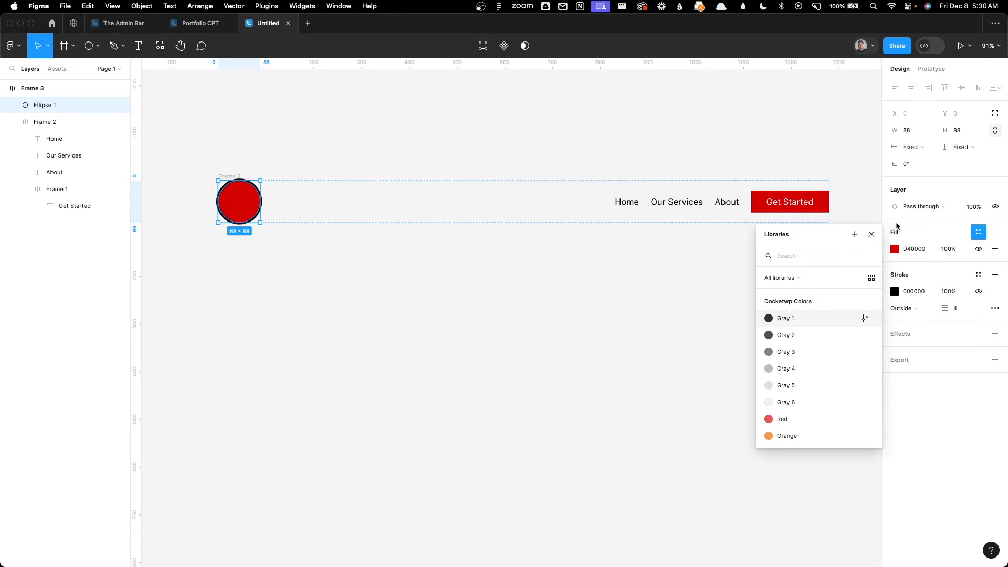
{"action": "left_click", "coordinate": [860, 234]}
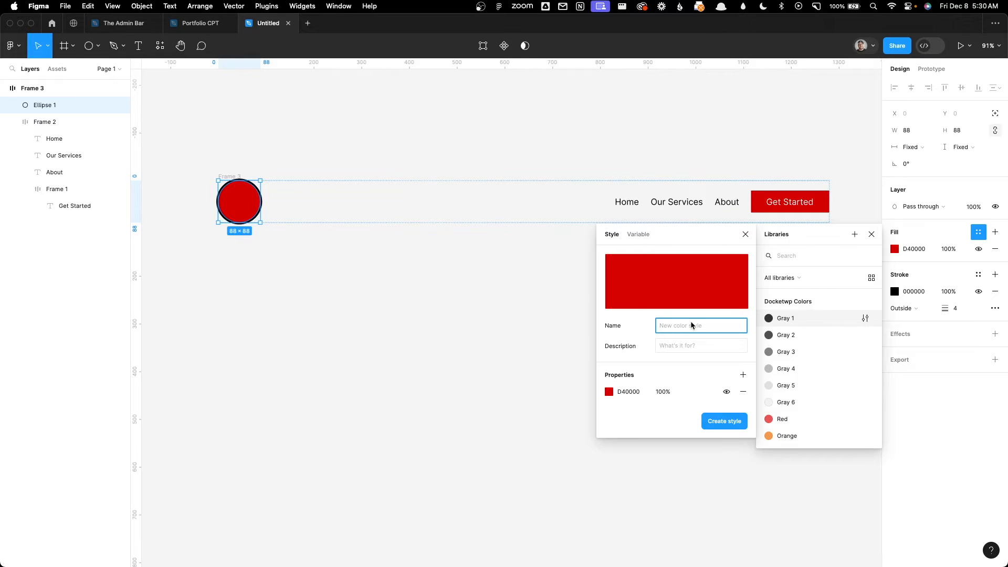
{"action": "type", "text": "Brand Red"}
{"action": "left_click", "coordinate": [720, 421]}
{"action": "left_click", "coordinate": [716, 420]}
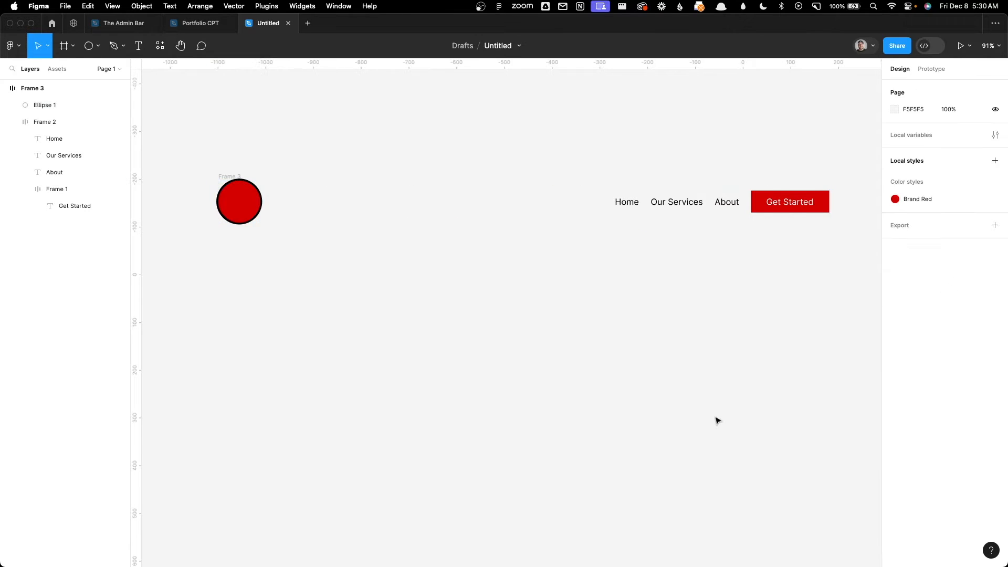
Step: Open the settings of the Brand Red color style from the circle's fill and dismiss them without editing
{"action": "left_click", "coordinate": [233, 198]}
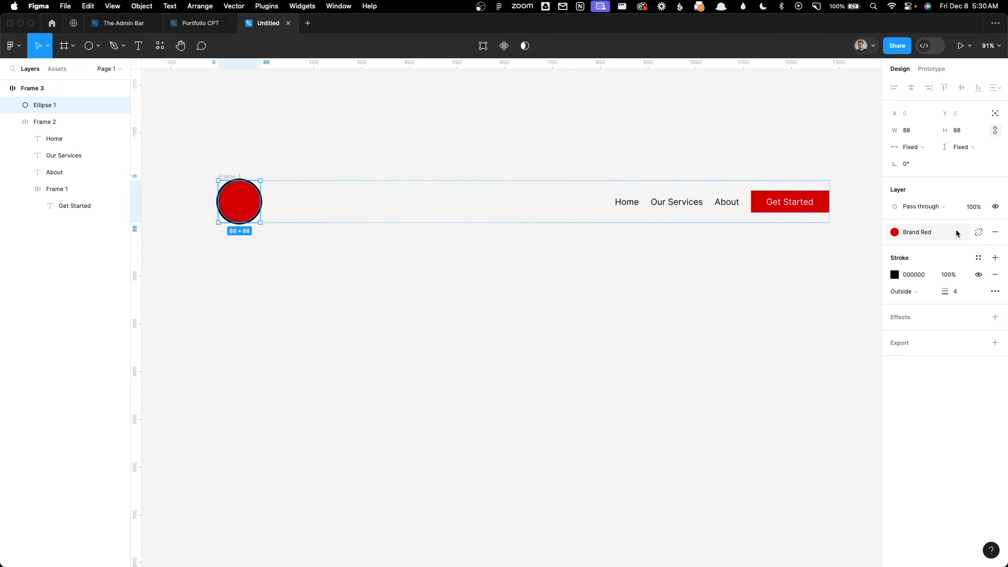
{"action": "left_click", "coordinate": [939, 238]}
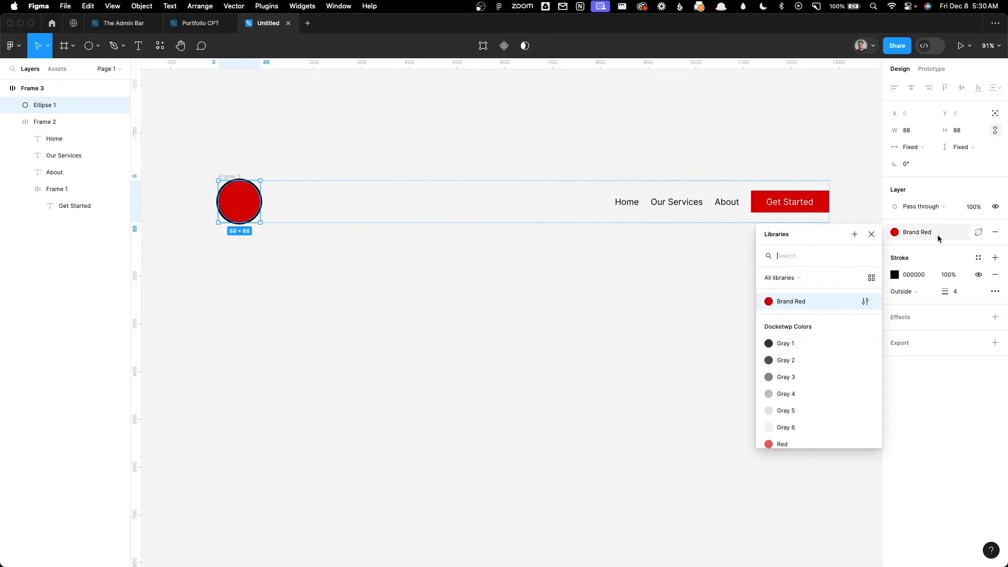
{"action": "left_click", "coordinate": [866, 302]}
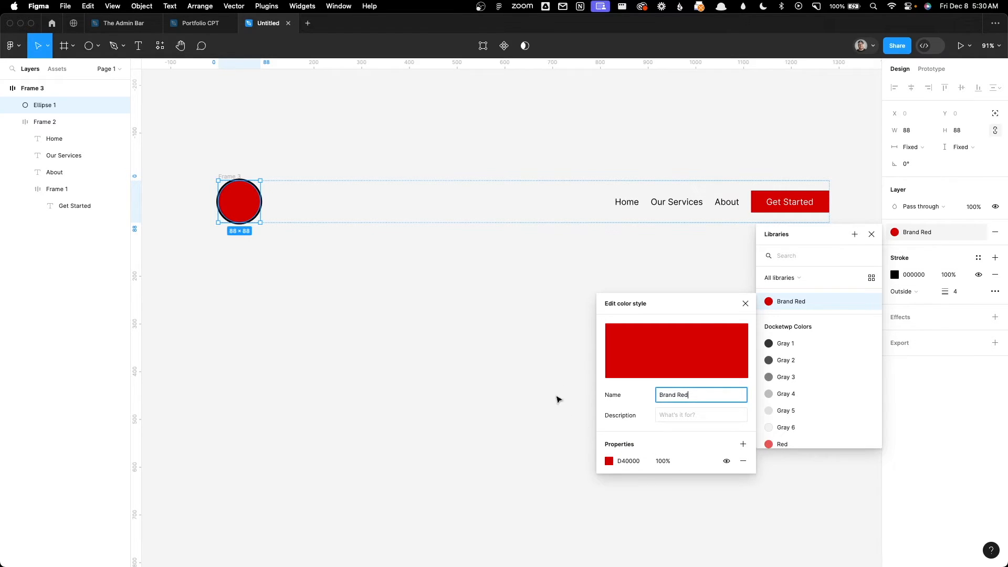
{"action": "left_click", "coordinate": [558, 400]}
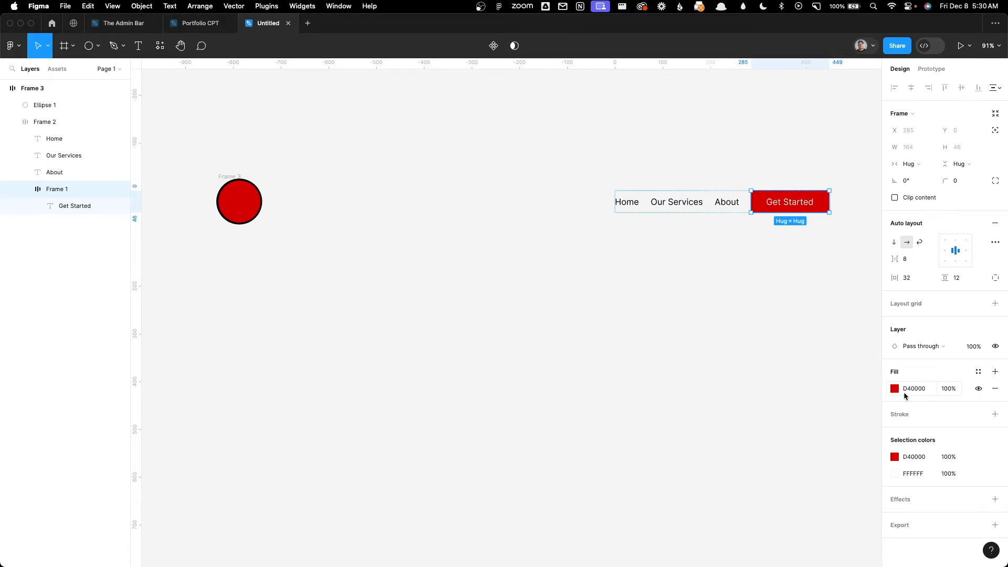
Step: Apply the Brand Red color style to the fill of the Get Started button and clear the selection
{"action": "left_click", "coordinate": [978, 373]}
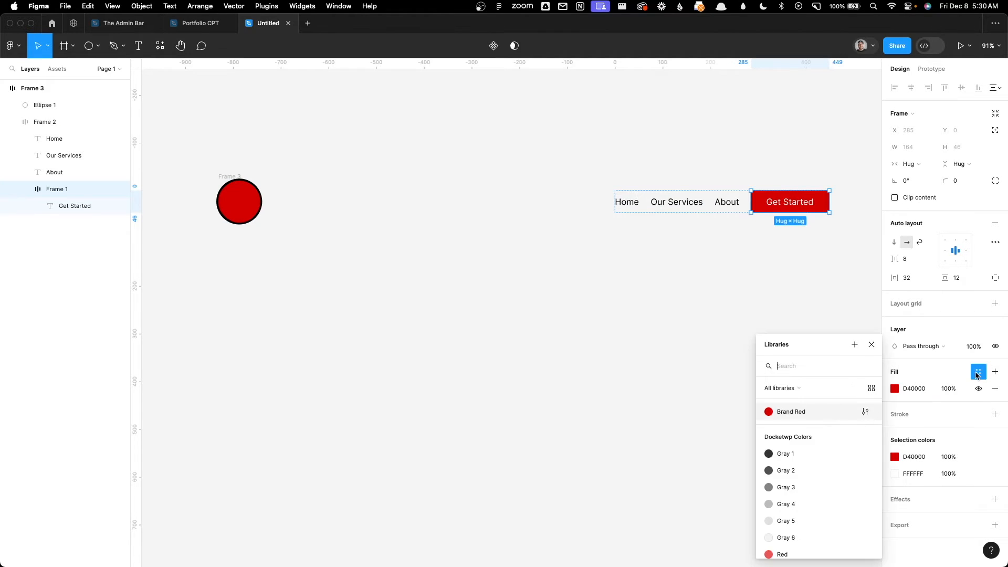
{"action": "left_click", "coordinate": [794, 413]}
{"action": "left_click", "coordinate": [739, 245]}
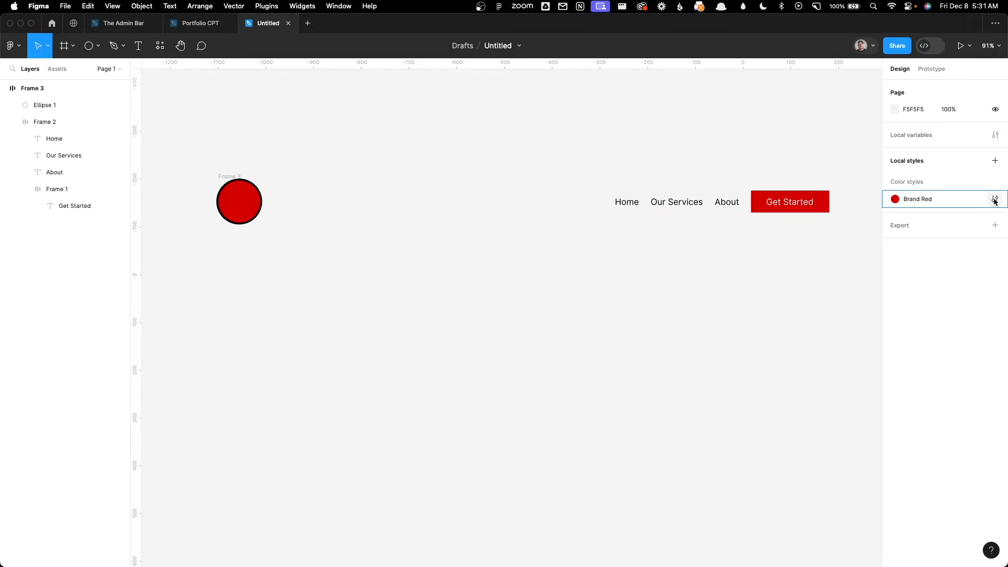
Step: Edit the Brand Red color style and shift its hue from red to blue
{"action": "left_click", "coordinate": [994, 200]}
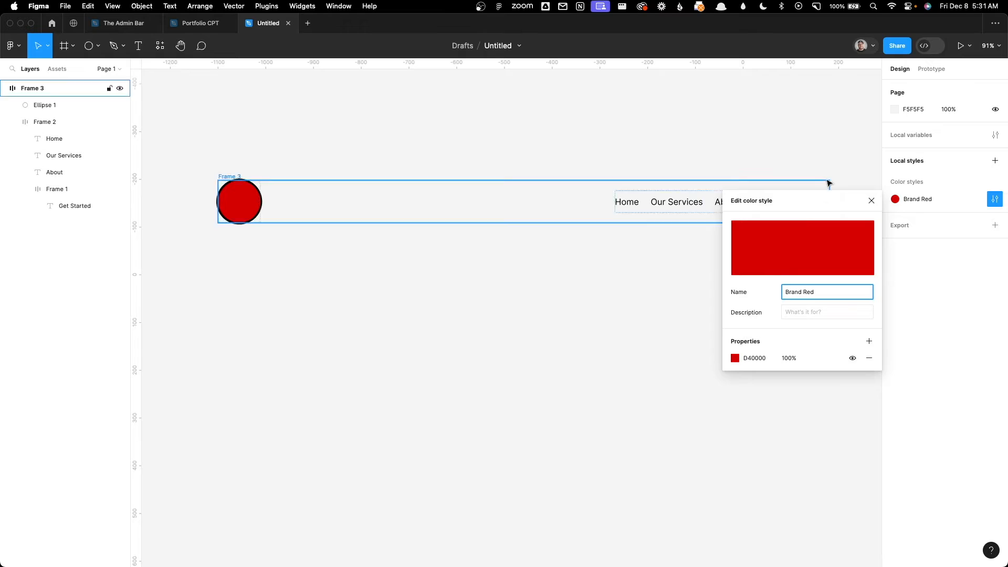
{"action": "scroll", "coordinate": [814, 164], "scroll_direction": "down", "scroll_amount": 5}
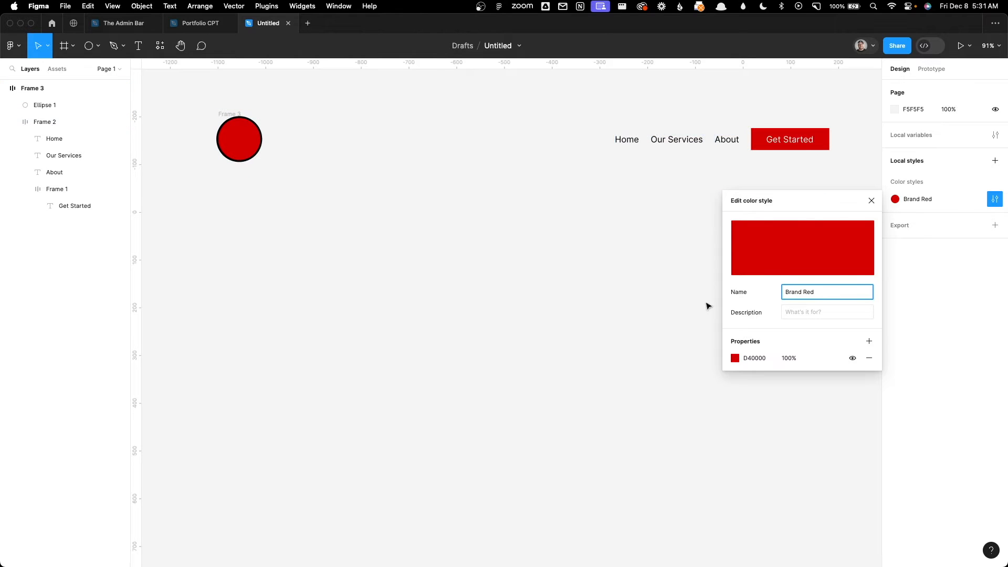
{"action": "left_click", "coordinate": [736, 358]}
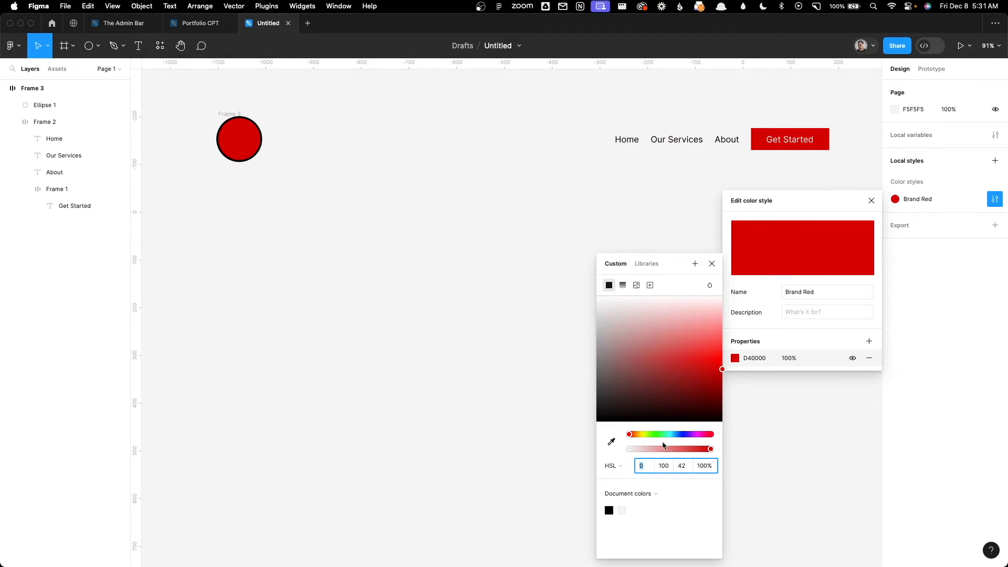
{"action": "left_click_drag", "start_coordinate": [659, 435], "coordinate": [683, 435]}
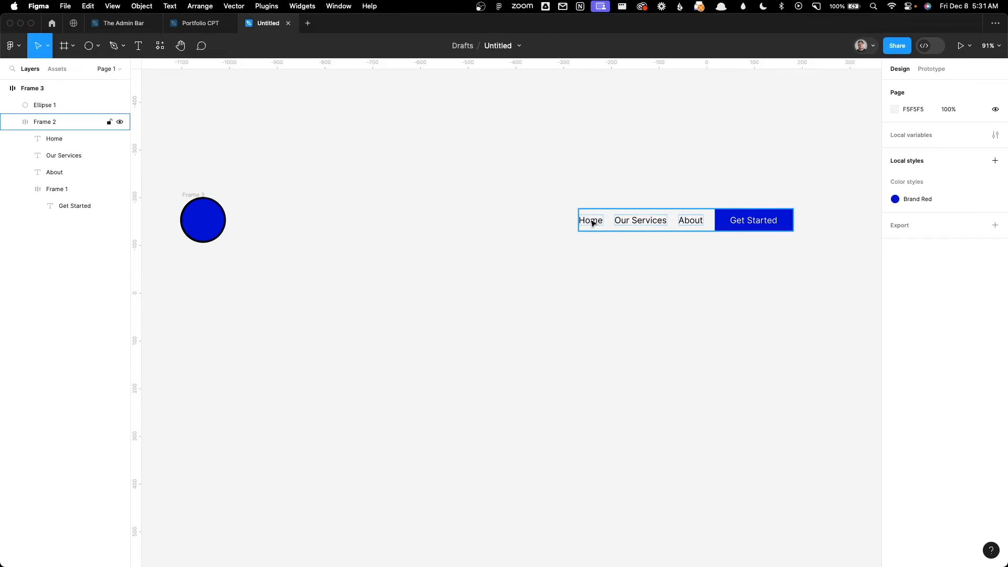
Step: Create a text style named "Menu Text" from the Home label in the navigation row and clear the selection
{"action": "left_click", "coordinate": [592, 223]}
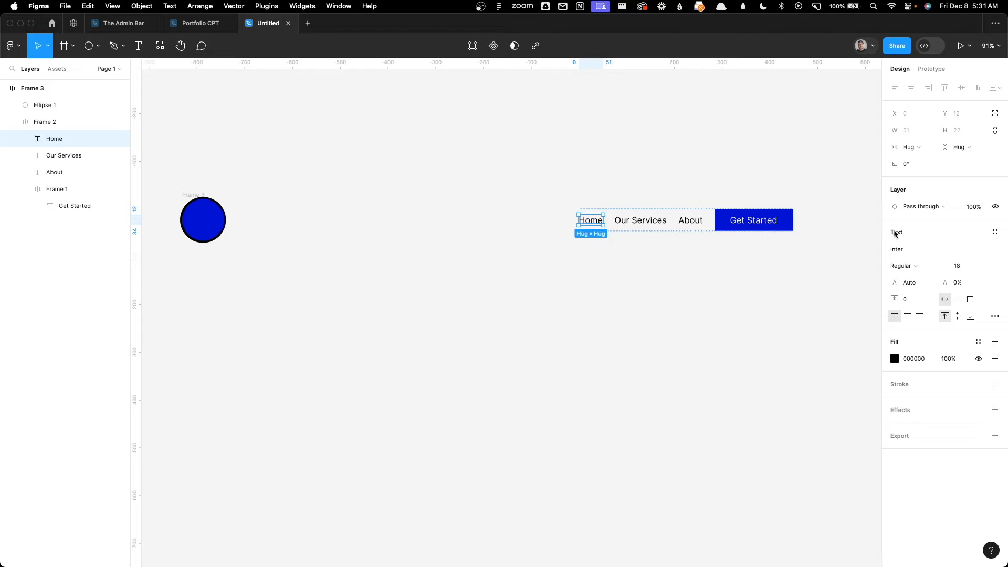
{"action": "left_click", "coordinate": [993, 232]}
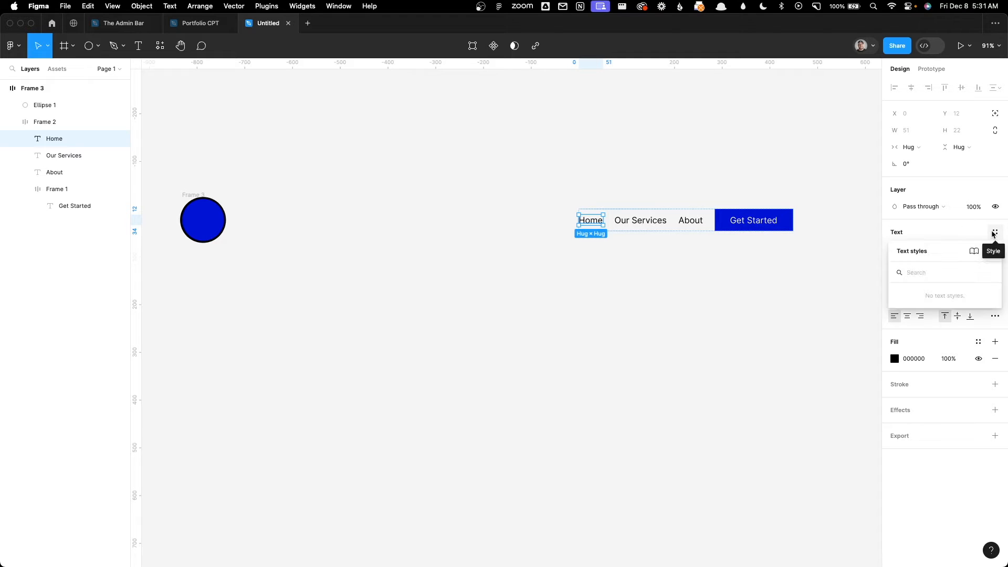
{"action": "left_click", "coordinate": [990, 251]}
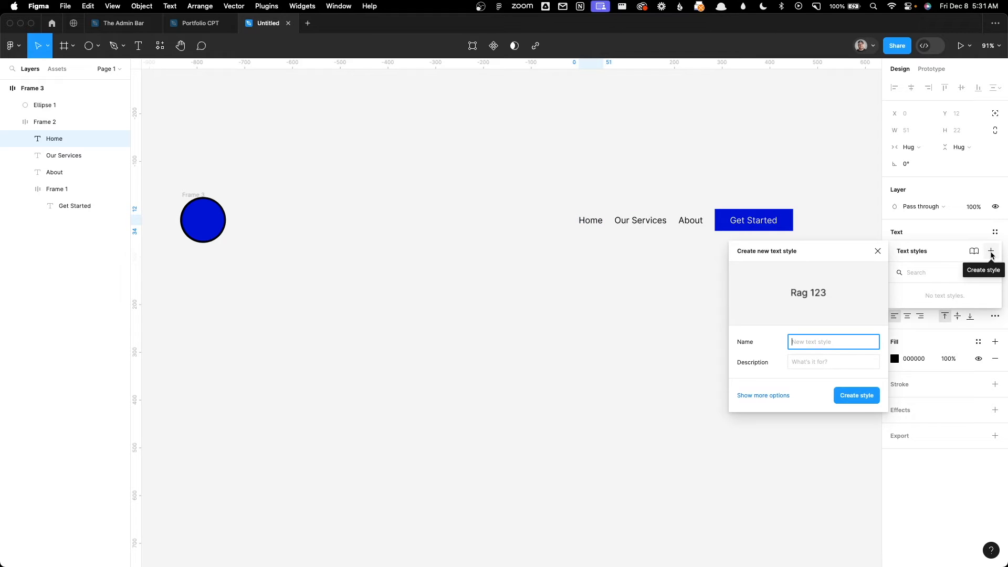
{"action": "type", "text": "Menu Text"}
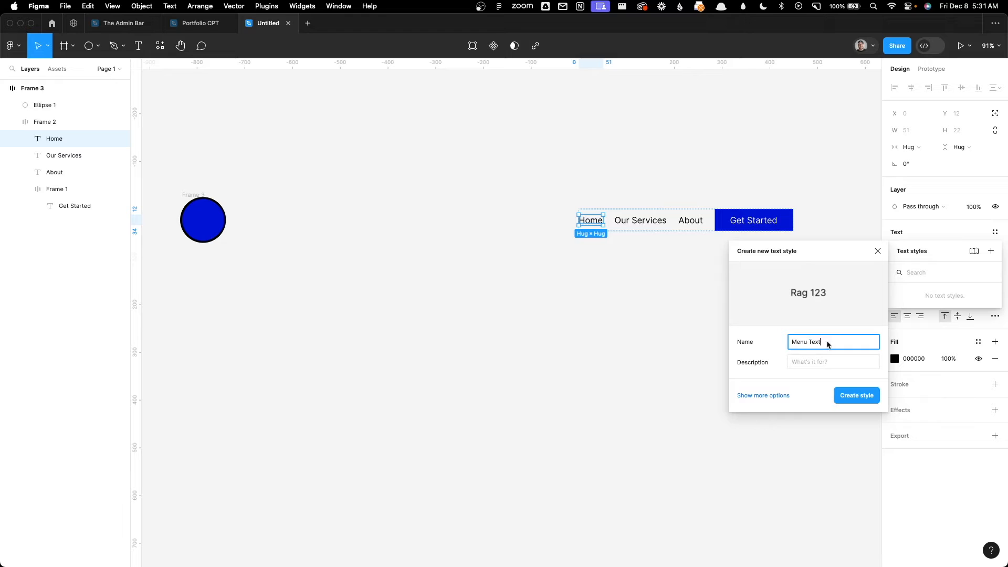
{"action": "left_click", "coordinate": [849, 397]}
{"action": "left_click", "coordinate": [828, 418]}
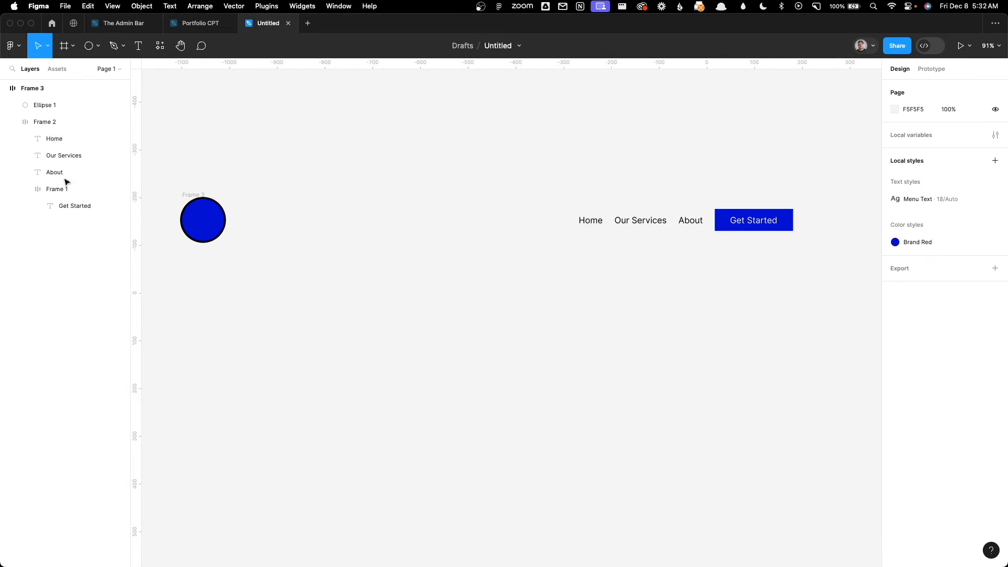
Step: Add a text layer reading "Footer Menu" below the header and move it to about X -608, Y 59
{"action": "key", "text": "t"}
{"action": "left_click", "coordinate": [288, 264]}
{"action": "type", "text": "Foote"}
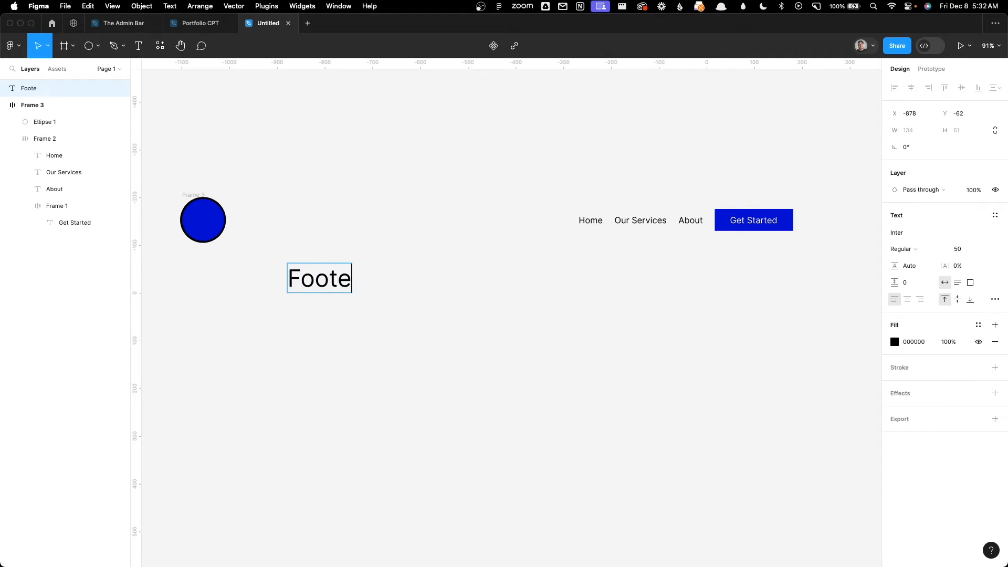
{"action": "type", "text": "r Menu"}
{"action": "key", "text": "Escape"}
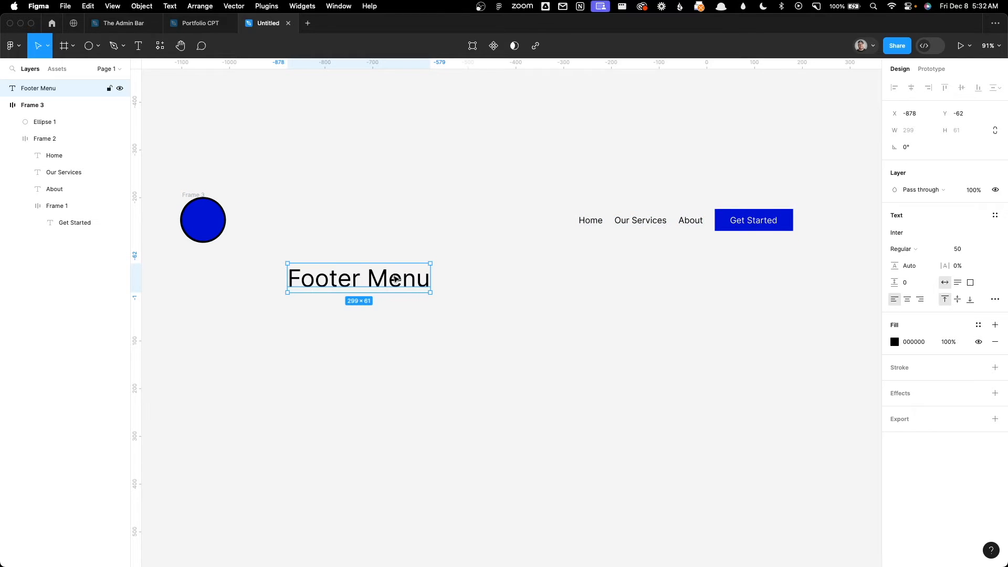
{"action": "left_click_drag", "start_coordinate": [380, 287], "coordinate": [509, 345]}
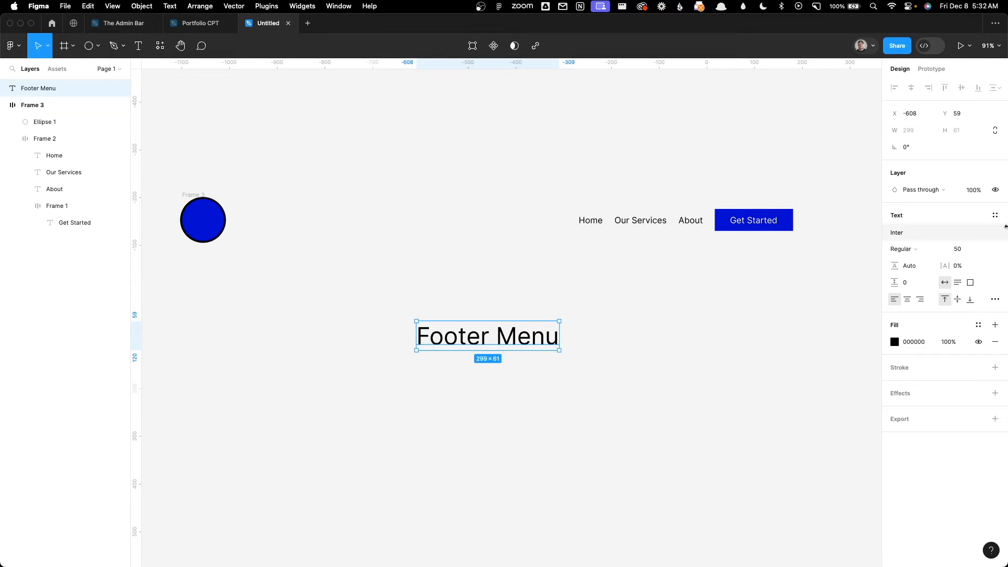
Step: Apply the Menu Text style to the Footer Menu text and clear the selection
{"action": "left_click", "coordinate": [995, 215]}
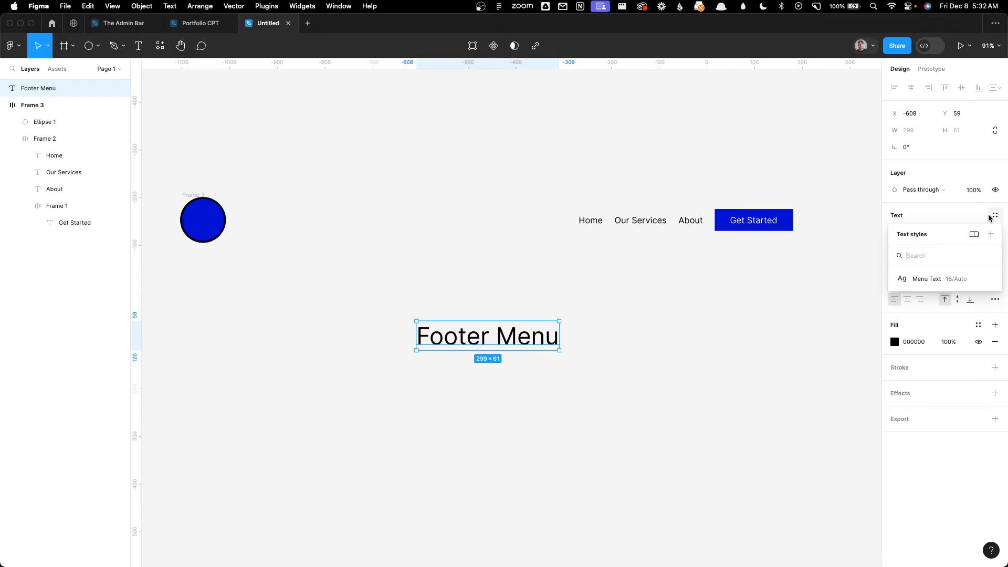
{"action": "left_click", "coordinate": [917, 279]}
{"action": "left_click", "coordinate": [713, 361]}
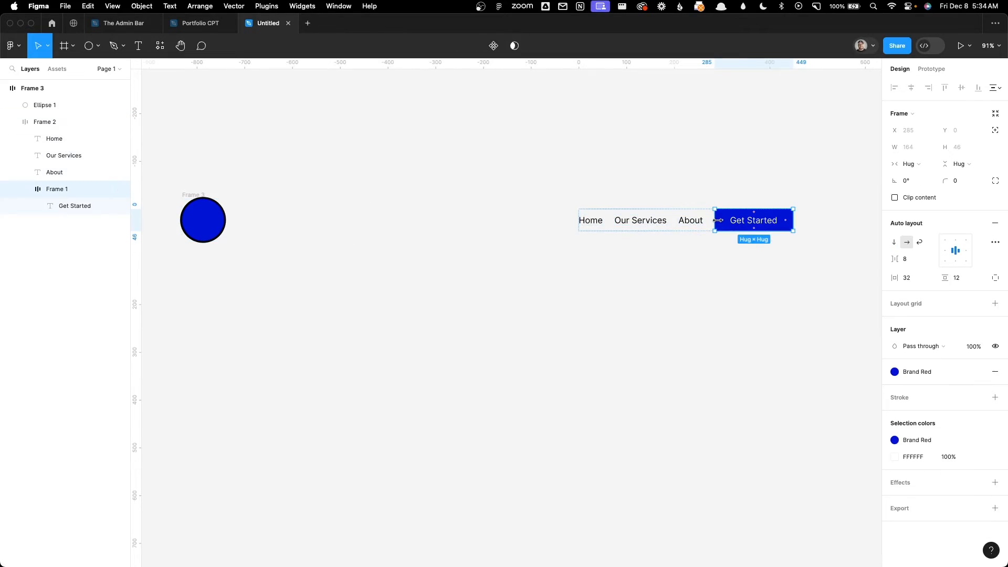
Step: Duplicate the Get Started button out of the header to an empty area at about X -538, Y 353
{"action": "key", "text": "super+c"}
{"action": "key", "text": "super+v"}
{"action": "left_click_drag", "start_coordinate": [744, 225], "coordinate": [439, 476]}
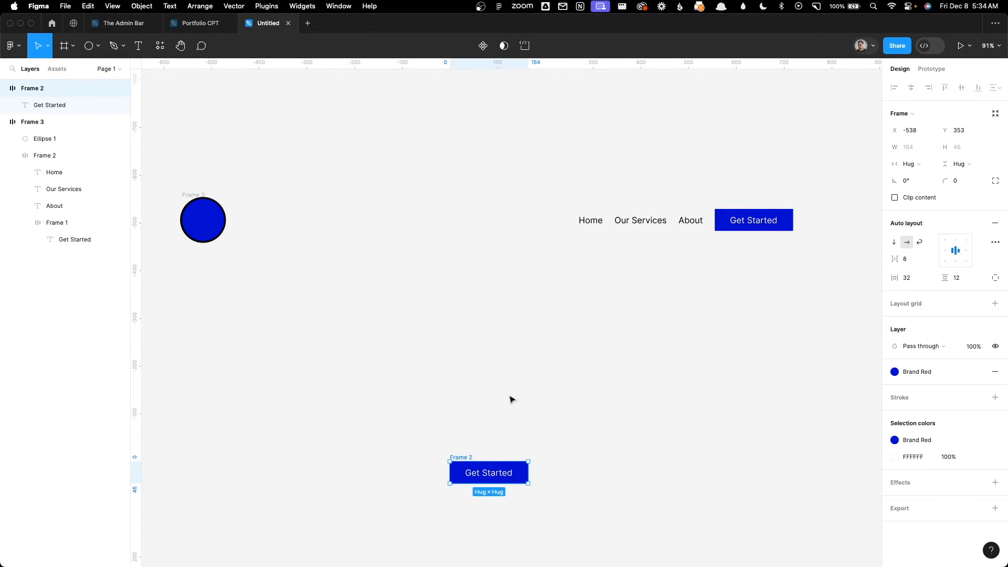
Step: Apply the Menu Text style to the label inside the copied Get Started button and clear the selection
{"action": "scroll", "coordinate": [502, 331], "scroll_direction": "down", "scroll_amount": 5}
{"action": "scroll", "coordinate": [488, 261], "scroll_direction": "up", "scroll_amount": 5}
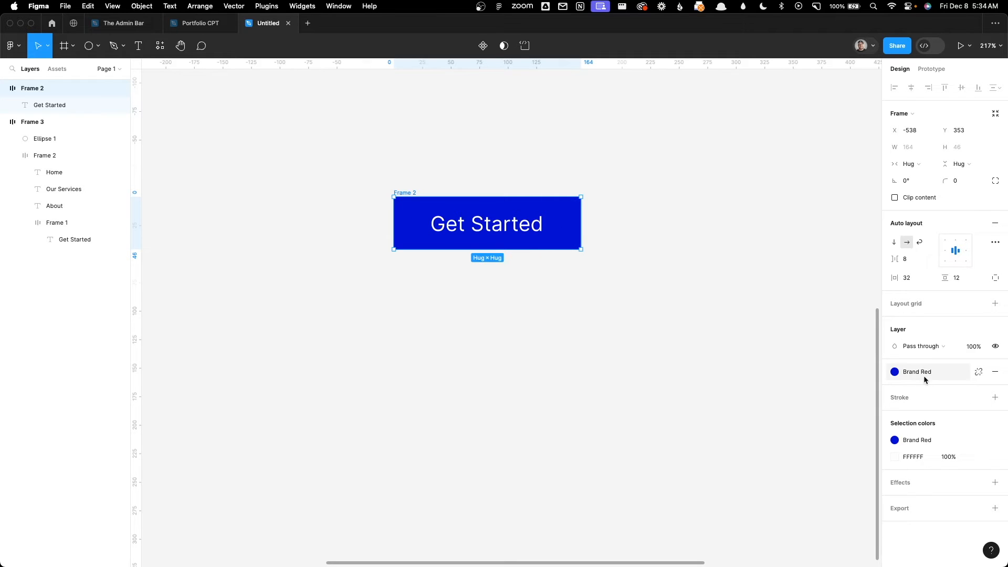
{"action": "key", "text": "Return"}
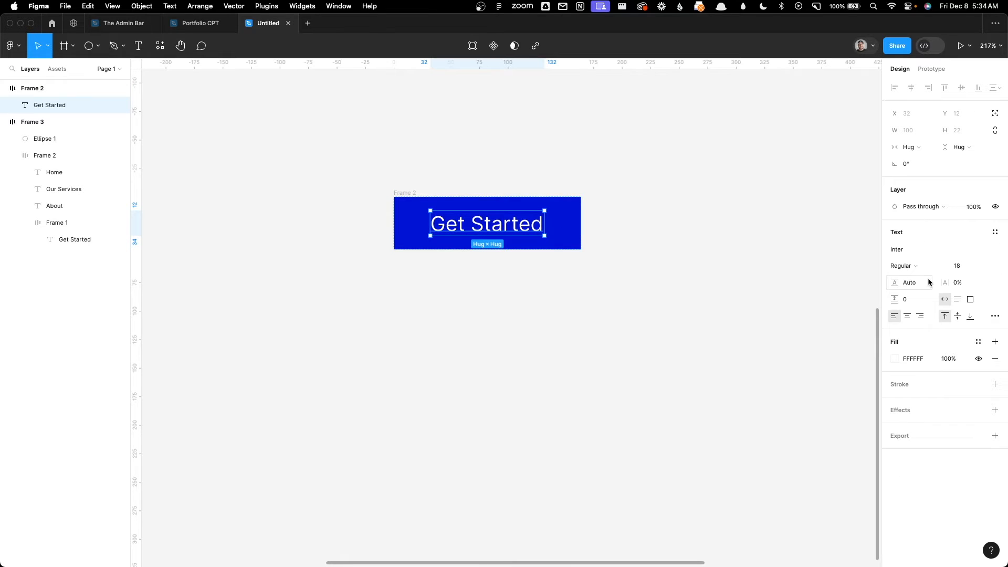
{"action": "left_click", "coordinate": [995, 232]}
{"action": "left_click", "coordinate": [924, 295]}
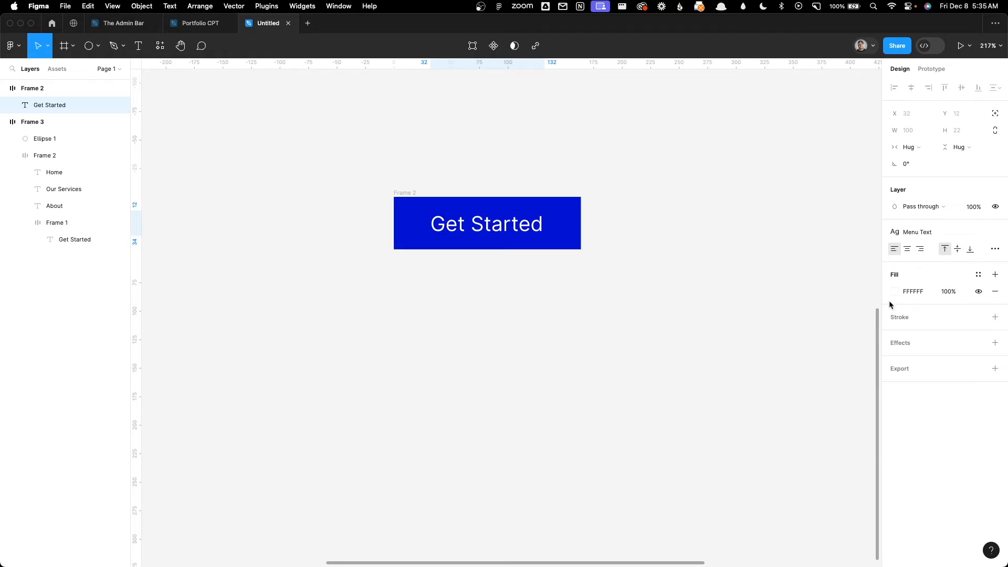
{"action": "left_click", "coordinate": [785, 325]}
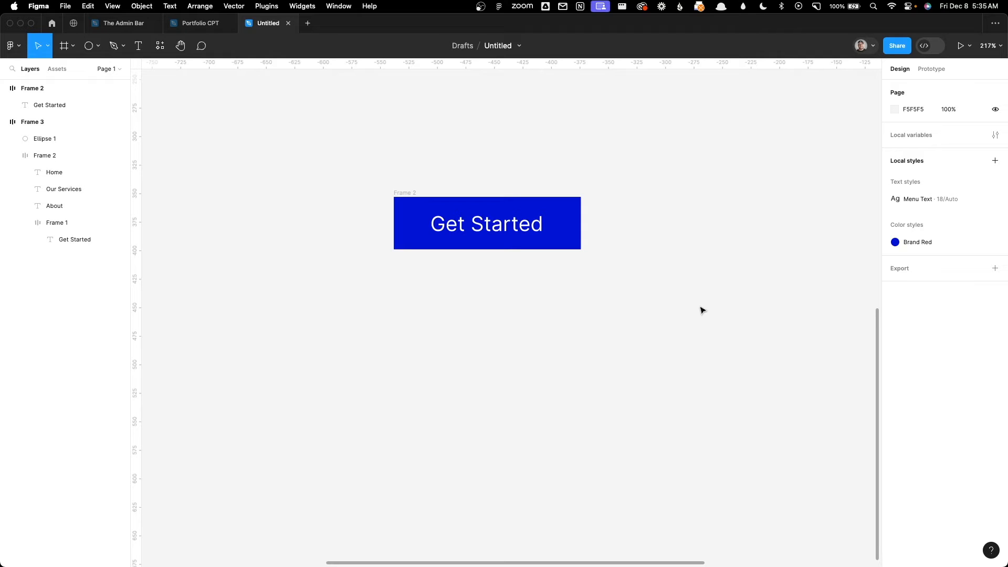
Step: Turn the copied Get Started button frame into a component and rename it "Button"
{"action": "left_click_drag", "start_coordinate": [323, 167], "coordinate": [638, 296]}
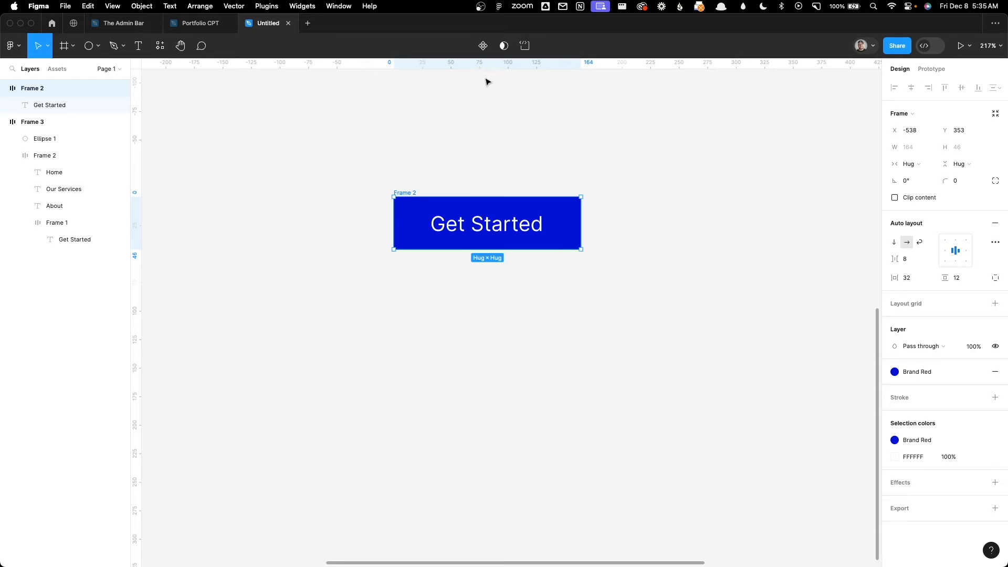
{"action": "left_click", "coordinate": [482, 47]}
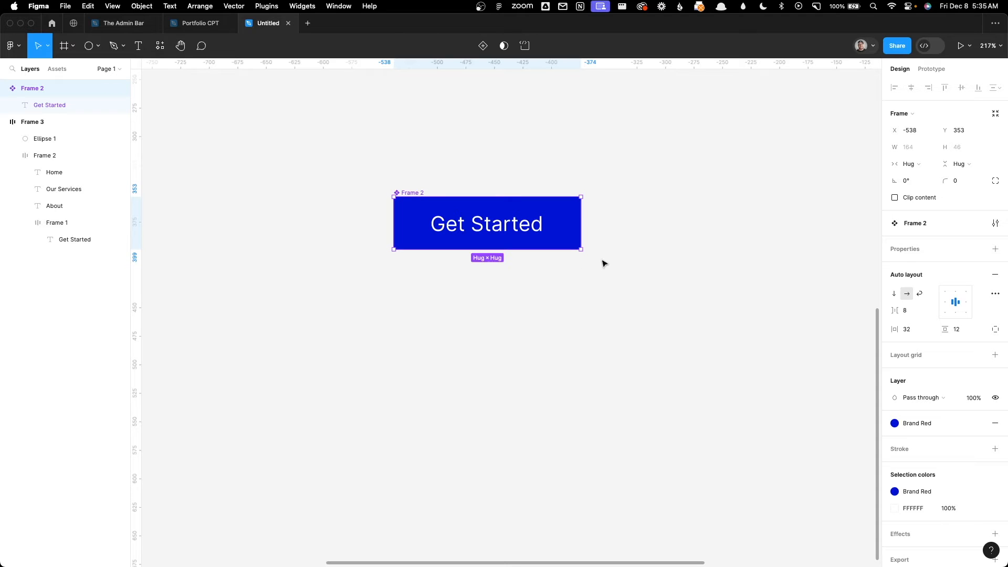
{"action": "double_click", "coordinate": [417, 193]}
{"action": "type", "text": "Button"}
{"action": "left_click", "coordinate": [434, 151]}
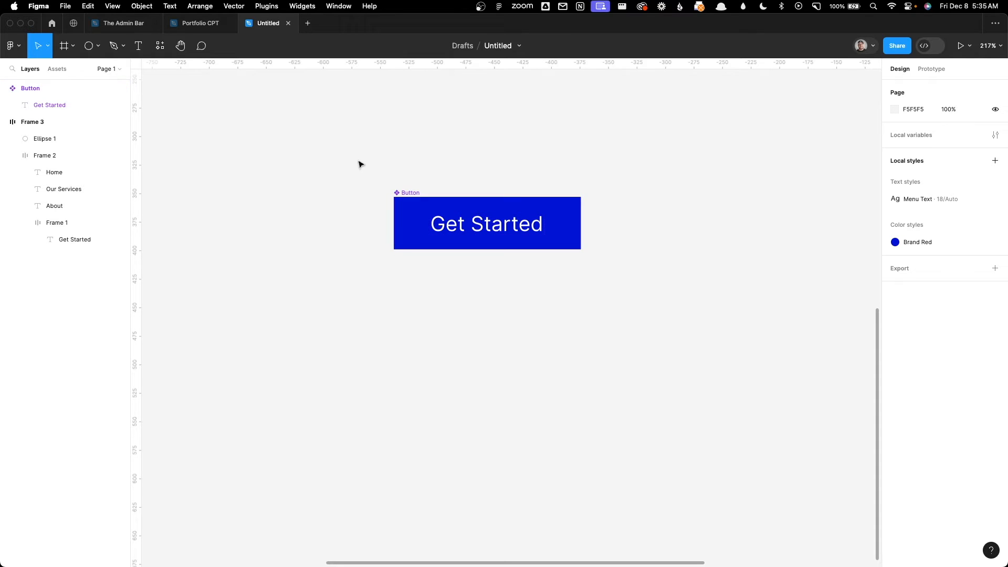
Step: Place three instances of the local Button component on the empty canvas below the main component and clear the selection
{"action": "scroll", "coordinate": [386, 156], "scroll_direction": "up", "scroll_amount": 1}
{"action": "scroll", "coordinate": [393, 159], "scroll_direction": "down", "scroll_amount": 5}
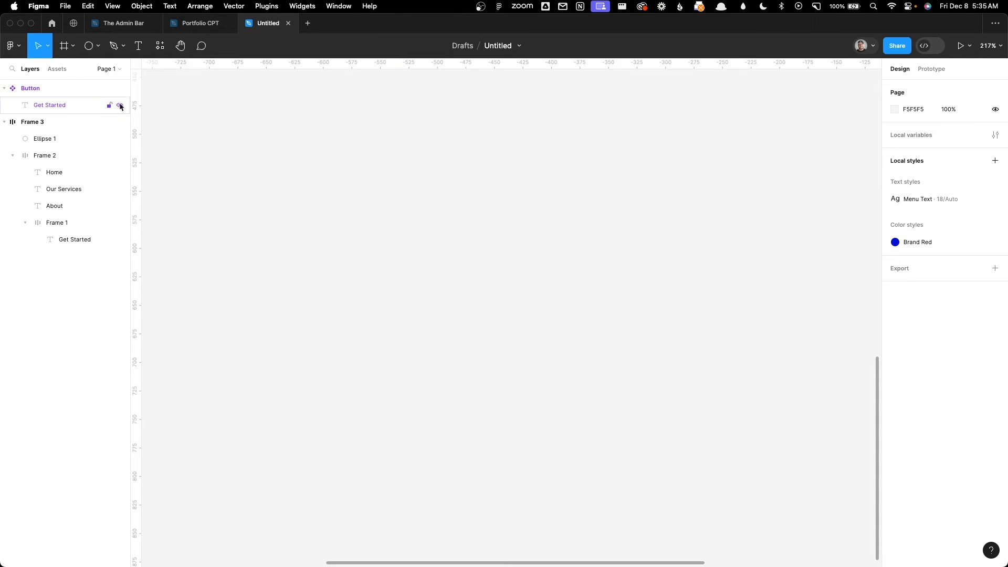
{"action": "left_click", "coordinate": [58, 70]}
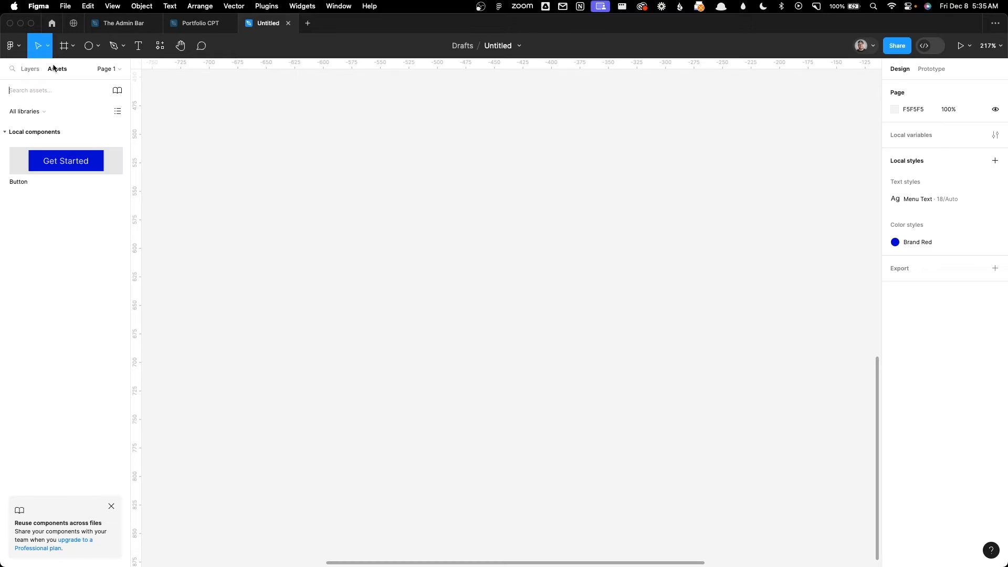
{"action": "left_click_drag", "start_coordinate": [66, 163], "coordinate": [468, 271]}
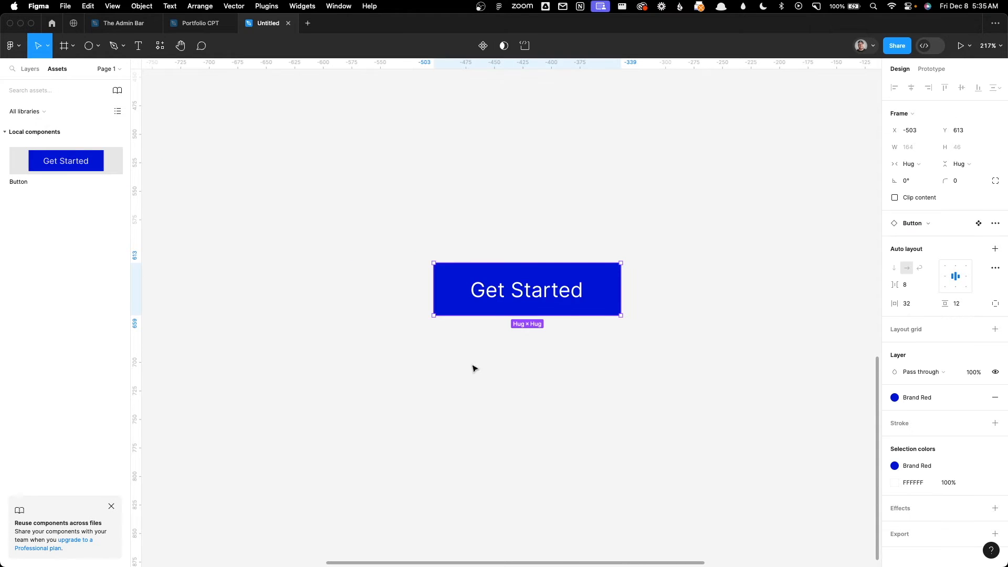
{"action": "left_click_drag", "start_coordinate": [64, 153], "coordinate": [357, 420]}
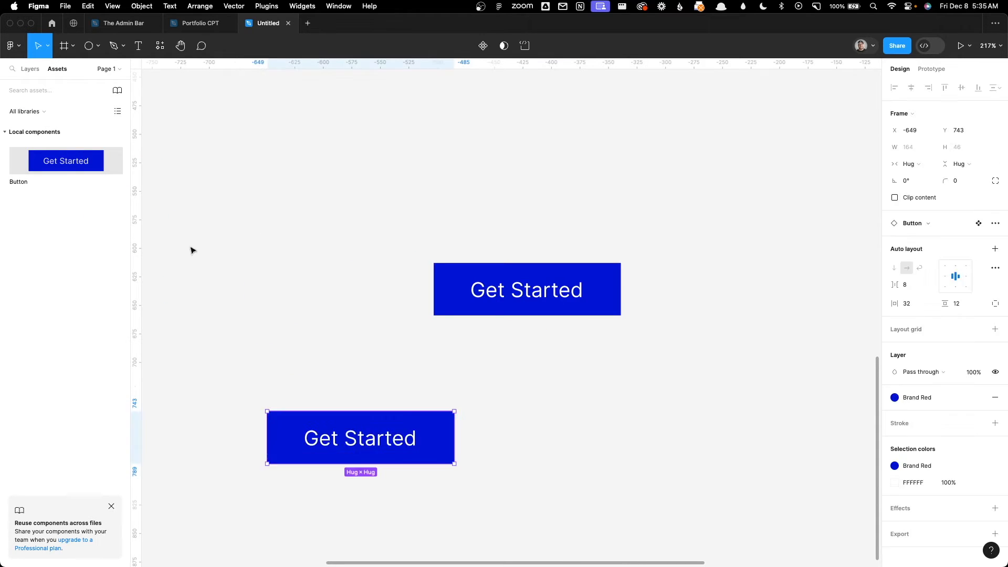
{"action": "left_click_drag", "start_coordinate": [85, 157], "coordinate": [650, 417]}
{"action": "left_click", "coordinate": [350, 301]}
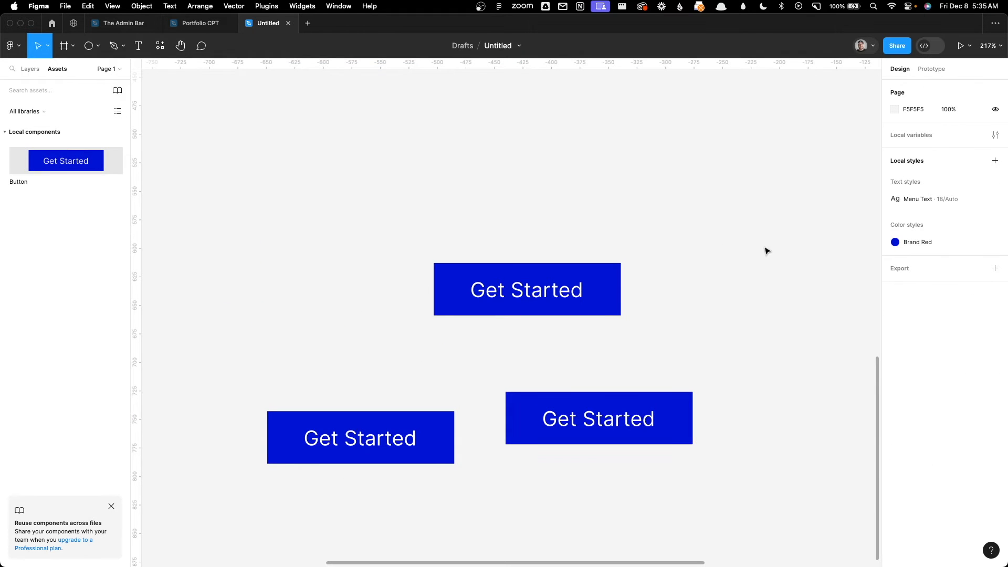
Step: Set the main Button component's horizontal padding to 40 and its vertical padding to 16
{"action": "scroll", "coordinate": [751, 250], "scroll_direction": "down", "scroll_amount": 3}
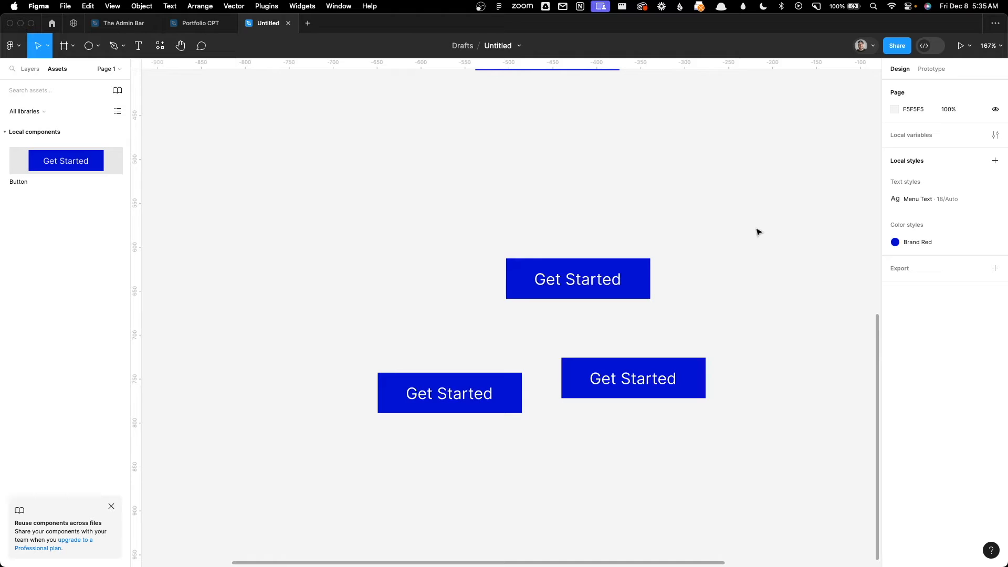
{"action": "key", "text": "super+v"}
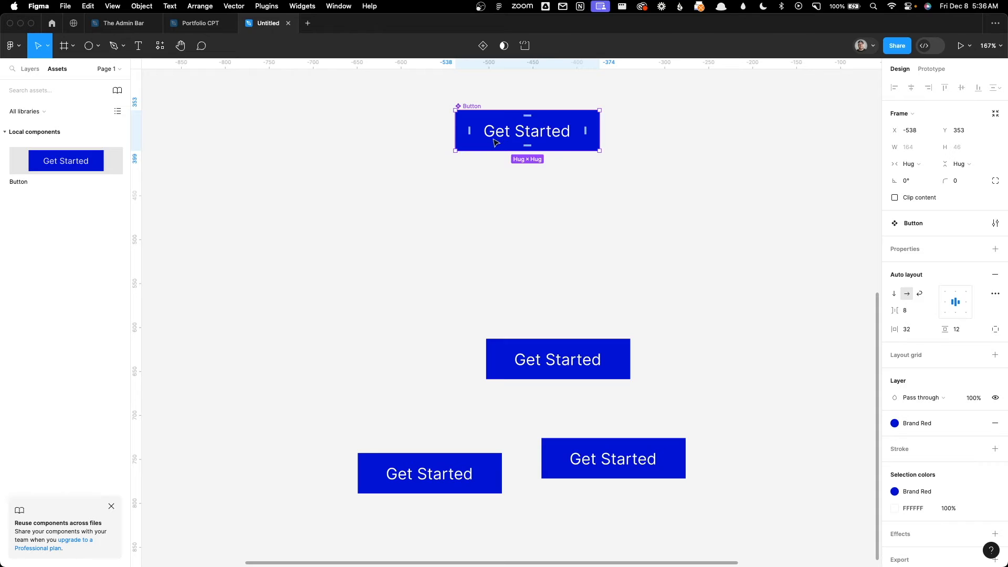
{"action": "left_click", "coordinate": [908, 329]}
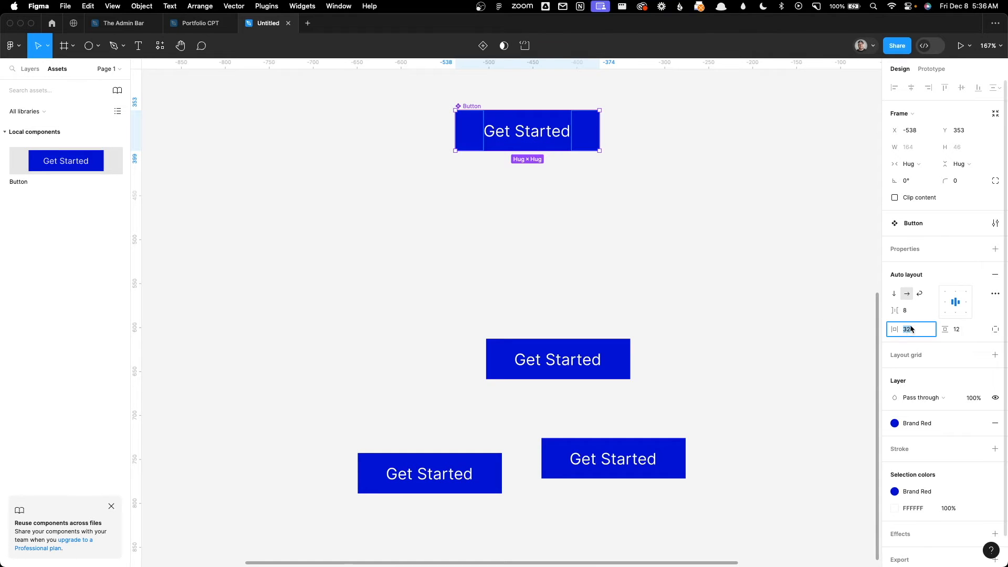
{"action": "type", "text": "40"}
{"action": "key", "text": "Tab"}
{"action": "type", "text": "16"}
{"action": "key", "text": "Tab"}
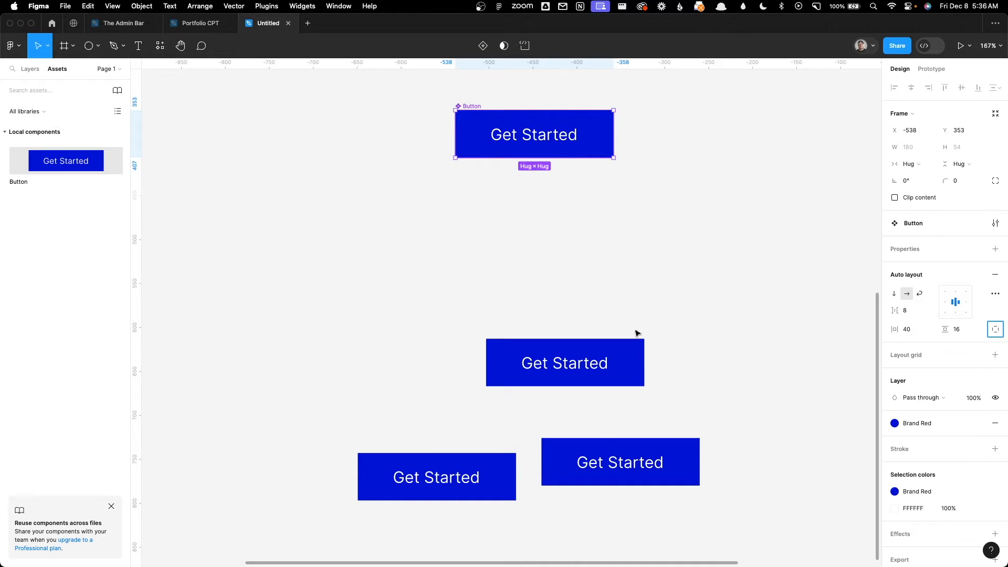
Step: Set the main Button component's horizontal padding back to 32 and vertical padding to 12, and clear the selection
{"action": "left_click", "coordinate": [908, 336]}
{"action": "type", "text": "32"}
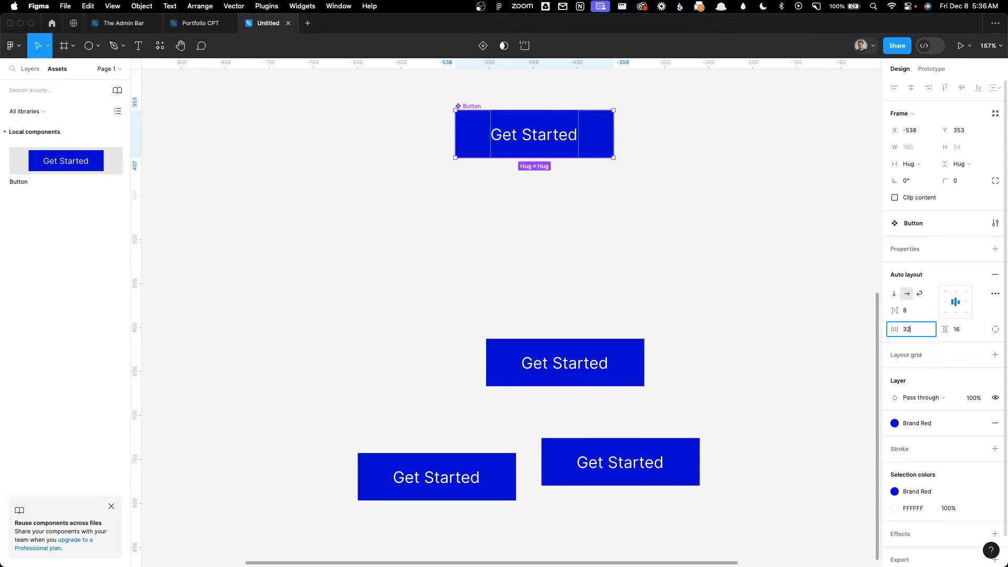
{"action": "key", "text": "Tab"}
{"action": "type", "text": "12"}
{"action": "key", "text": "Tab"}
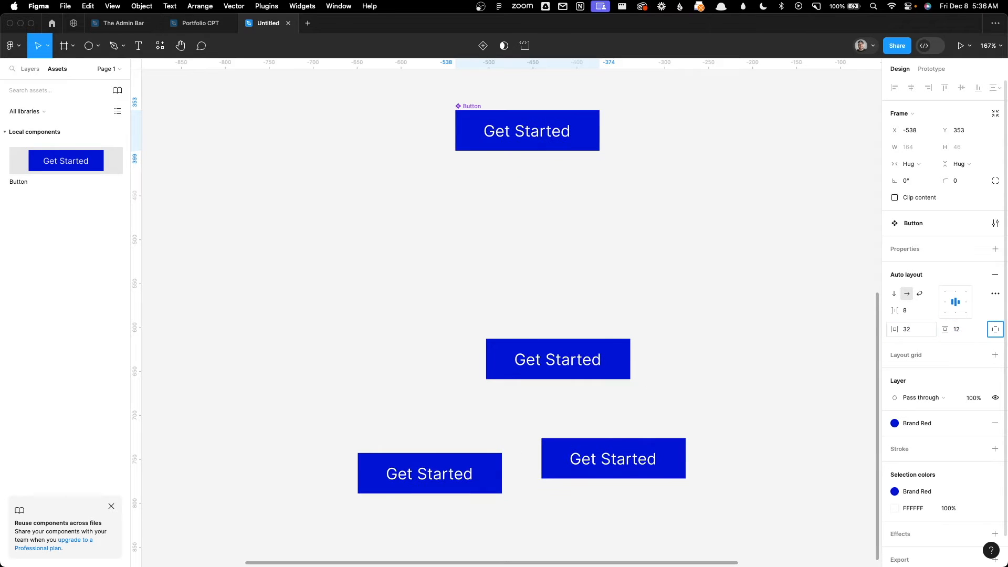
{"action": "left_click", "coordinate": [786, 277]}
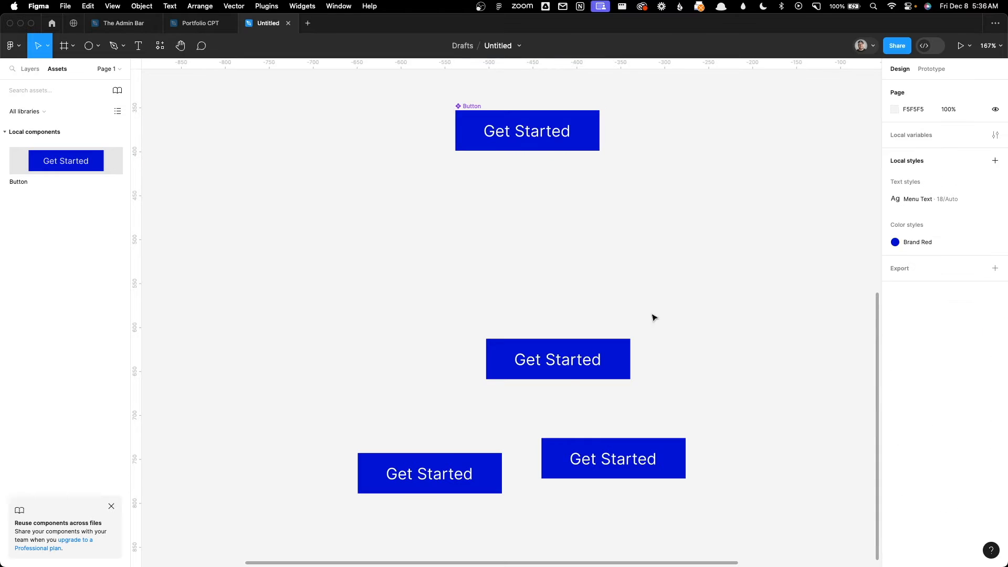
Step: Override the uppermost Button instance's padding with 40 horizontal and 16 vertical, and clear the selection
{"action": "left_click", "coordinate": [553, 354]}
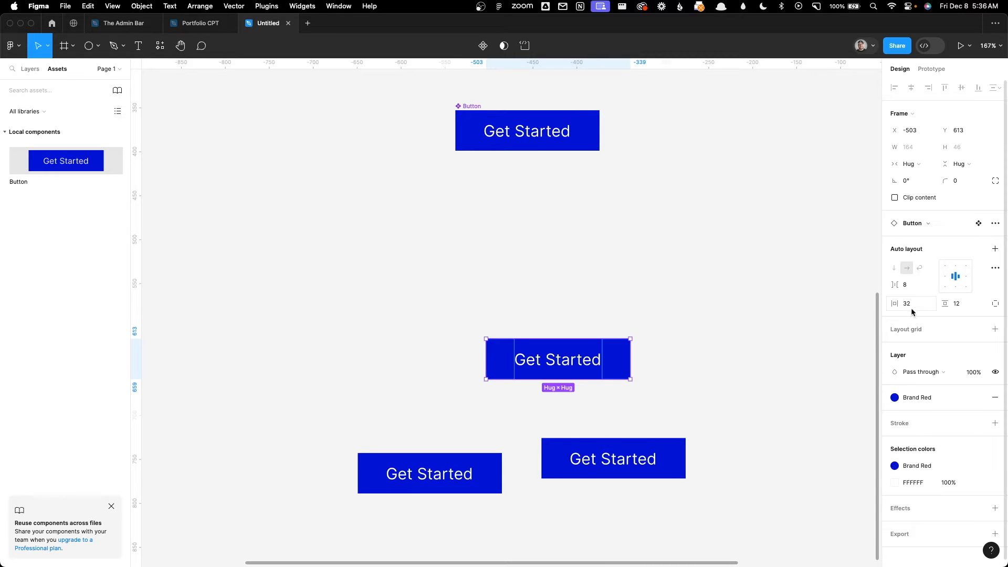
{"action": "type", "text": "40"}
{"action": "key", "text": "Tab"}
{"action": "type", "text": "16"}
{"action": "key", "text": "Tab"}
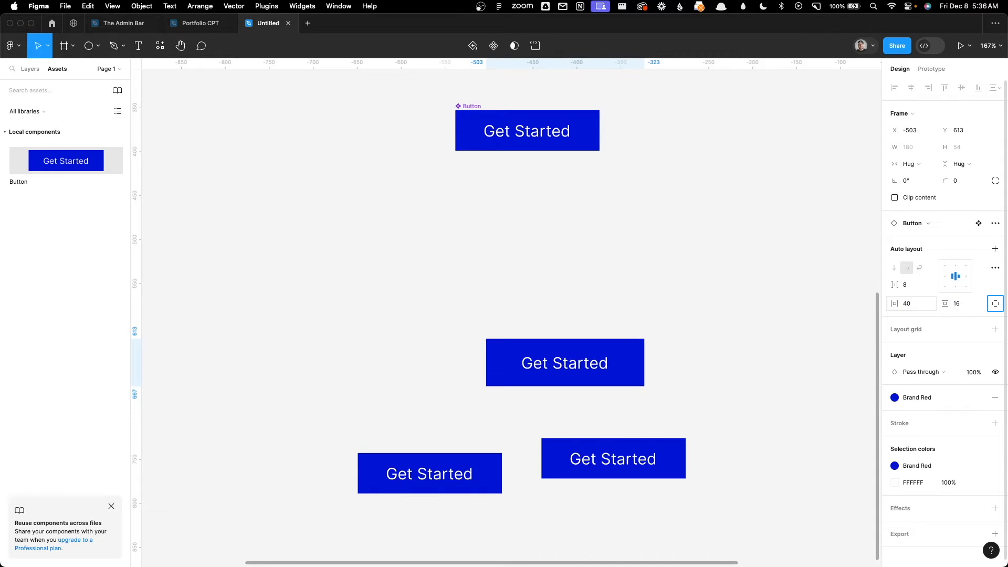
{"action": "left_click", "coordinate": [772, 277]}
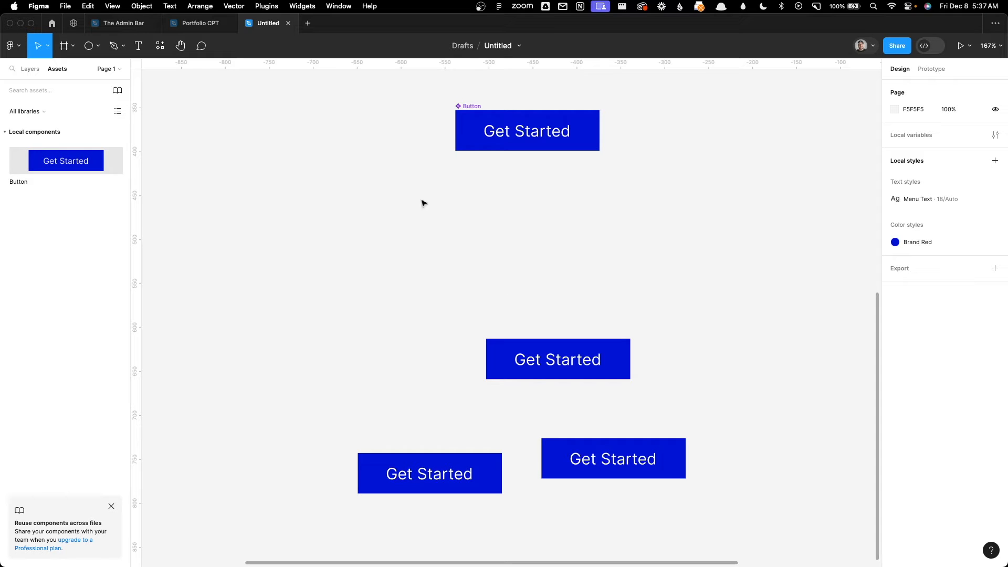
Step: Add a new page to the file and name it "Components"
{"action": "left_click", "coordinate": [108, 71]}
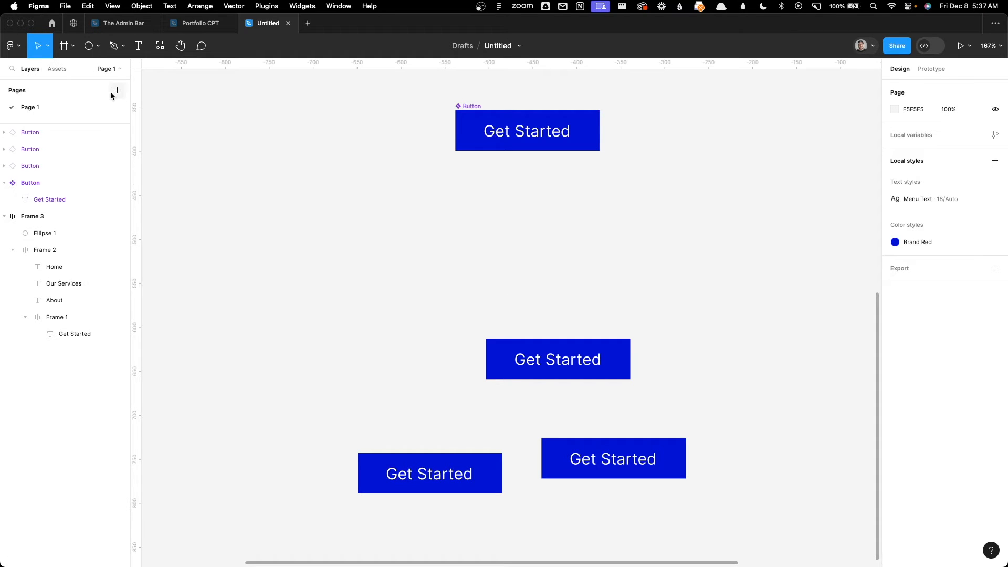
{"action": "left_click", "coordinate": [117, 91]}
{"action": "type", "text": "Compa"}
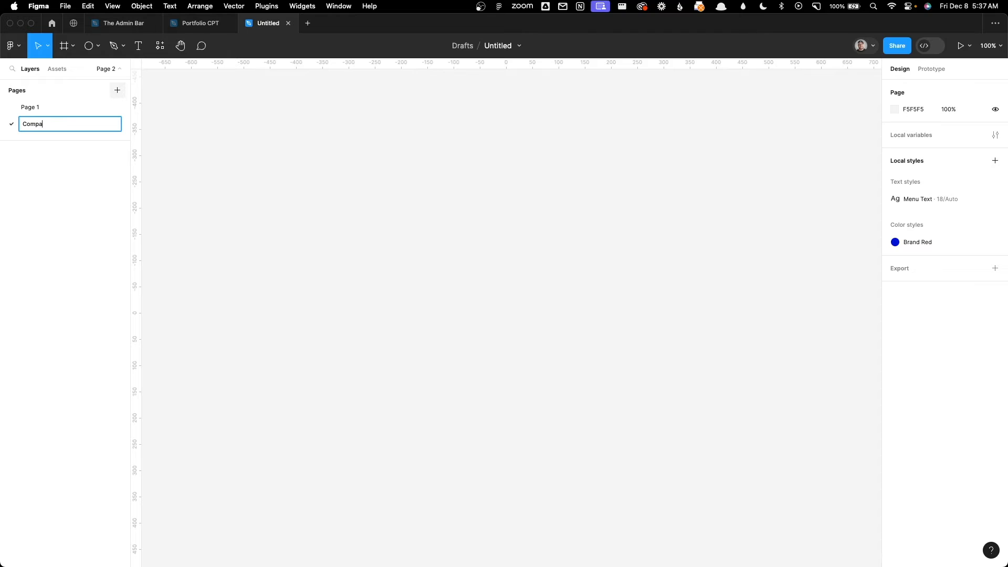
Step: Move the main Button component from Page 1 to the Components page by cutting and pasting it
{"action": "left_click", "coordinate": [93, 106]}
{"action": "left_click", "coordinate": [472, 107]}
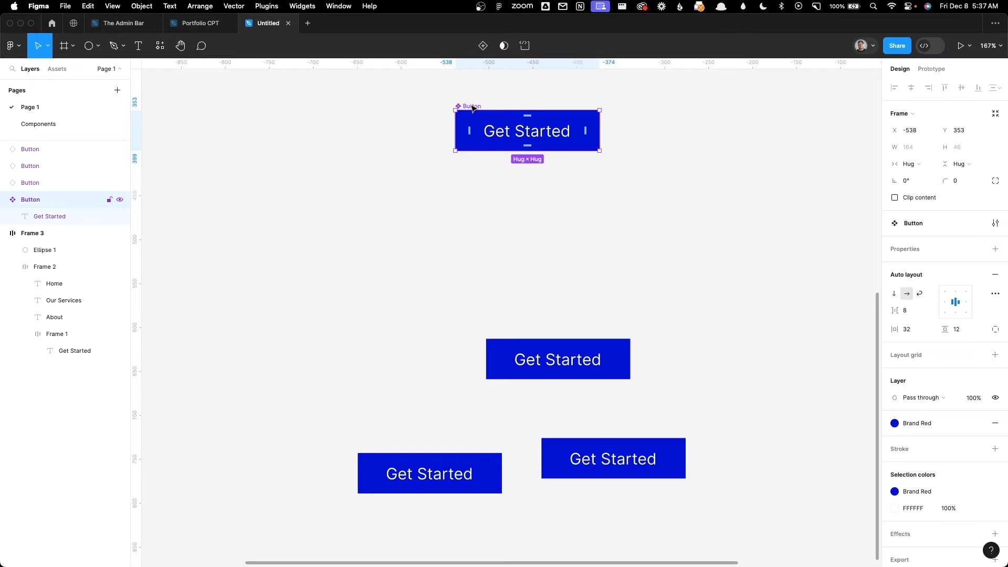
{"action": "key", "text": "super+x"}
{"action": "left_click", "coordinate": [33, 124]}
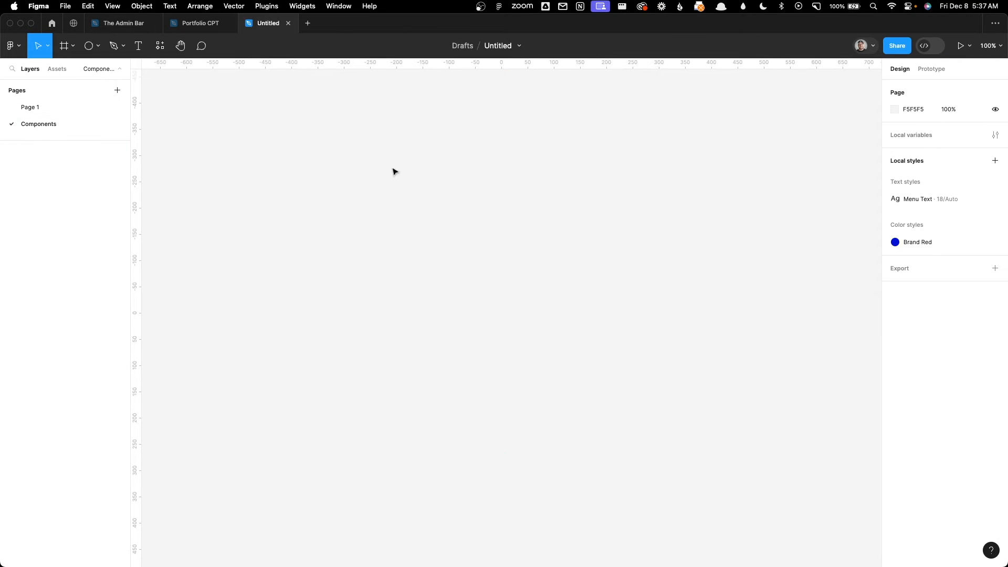
{"action": "key", "text": "super+v"}
{"action": "left_click", "coordinate": [367, 149]}
{"action": "scroll", "coordinate": [378, 155], "scroll_direction": "down", "scroll_amount": 5}
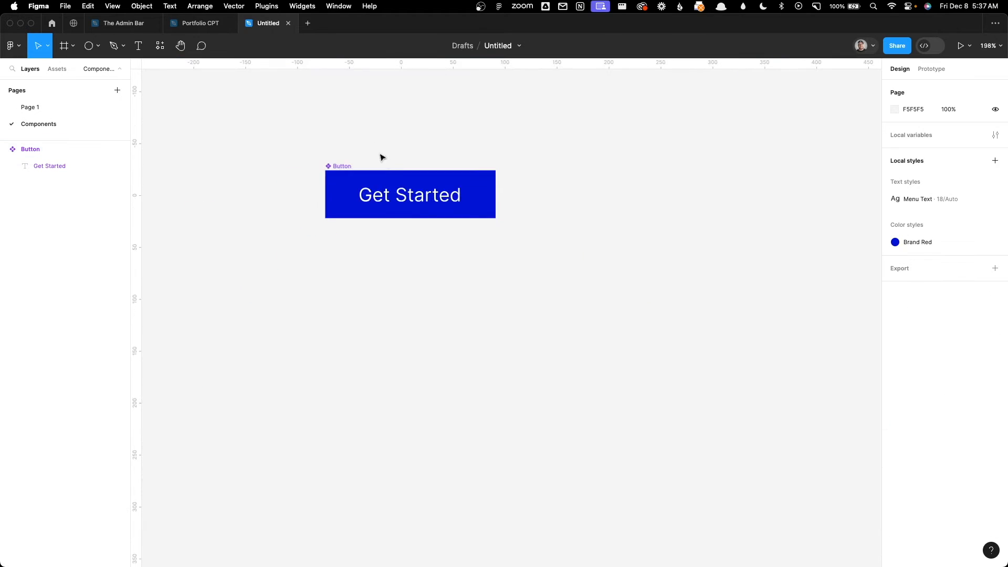
{"action": "scroll", "coordinate": [367, 117], "scroll_direction": "left", "scroll_amount": 4}
{"action": "scroll", "coordinate": [366, 117], "scroll_direction": "up", "scroll_amount": 3}
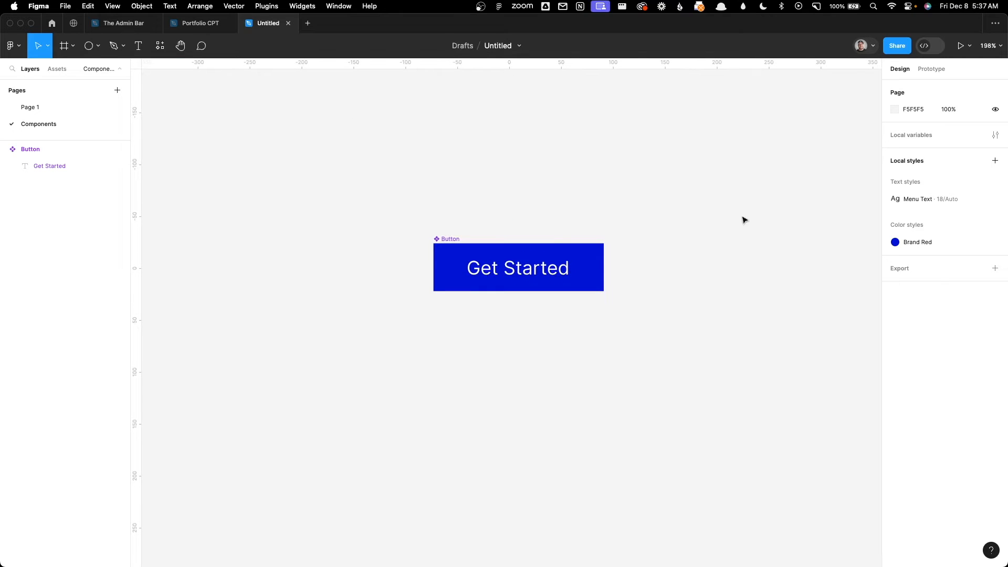
{"action": "left_click", "coordinate": [69, 113]}
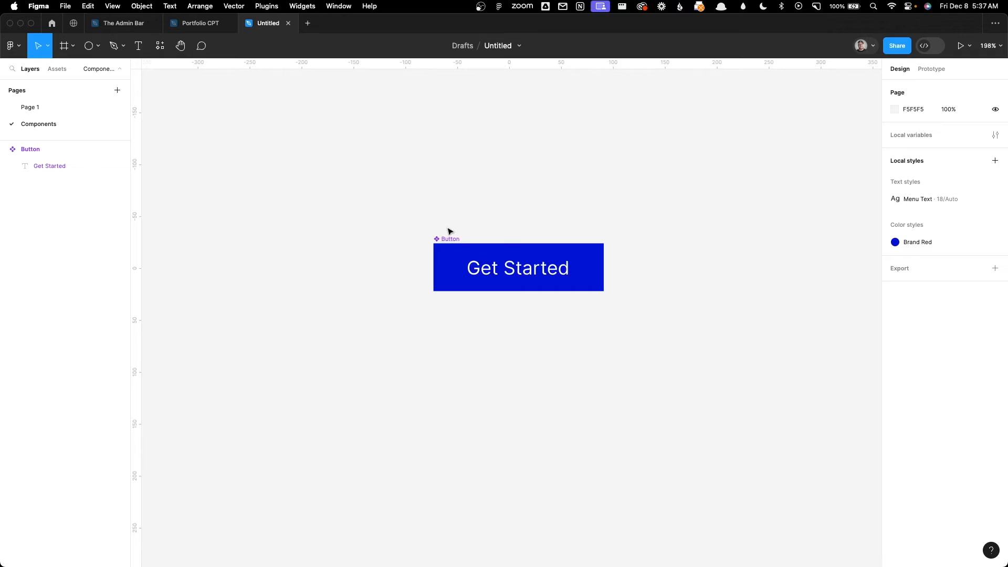
Step: Add a second variant to the Button component and enlarge the component set to about 579 × 251
{"action": "left_click", "coordinate": [448, 238]}
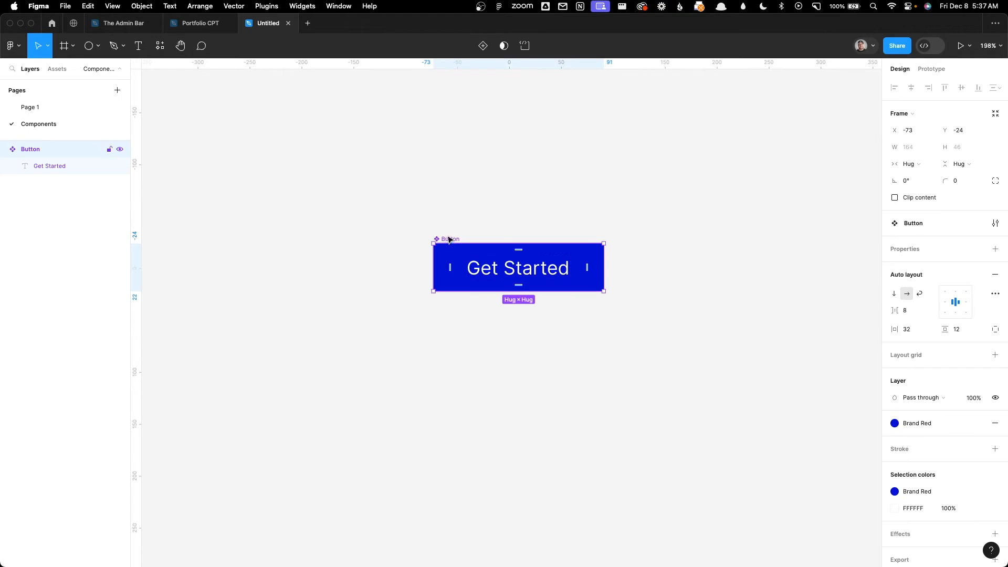
{"action": "left_click", "coordinate": [483, 46]}
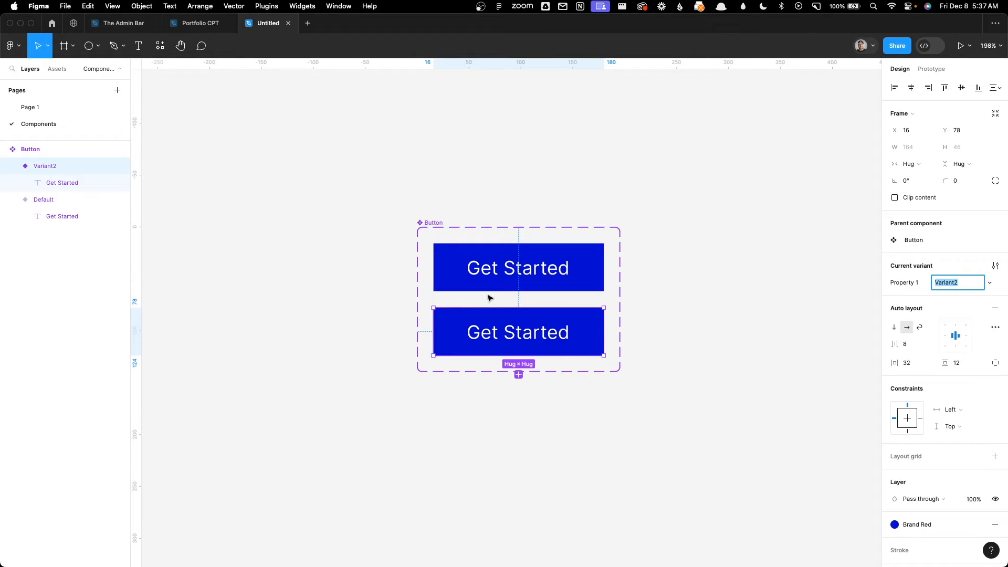
{"action": "left_click", "coordinate": [435, 223]}
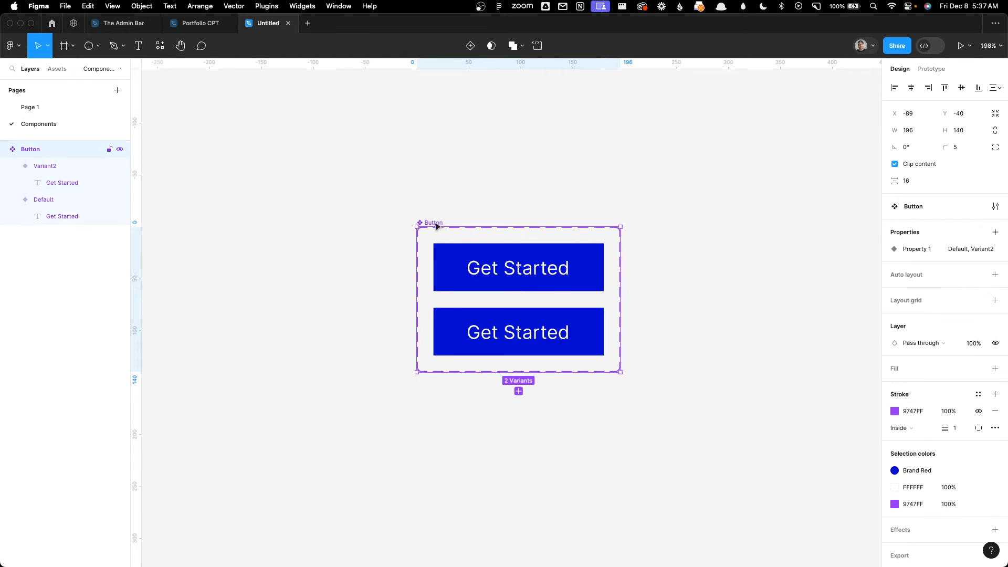
{"action": "left_click_drag", "start_coordinate": [618, 372], "coordinate": [853, 487]}
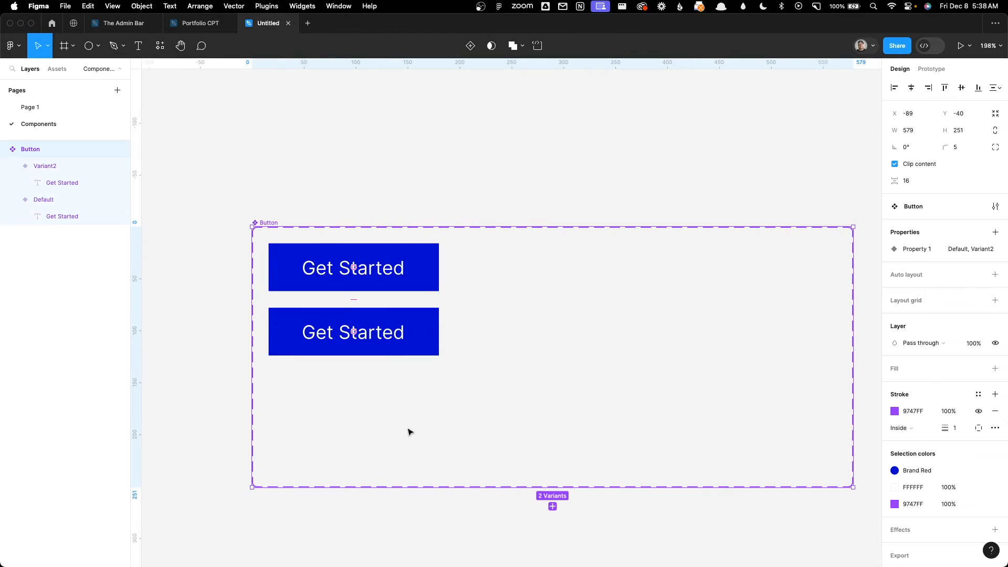
Step: Rename the Default variant's layer to "Style=Primary"
{"action": "scroll", "coordinate": [371, 157], "scroll_direction": "left", "scroll_amount": 5}
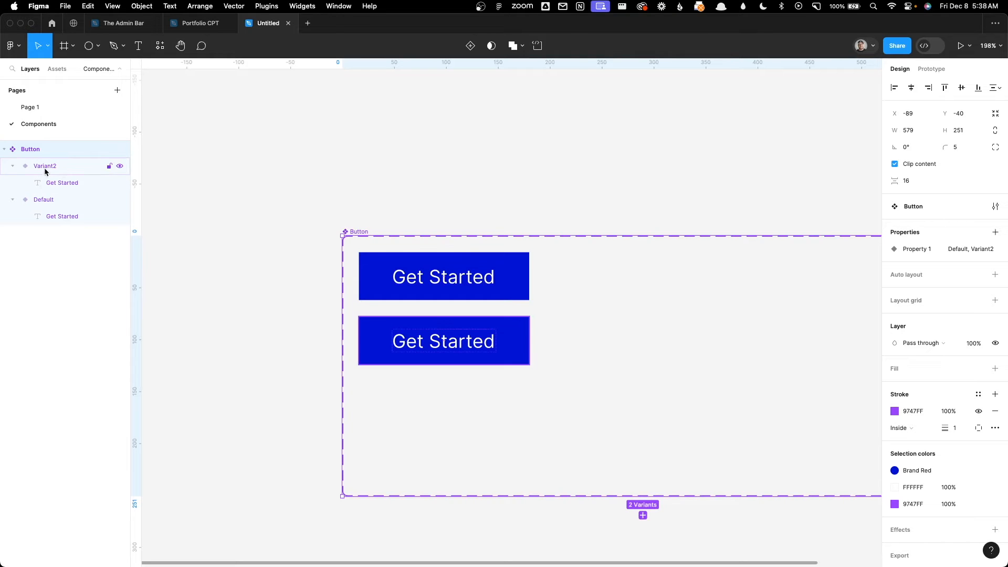
{"action": "left_click", "coordinate": [47, 204]}
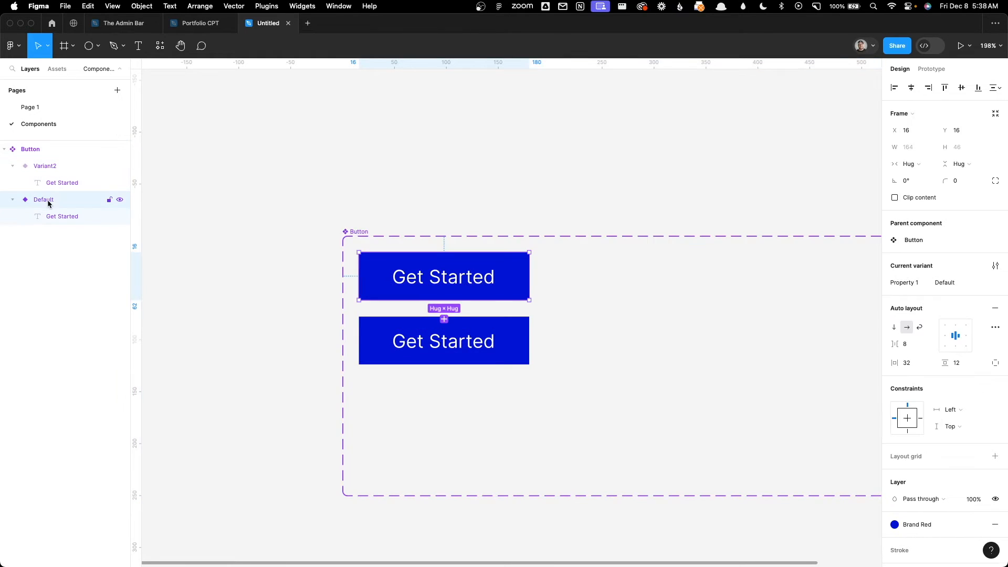
{"action": "double_click", "coordinate": [48, 204]}
{"action": "left_click", "coordinate": [47, 202]}
{"action": "left_click_drag", "start_coordinate": [61, 205], "coordinate": [12, 204]}
{"action": "left_click", "coordinate": [86, 201]}
{"action": "left_click", "coordinate": [96, 204]}
{"action": "type", "text": "Style="}
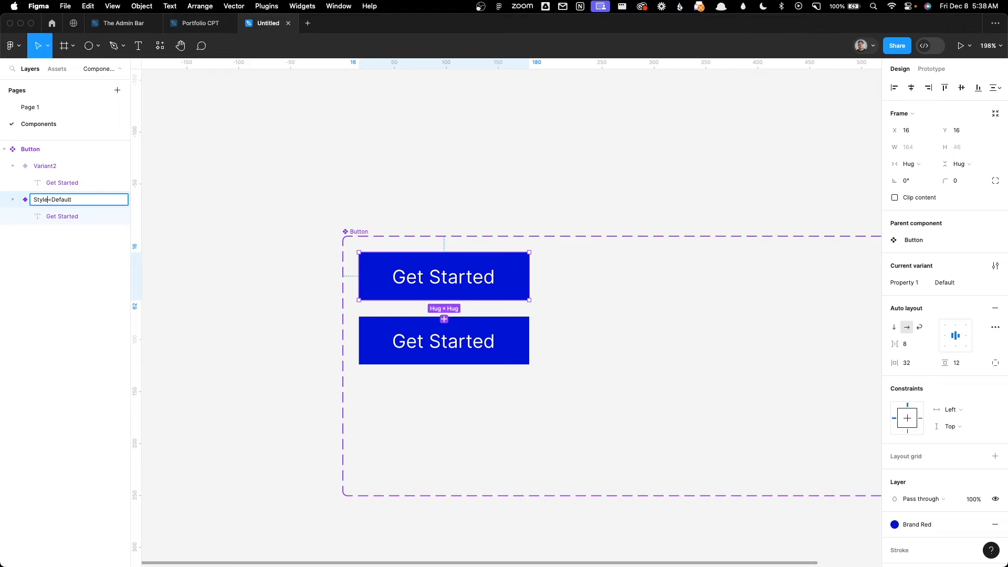
{"action": "left_click_drag", "start_coordinate": [51, 201], "coordinate": [72, 200]}
{"action": "type", "text": "Primary"}
{"action": "key", "text": "Return"}
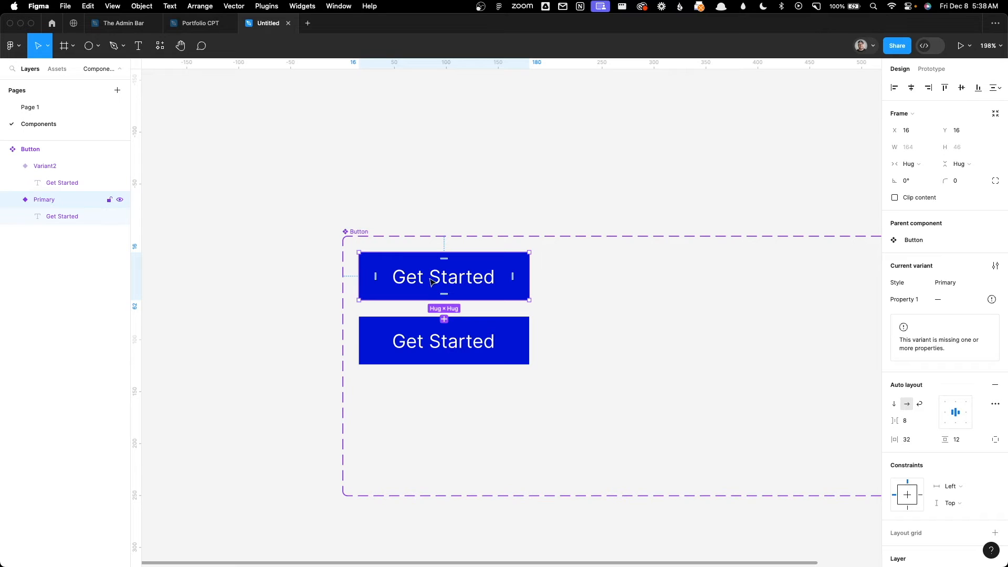
Step: Detach the second variant's fill from the Brand Red style and change it to a darker blue
{"action": "left_click", "coordinate": [515, 361]}
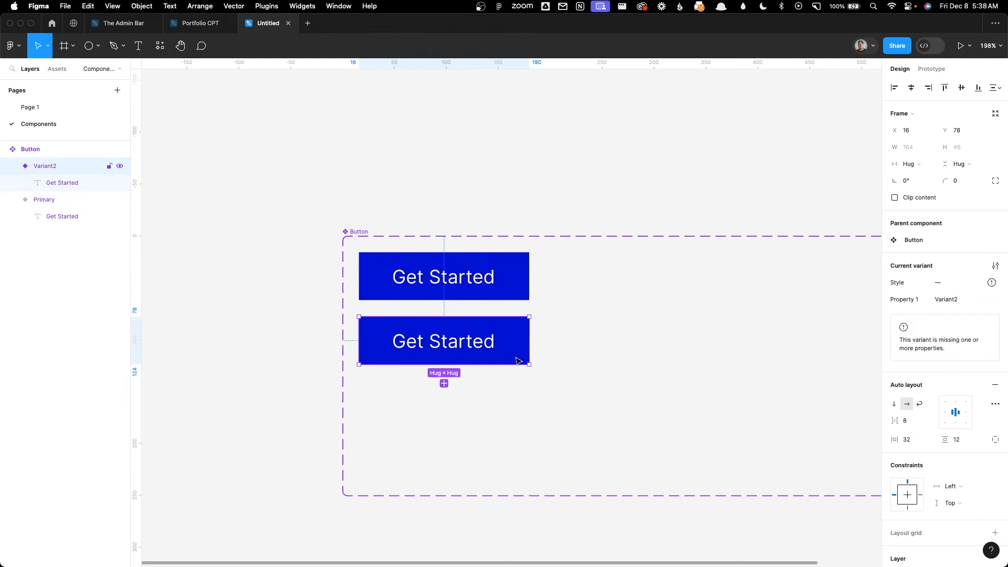
{"action": "scroll", "coordinate": [945, 337], "scroll_direction": "down", "scroll_amount": 5}
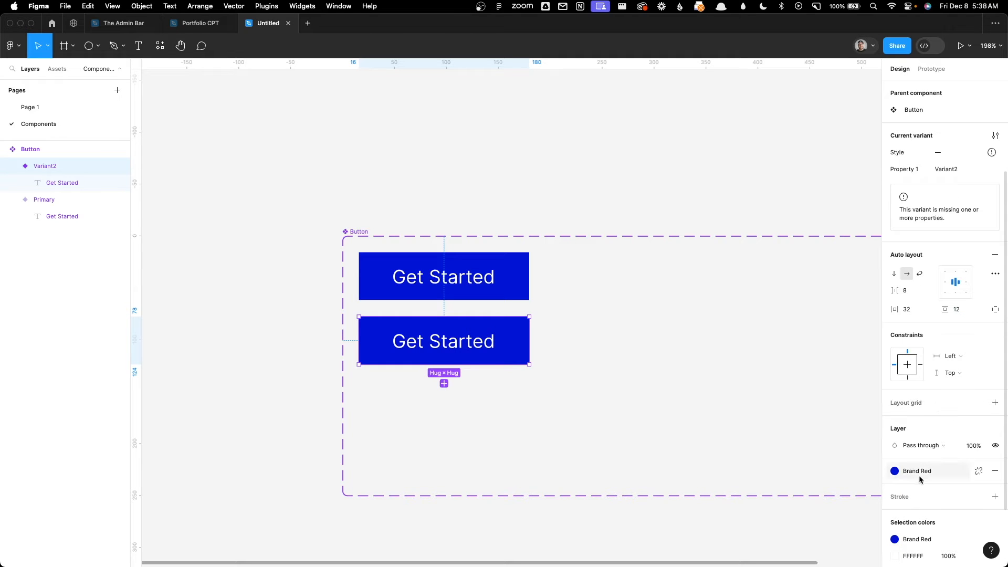
{"action": "left_click", "coordinate": [979, 471]}
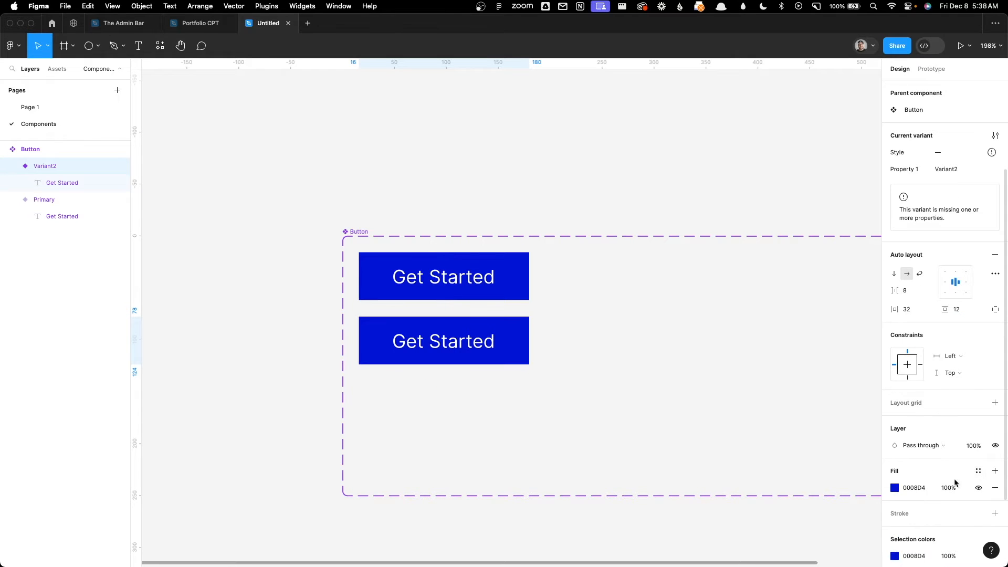
{"action": "left_click", "coordinate": [894, 487]}
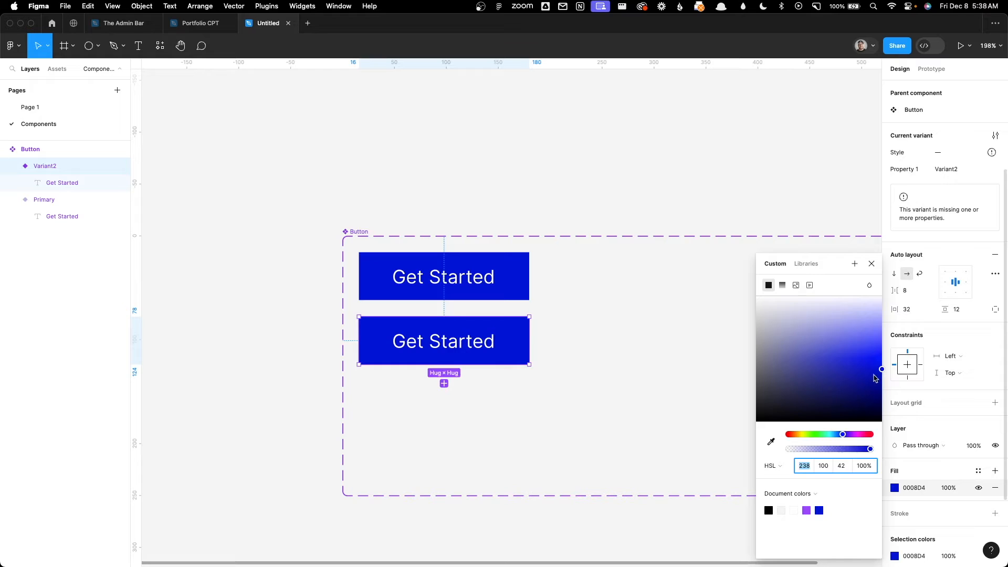
{"action": "left_click", "coordinate": [881, 379]}
{"action": "left_click_drag", "start_coordinate": [881, 384], "coordinate": [883, 388]}
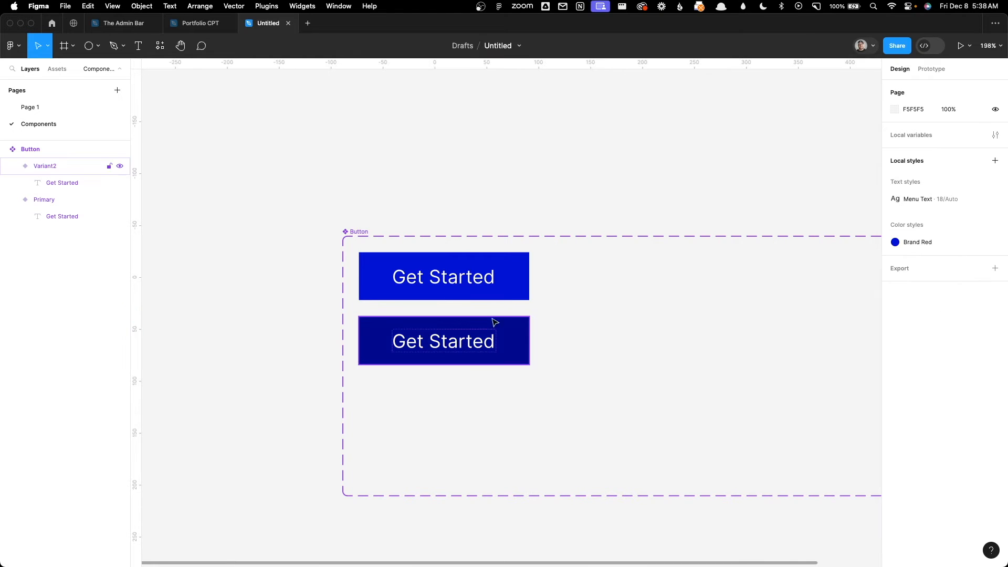
Step: Rename the dark blue second variant's layer to "Style=Primary-Hover"
{"action": "left_click", "coordinate": [505, 348]}
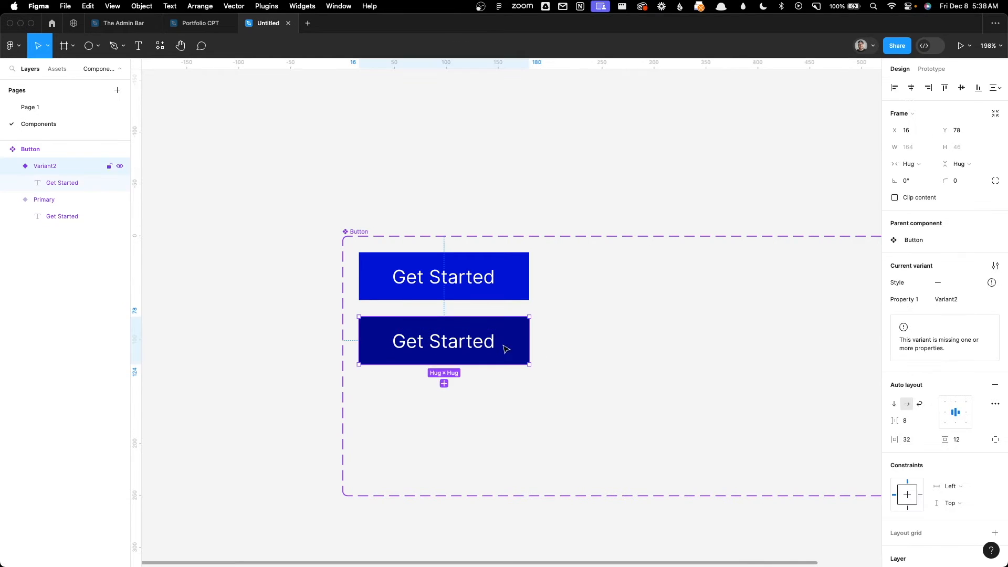
{"action": "double_click", "coordinate": [54, 166]}
{"action": "left_click_drag", "start_coordinate": [64, 167], "coordinate": [24, 168]}
{"action": "type", "text": "Style="}
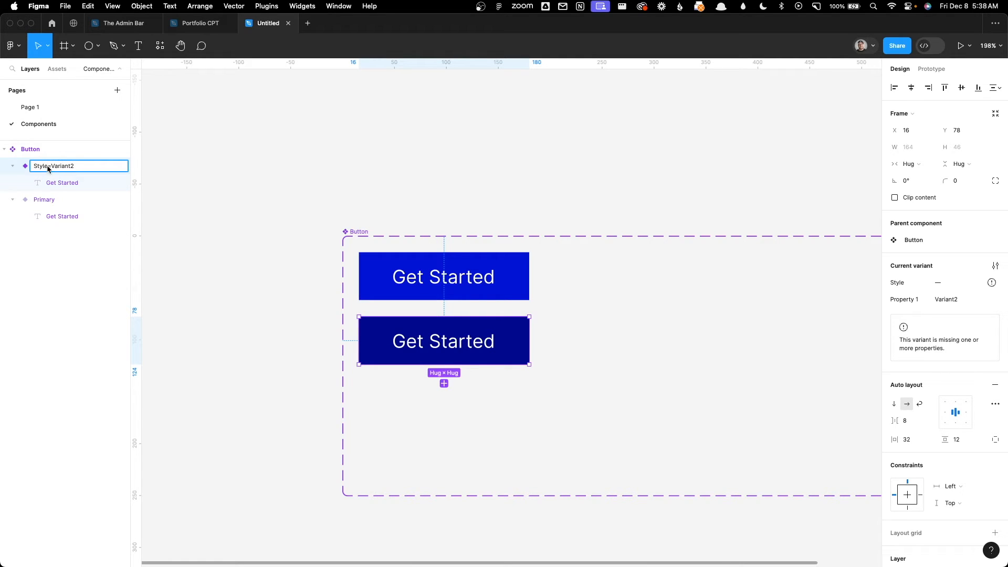
{"action": "left_click_drag", "start_coordinate": [53, 168], "coordinate": [119, 170]}
{"action": "type", "text": "Primary-Hover"}
{"action": "left_click", "coordinate": [357, 149]}
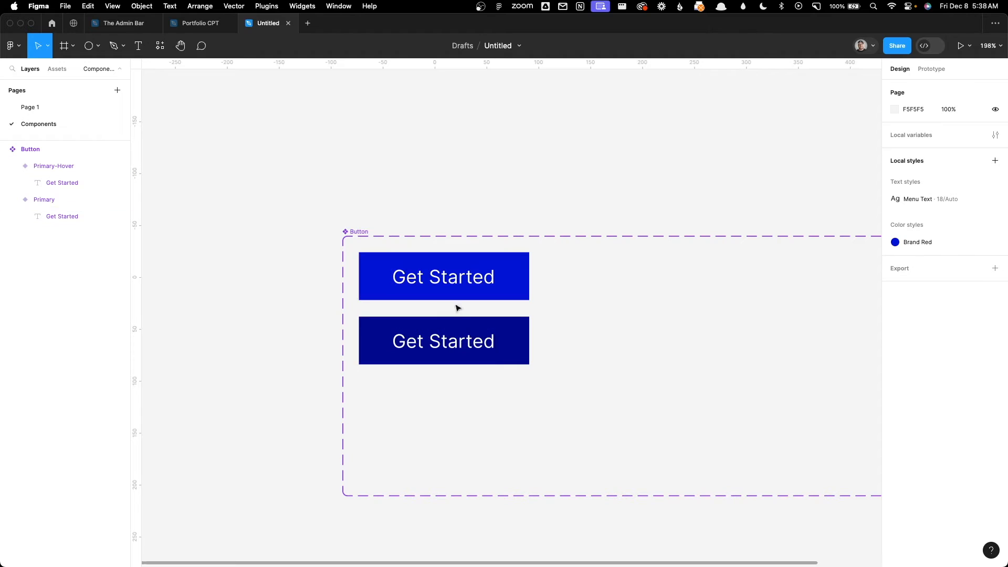
Step: Place a new Button instance from the local components on Page 1 at about X -595, Y 448
{"action": "left_click", "coordinate": [40, 106]}
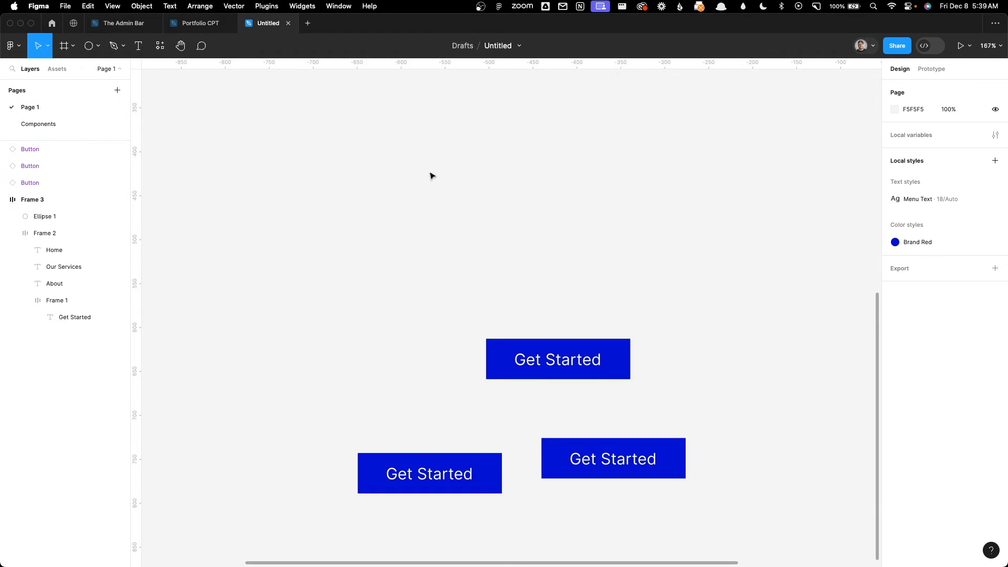
{"action": "left_click", "coordinate": [57, 69]}
{"action": "left_click_drag", "start_coordinate": [54, 159], "coordinate": [459, 211]}
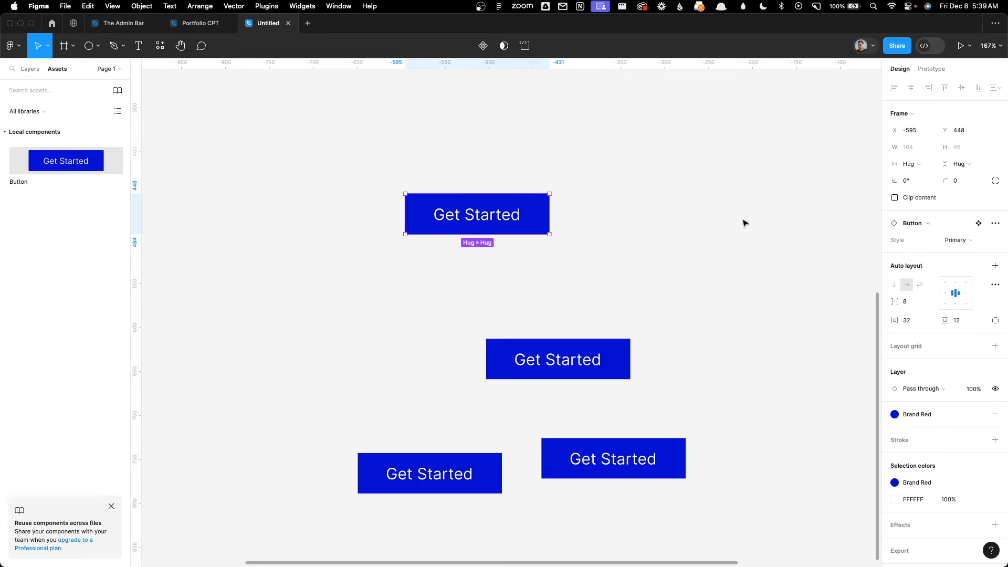
Step: Switch the new Button instance's Style property to Primary-Hover
{"action": "left_click", "coordinate": [925, 225]}
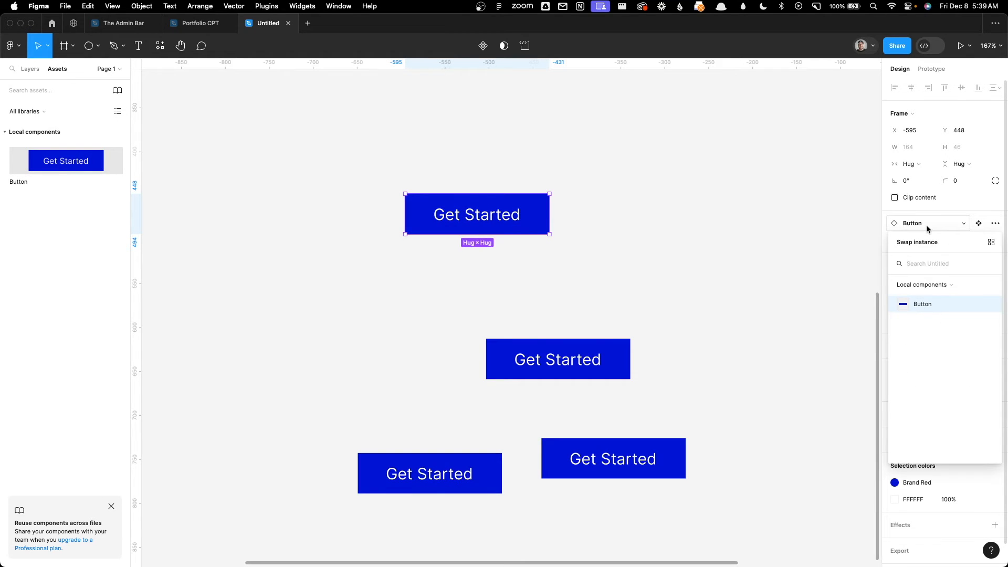
{"action": "left_click", "coordinate": [925, 224]}
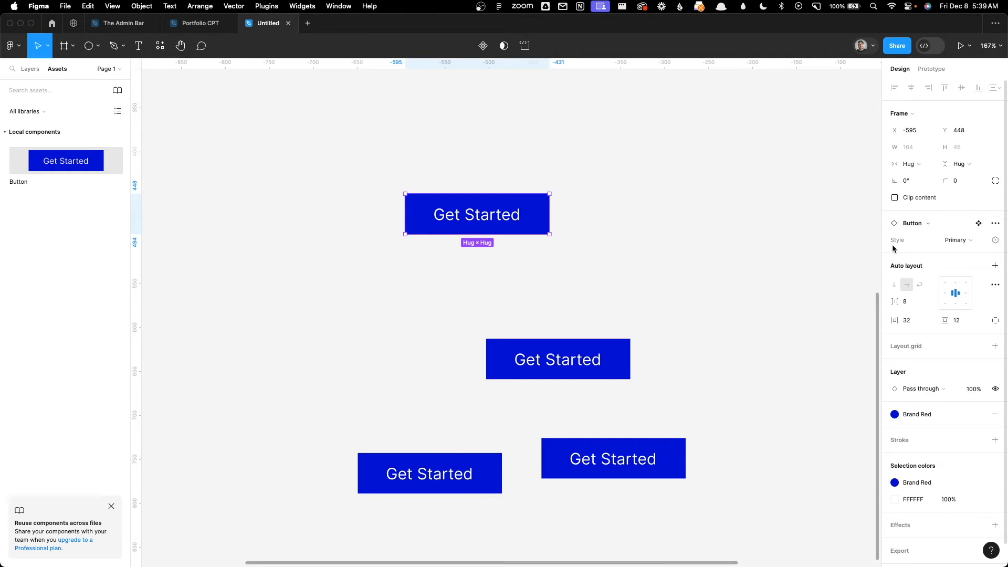
{"action": "left_click", "coordinate": [959, 241]}
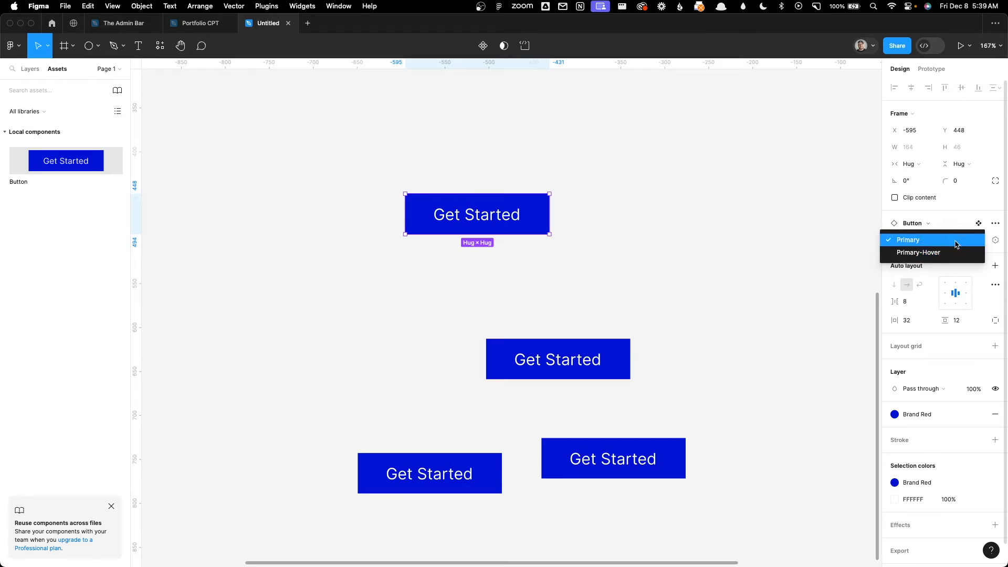
{"action": "left_click", "coordinate": [957, 252]}
{"action": "left_click", "coordinate": [955, 249]}
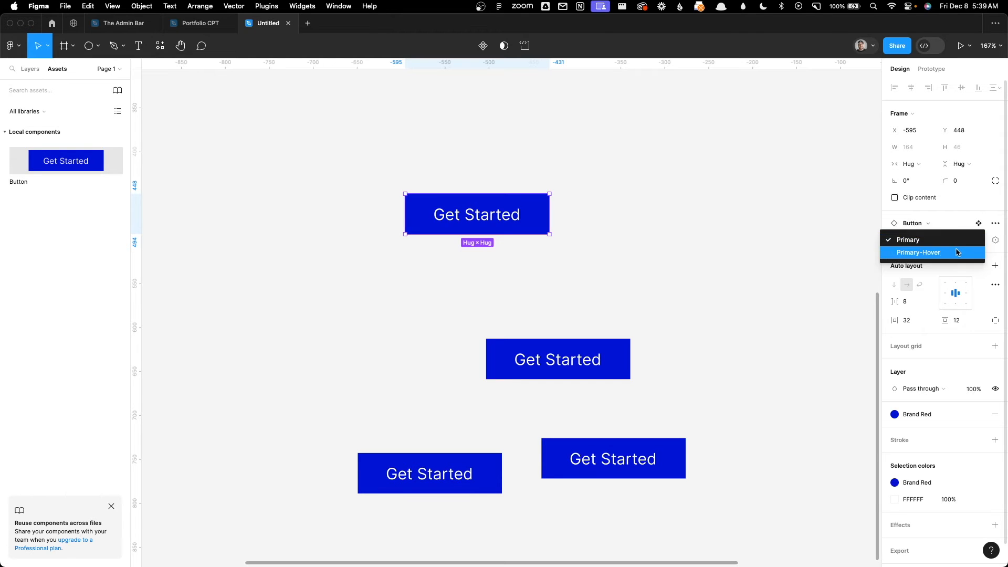
{"action": "left_click", "coordinate": [956, 251]}
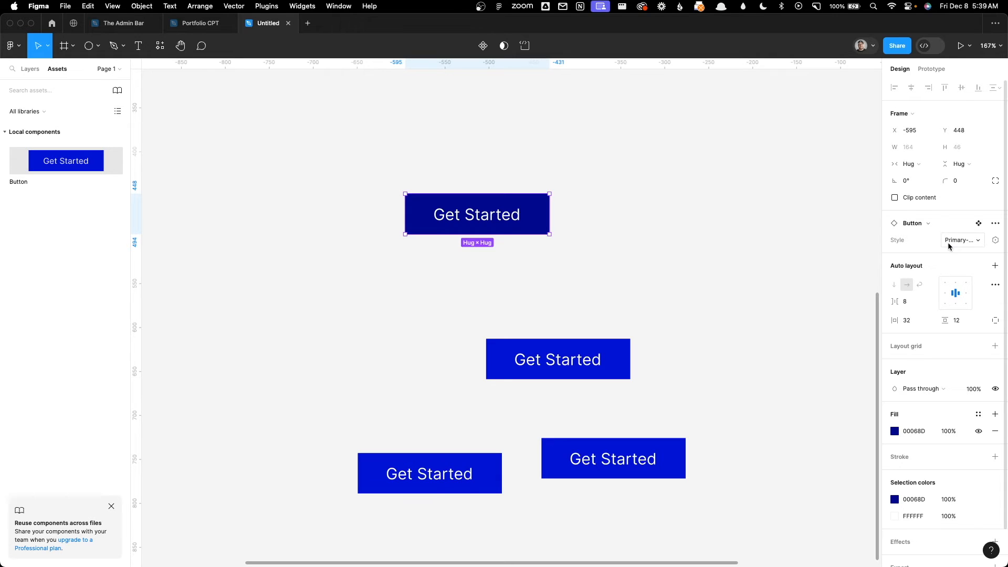
{"action": "left_click", "coordinate": [327, 145]}
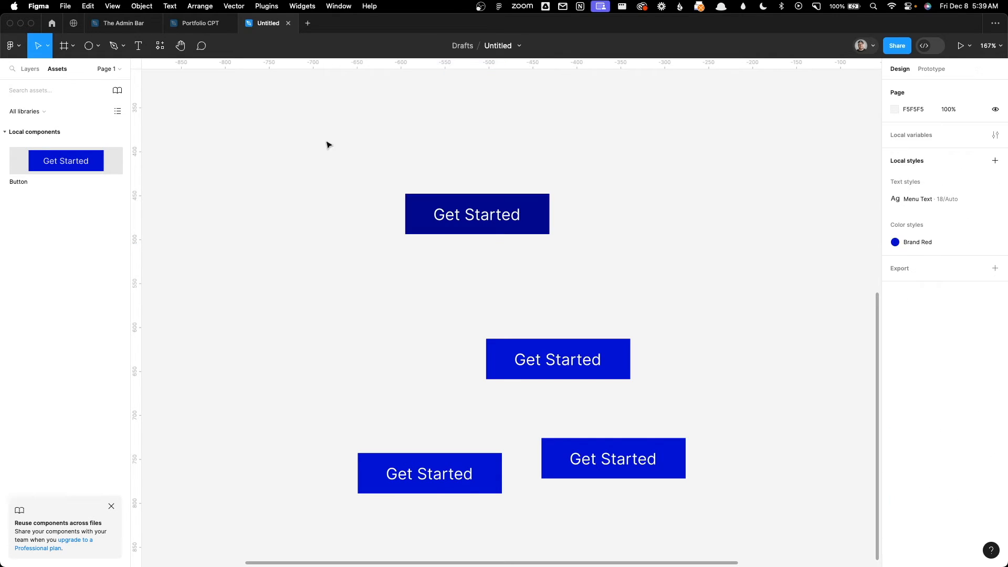
Step: On the Components page, add a variant based on Primary and place it beside Primary at X 211, Y 16
{"action": "left_click", "coordinate": [100, 73]}
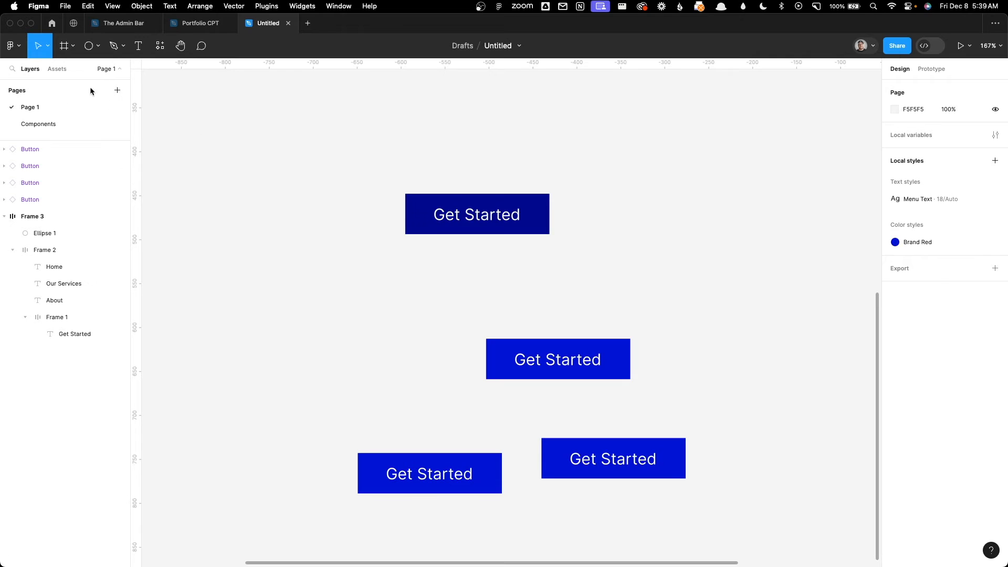
{"action": "left_click", "coordinate": [42, 124]}
{"action": "left_click", "coordinate": [488, 264]}
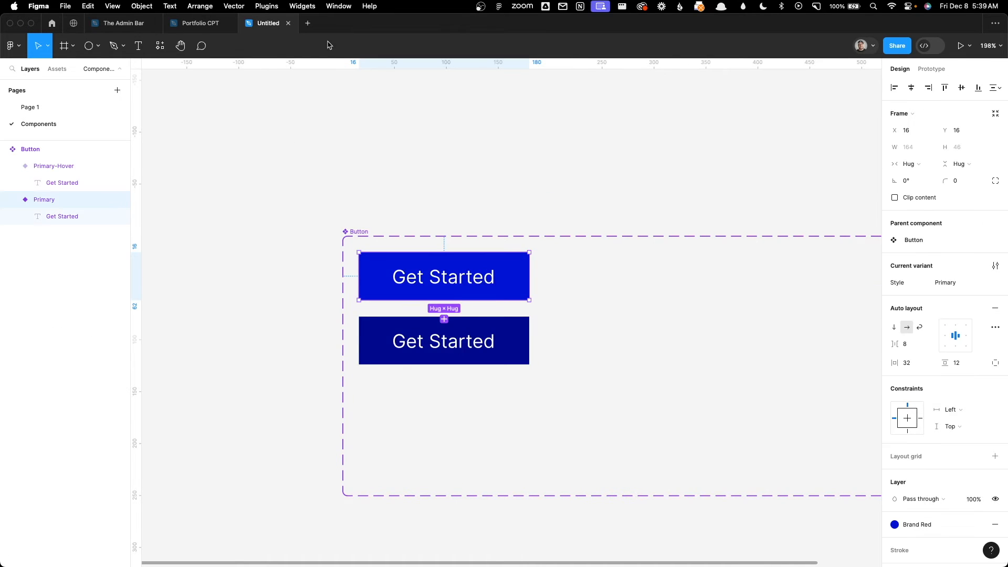
{"action": "left_click", "coordinate": [444, 319]}
{"action": "mouse_move", "coordinate": [416, 411]}
{"action": "left_mouse_down"}
{"action": "mouse_move", "coordinate": [590, 367]}
{"action": "mouse_move", "coordinate": [617, 283]}
{"action": "left_mouse_up"}
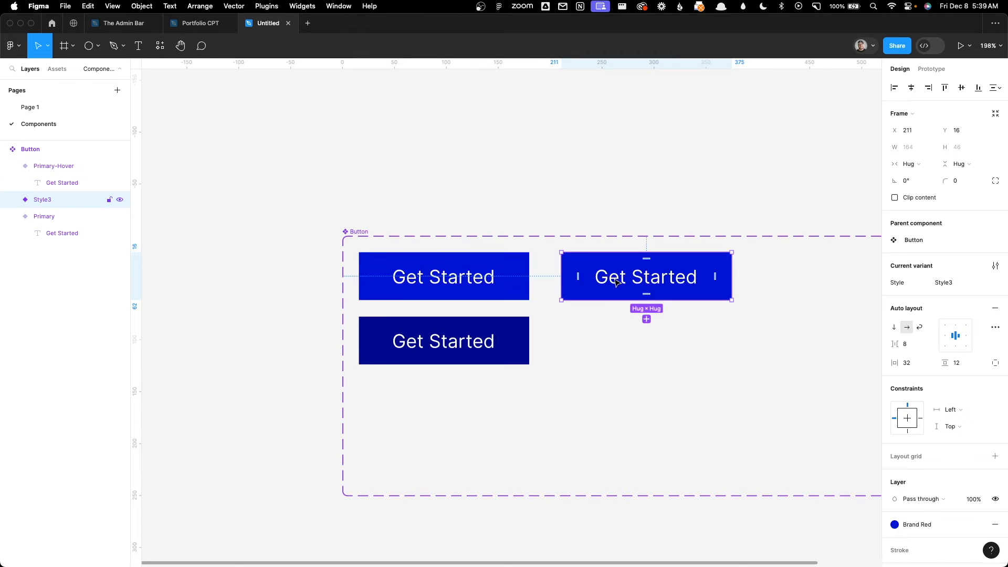
Step: Detach the new variant's fill from the Brand Red style and change it to light grey B5B5B6
{"action": "scroll", "coordinate": [940, 474], "scroll_direction": "down", "scroll_amount": 3}
{"action": "scroll", "coordinate": [940, 472], "scroll_direction": "down", "scroll_amount": 1}
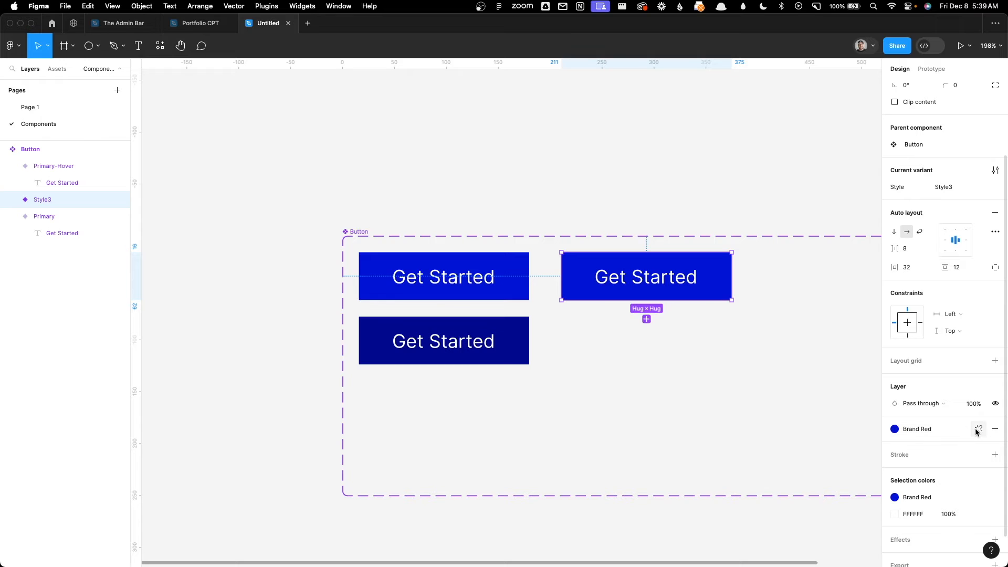
{"action": "left_click", "coordinate": [978, 429]}
{"action": "left_click", "coordinate": [895, 446]}
{"action": "left_click_drag", "start_coordinate": [803, 380], "coordinate": [756, 333]}
{"action": "key", "text": "Return"}
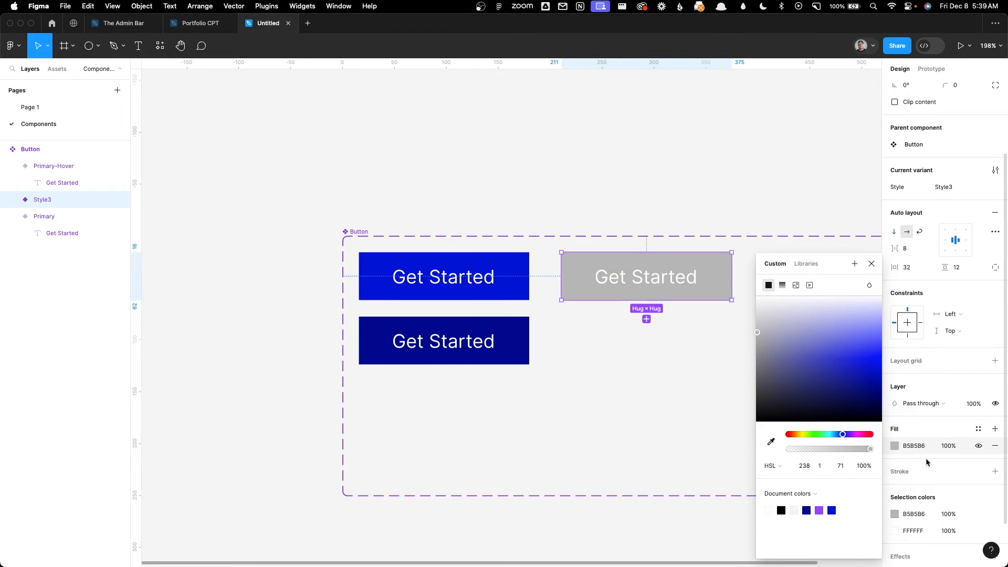
Step: Change the light grey variant's "Get Started" text colour from white to dark grey
{"action": "left_click", "coordinate": [898, 351]}
{"action": "left_click_drag", "start_coordinate": [790, 374], "coordinate": [749, 403]}
{"action": "left_click", "coordinate": [719, 403]}
Step: Rename the light grey variant's layer to "Style=Secondary"
{"action": "left_click", "coordinate": [579, 292]}
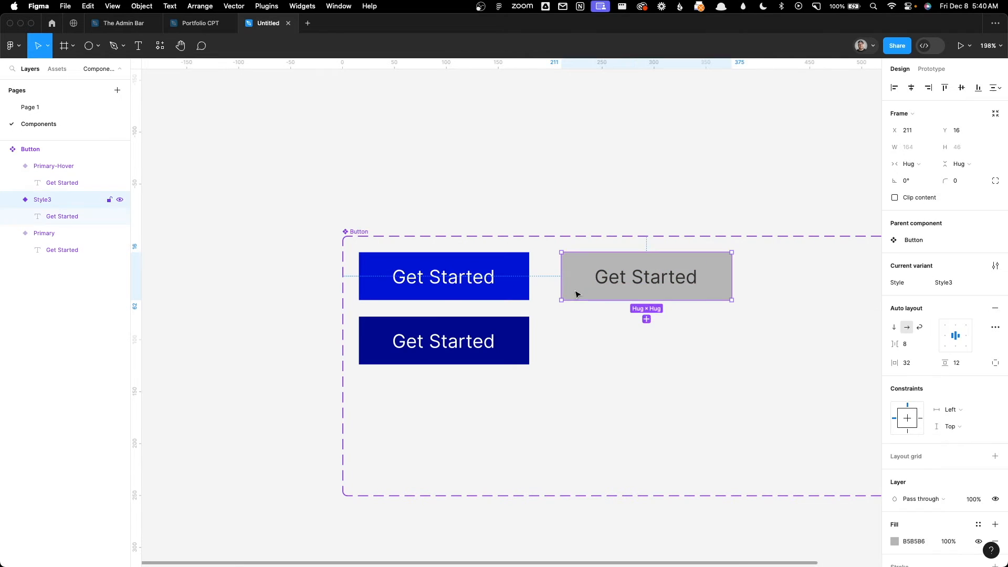
{"action": "double_click", "coordinate": [46, 202]}
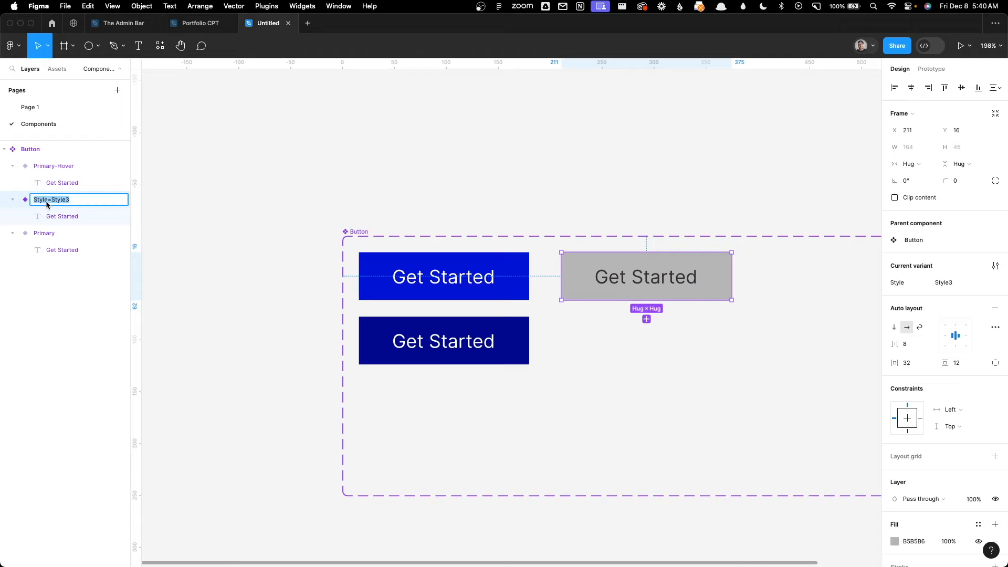
{"action": "left_click", "coordinate": [48, 203]}
{"action": "left_click_drag", "start_coordinate": [53, 204], "coordinate": [95, 203]}
{"action": "type", "text": "Secondary"}
{"action": "key", "text": "Return"}
{"action": "left_click", "coordinate": [668, 153]}
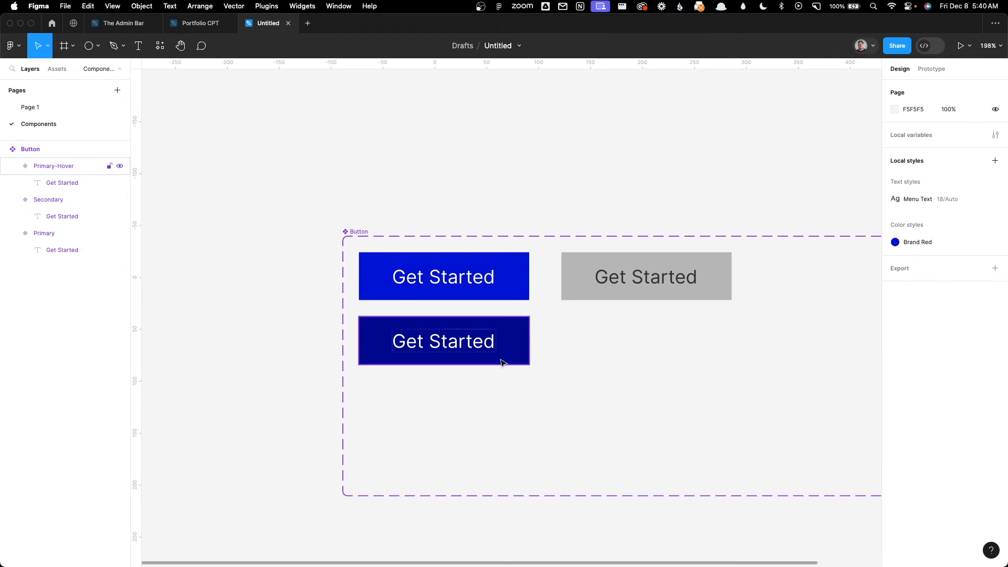
Step: Add another variant based on Secondary and place it directly below it at X 211, Y 78
{"action": "left_click", "coordinate": [624, 276]}
{"action": "left_click", "coordinate": [654, 327]}
{"action": "left_click_drag", "start_coordinate": [633, 294], "coordinate": [624, 350]}
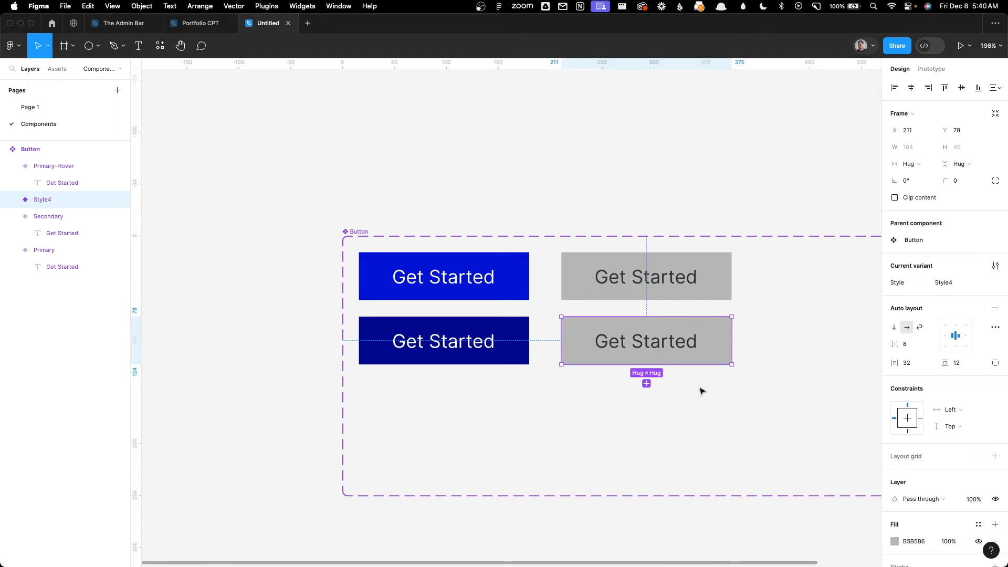
Step: Darken the fill of the variant below Secondary to grey 959596
{"action": "scroll", "coordinate": [912, 435], "scroll_direction": "down", "scroll_amount": 2}
{"action": "left_click", "coordinate": [895, 500]}
{"action": "left_click_drag", "start_coordinate": [776, 348], "coordinate": [756, 348]}
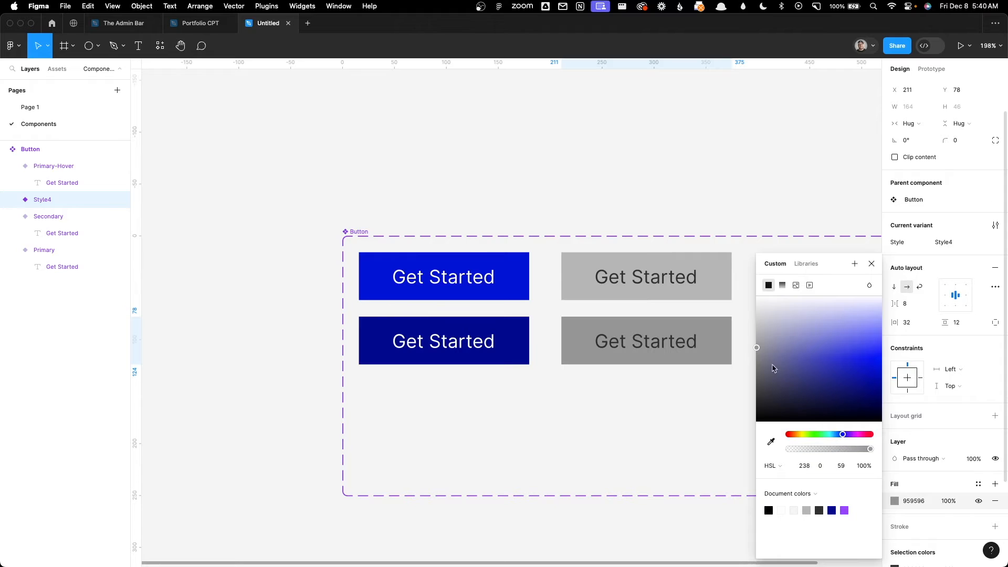
{"action": "left_click", "coordinate": [716, 430]}
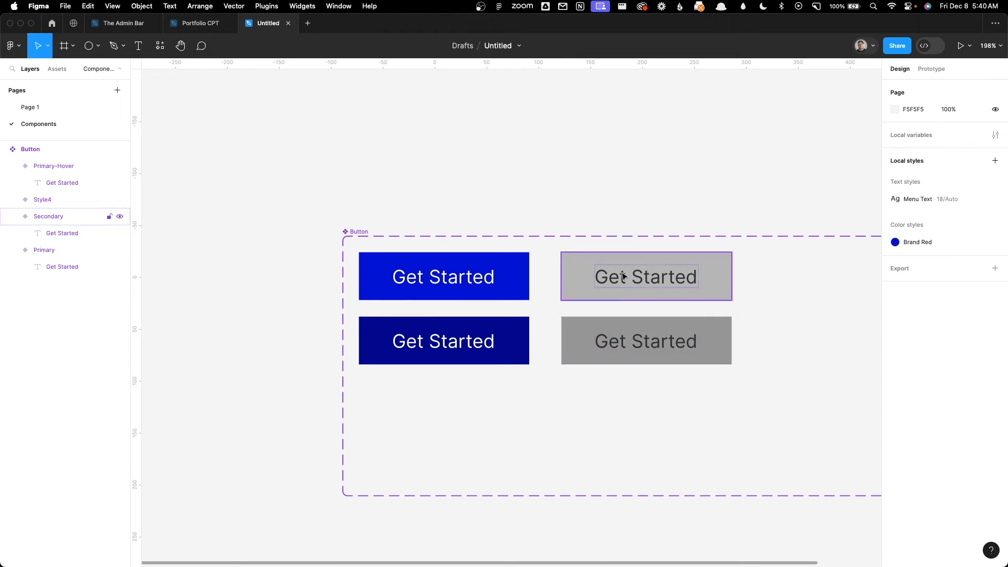
Step: Rename the darker grey variant's layer to "Style=Secondary-Hover"
{"action": "left_click", "coordinate": [611, 354]}
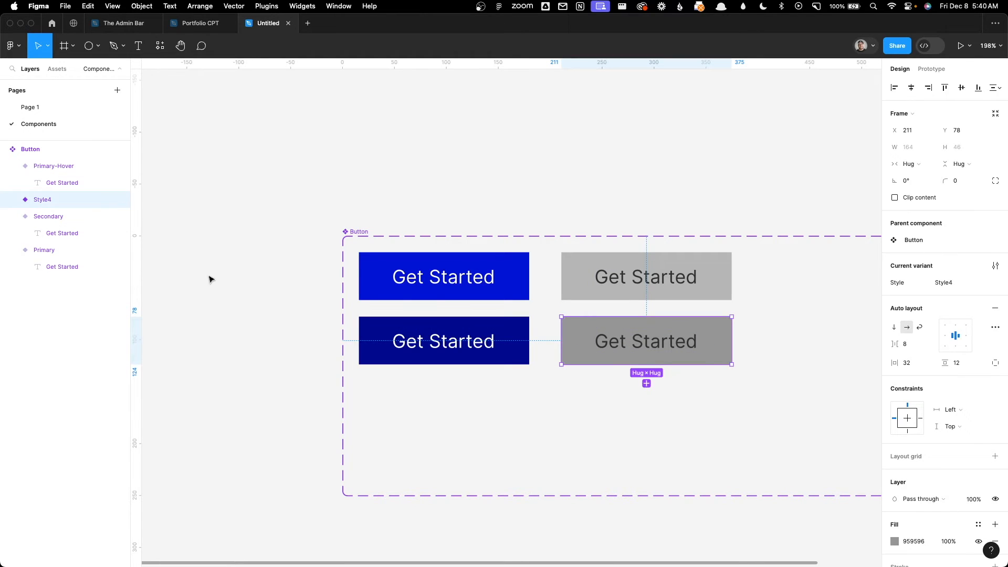
{"action": "double_click", "coordinate": [37, 200]}
{"action": "left_click", "coordinate": [40, 201]}
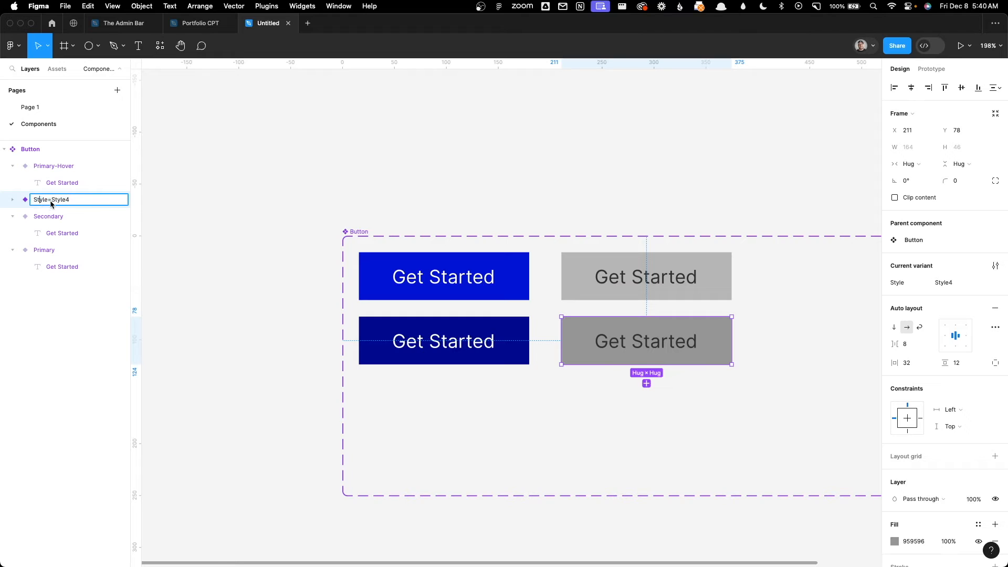
{"action": "double_click", "coordinate": [57, 202]}
{"action": "type", "text": "Se"}
{"action": "key", "text": "Return"}
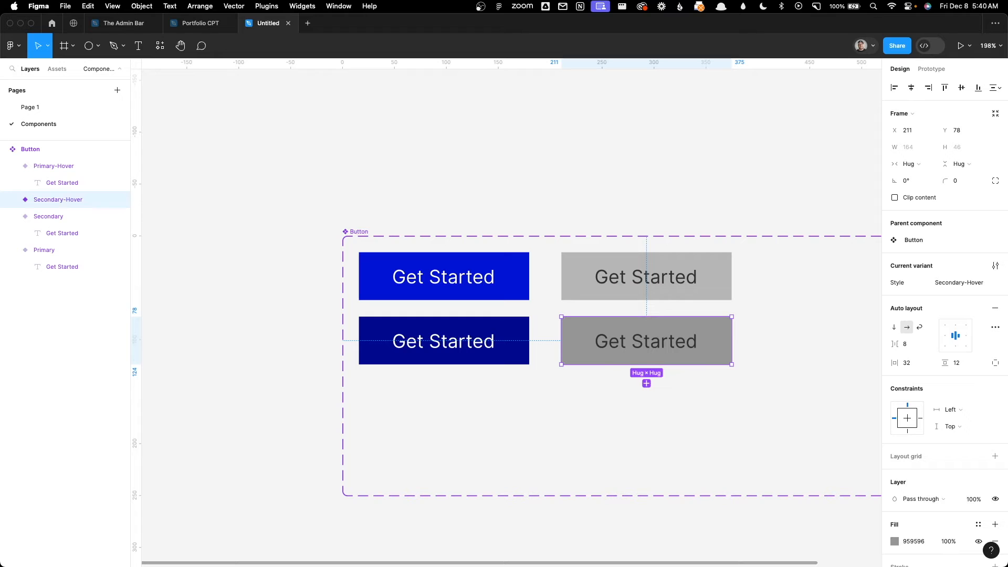
{"action": "left_click", "coordinate": [305, 189]}
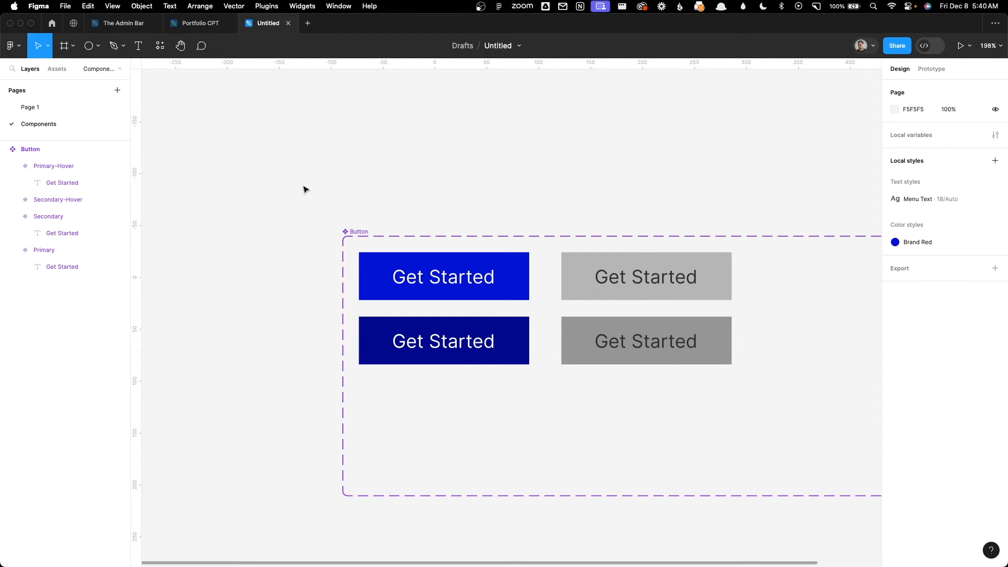
Step: Place another Button instance on Page 1 at about X -764, Y 560 and view its available Style options
{"action": "left_click", "coordinate": [39, 106]}
{"action": "left_click", "coordinate": [57, 69]}
{"action": "left_click_drag", "start_coordinate": [62, 161], "coordinate": [278, 307]}
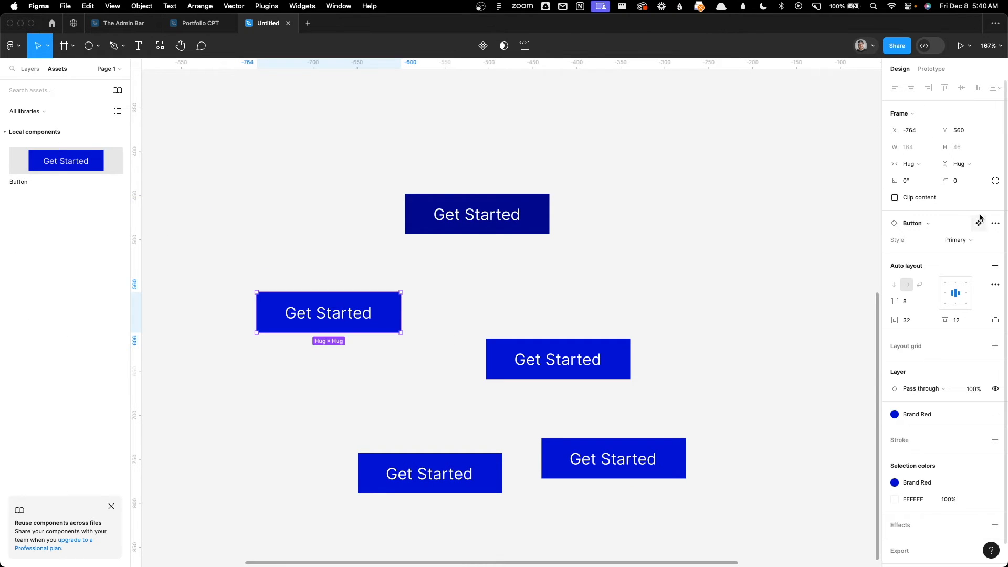
{"action": "left_click", "coordinate": [962, 241]}
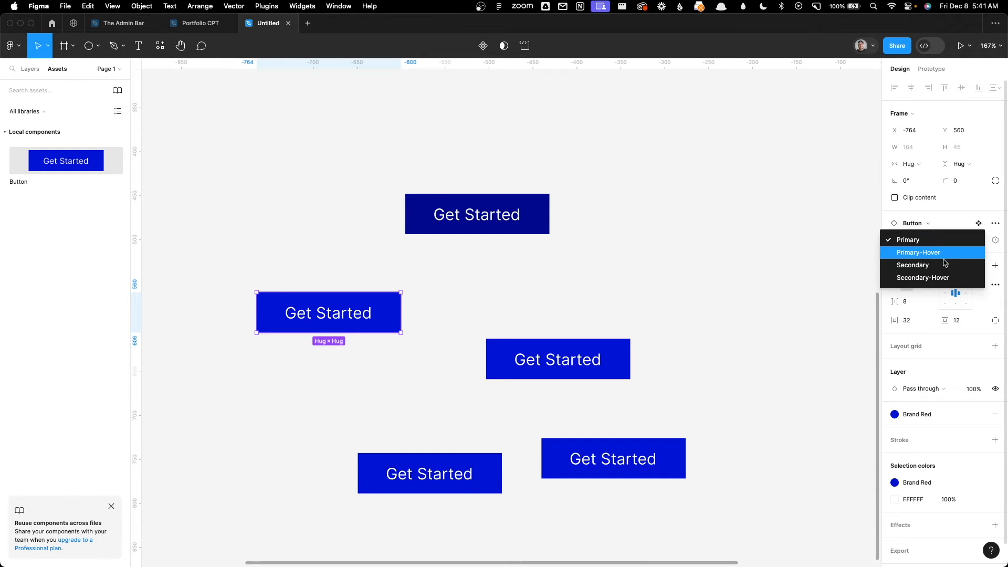
{"action": "left_click", "coordinate": [721, 259]}
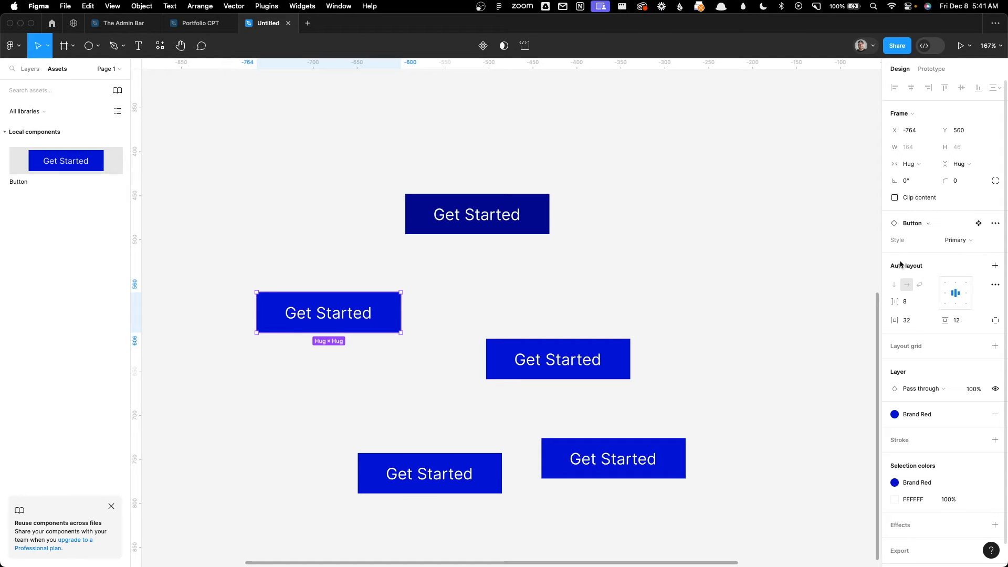
{"action": "left_click", "coordinate": [843, 236]}
Step: On the Components page, create a prototype connection from the Primary variant to the Primary-Hover variant
{"action": "left_click", "coordinate": [105, 69]}
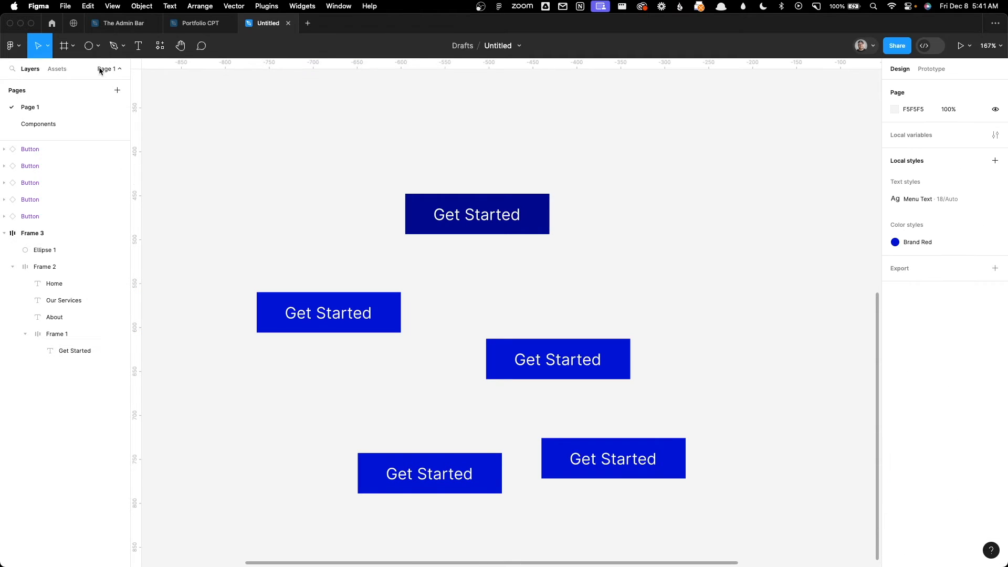
{"action": "left_click", "coordinate": [100, 125]}
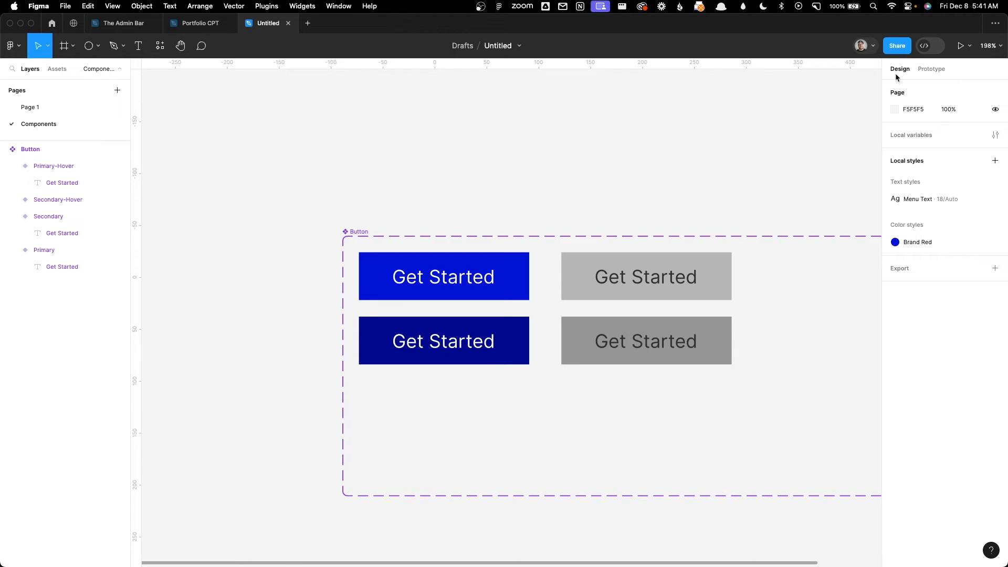
{"action": "left_click", "coordinate": [924, 71]}
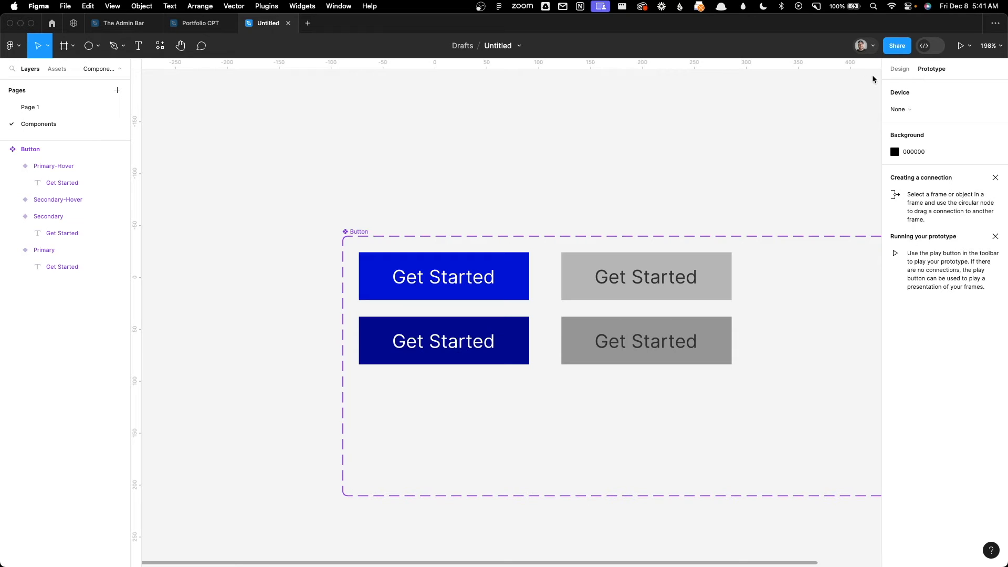
{"action": "left_click", "coordinate": [503, 266]}
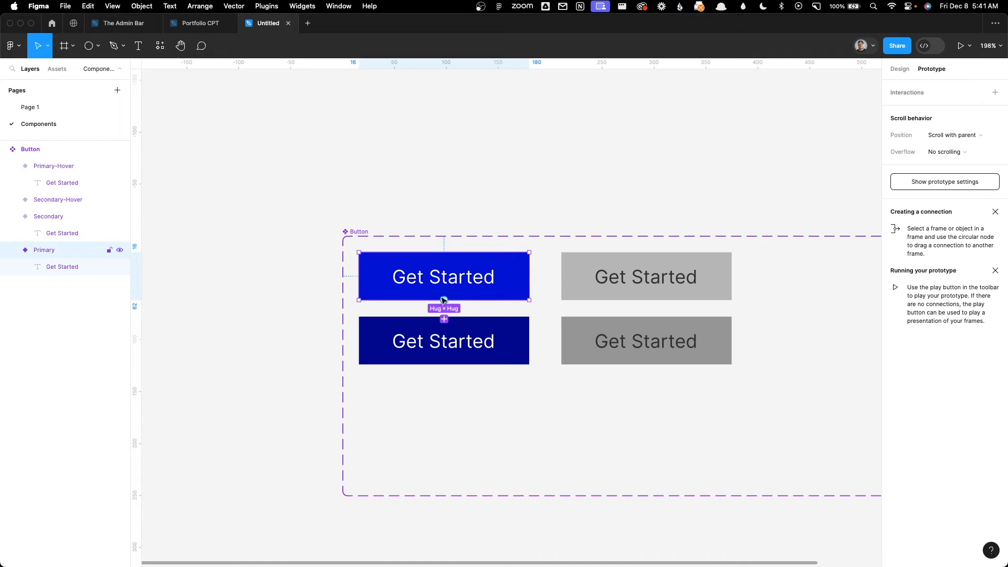
{"action": "left_click_drag", "start_coordinate": [448, 304], "coordinate": [441, 327]}
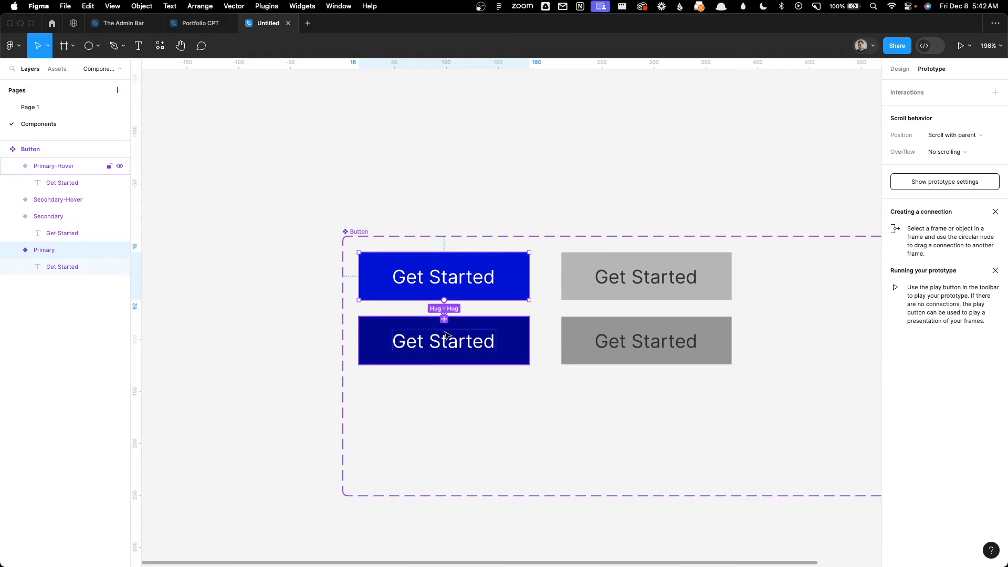
{"action": "left_click_drag", "start_coordinate": [445, 335], "coordinate": [445, 335]}
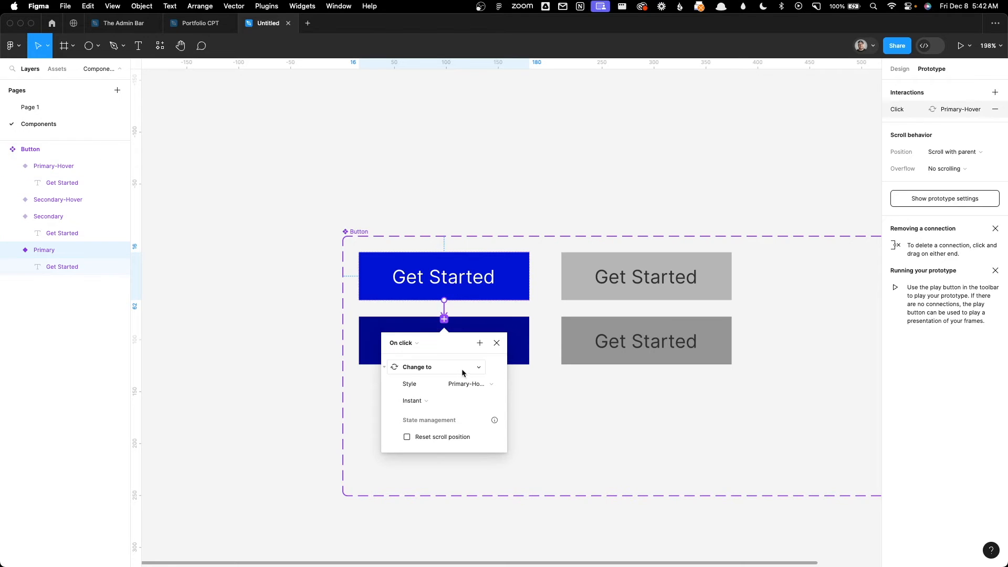
Step: Set the Primary-to-Primary-Hover interaction to trigger While hovering, with a 250 ms Smart animate transition
{"action": "left_click", "coordinate": [418, 347]}
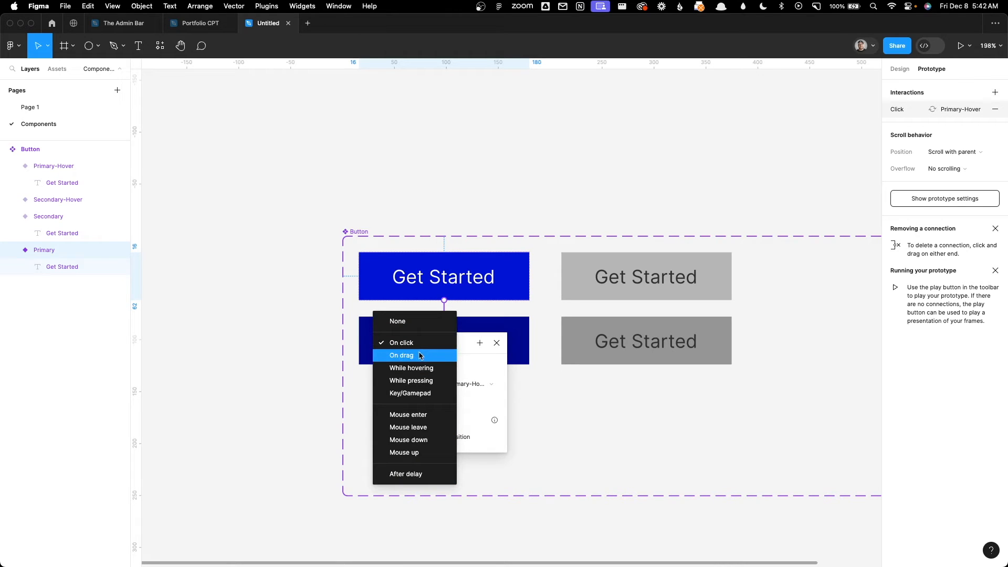
{"action": "left_click", "coordinate": [423, 370]}
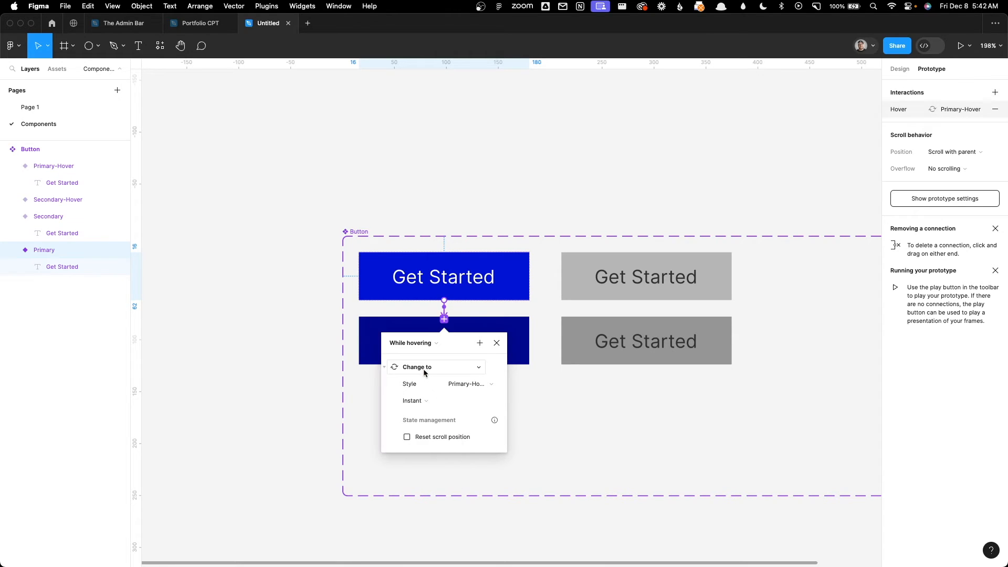
{"action": "left_click", "coordinate": [492, 385]}
{"action": "left_click", "coordinate": [464, 385]}
{"action": "left_click", "coordinate": [423, 404]}
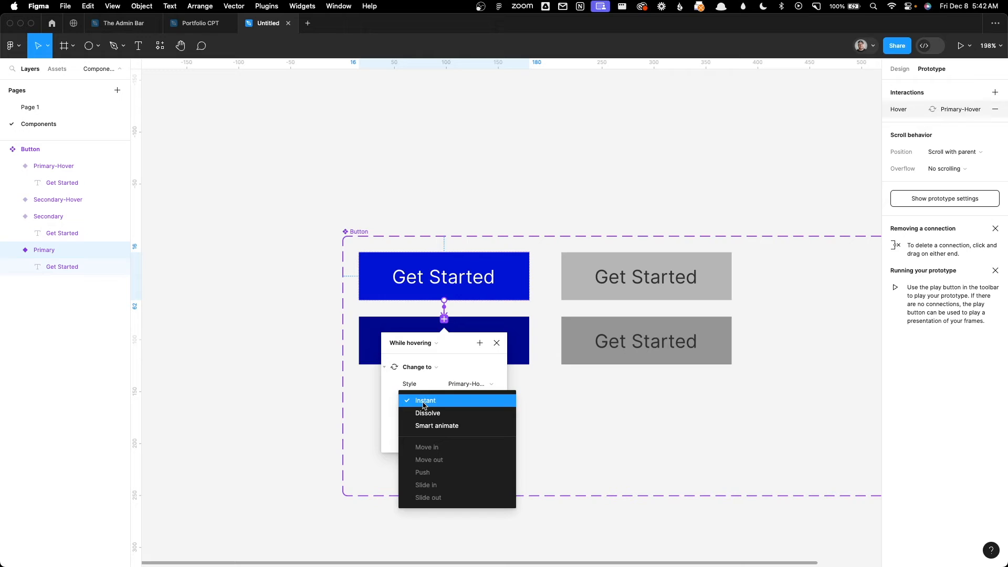
{"action": "left_click", "coordinate": [423, 426]}
{"action": "left_click", "coordinate": [459, 418]}
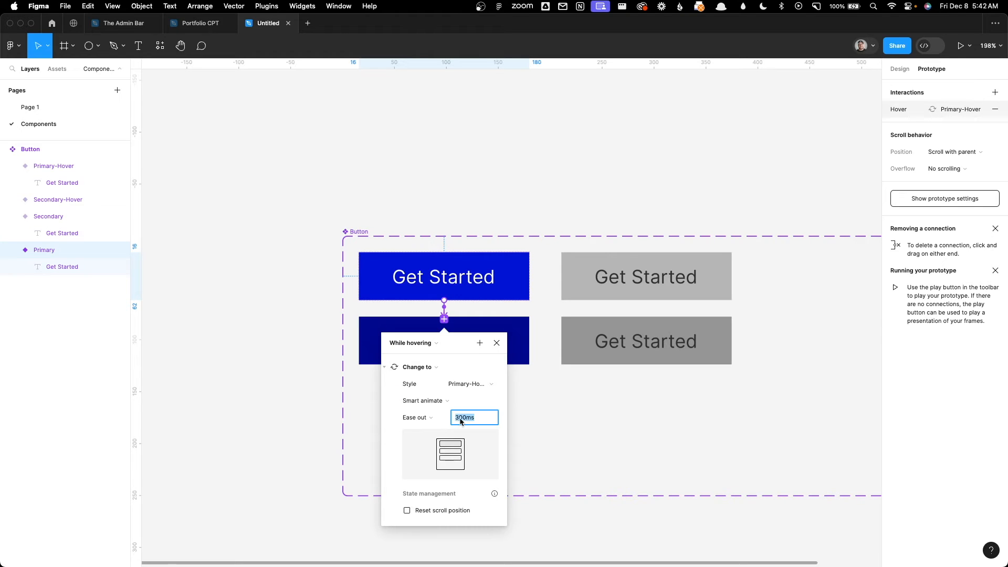
{"action": "left_click", "coordinate": [463, 419]}
{"action": "left_click_drag", "start_coordinate": [464, 418], "coordinate": [438, 412]}
{"action": "left_click", "coordinate": [567, 387]}
Step: Create a prototype connection from the Secondary variant to the Secondary-Hover variant, with Smart animate over 250 ms
{"action": "left_click", "coordinate": [622, 296]}
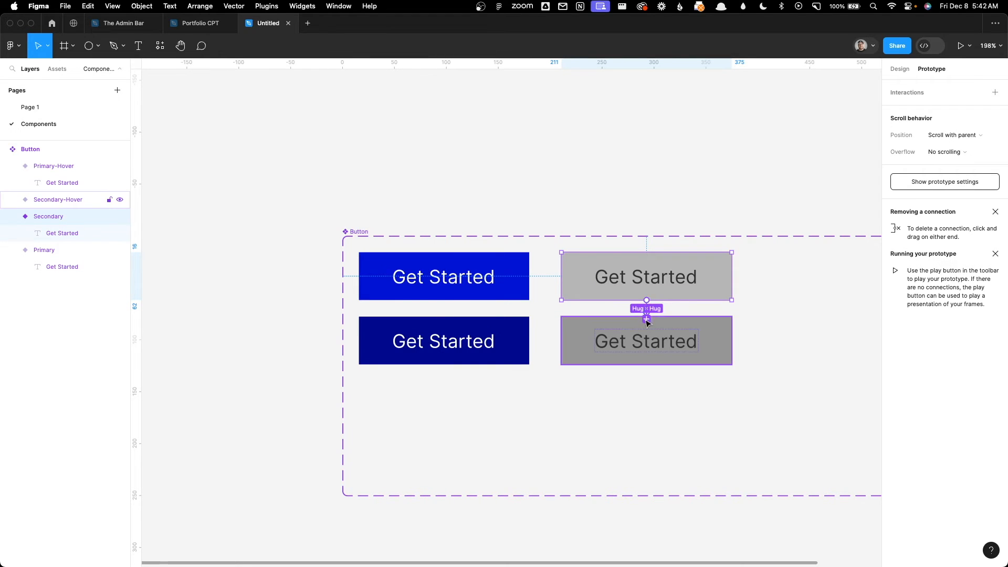
{"action": "left_click_drag", "start_coordinate": [648, 324], "coordinate": [649, 326]}
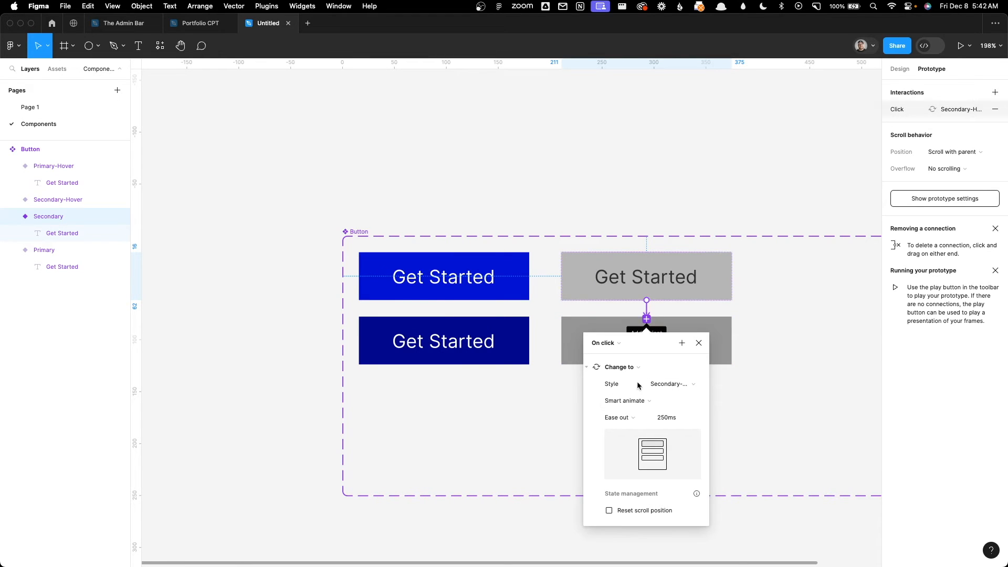
{"action": "left_click", "coordinate": [677, 387]}
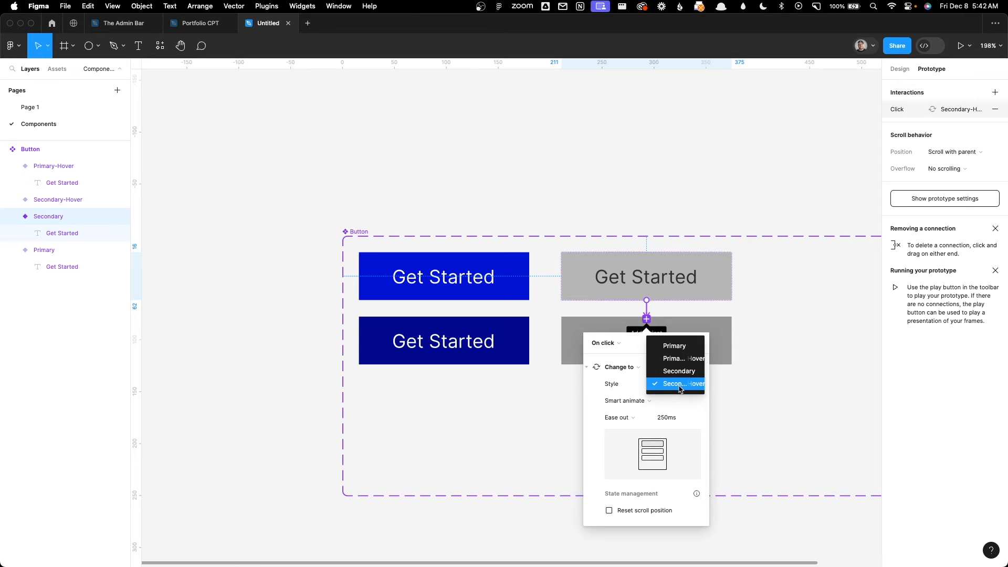
{"action": "left_click", "coordinate": [678, 385]}
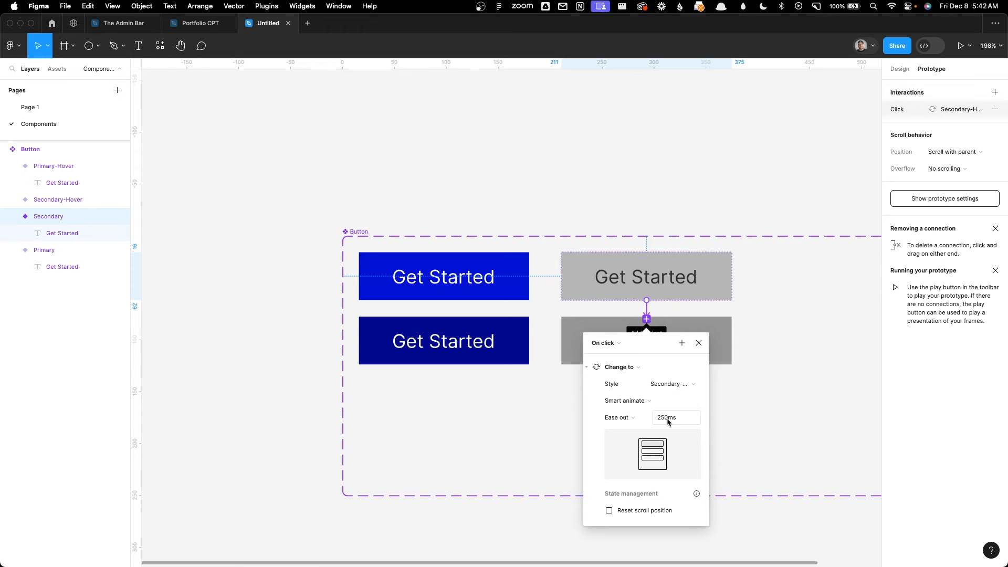
{"action": "left_click", "coordinate": [789, 427]}
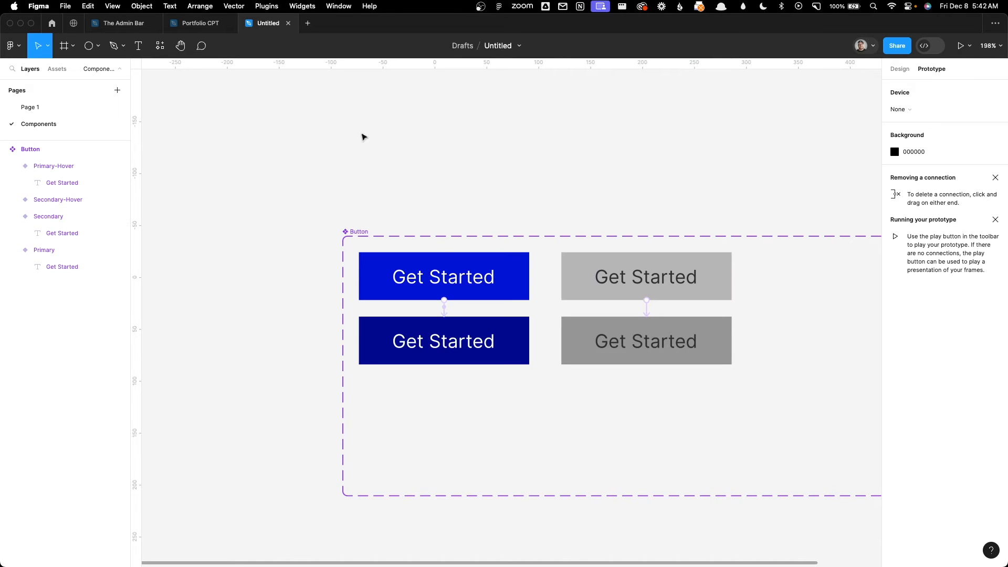
Step: On Page 1, replace the loose Button instances with a new one at about X -675, Y 463 and another at X -470
{"action": "left_click", "coordinate": [52, 109]}
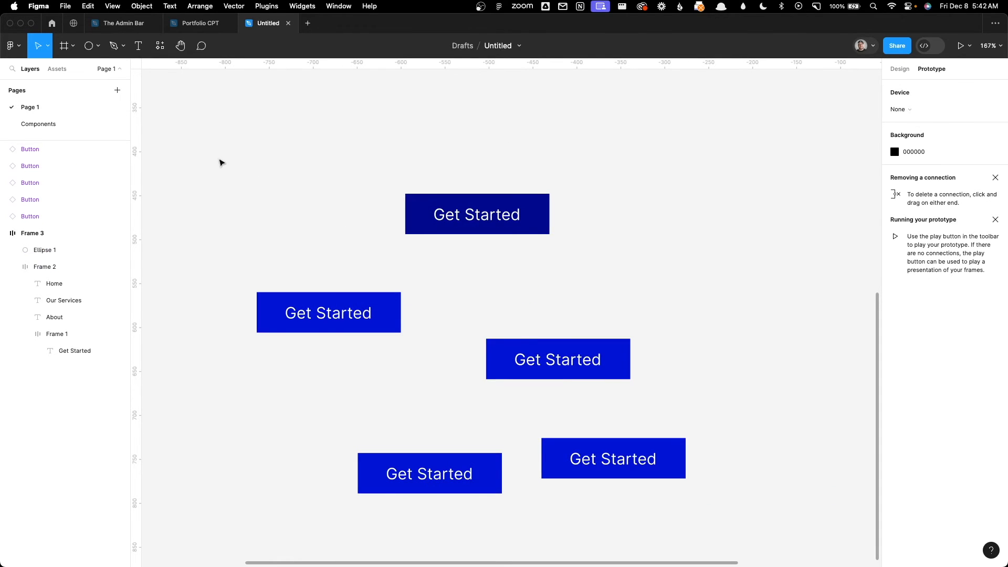
{"action": "left_click_drag", "start_coordinate": [219, 160], "coordinate": [710, 508]}
{"action": "left_click_drag", "start_coordinate": [60, 164], "coordinate": [362, 221]}
{"action": "left_click", "coordinate": [57, 69]}
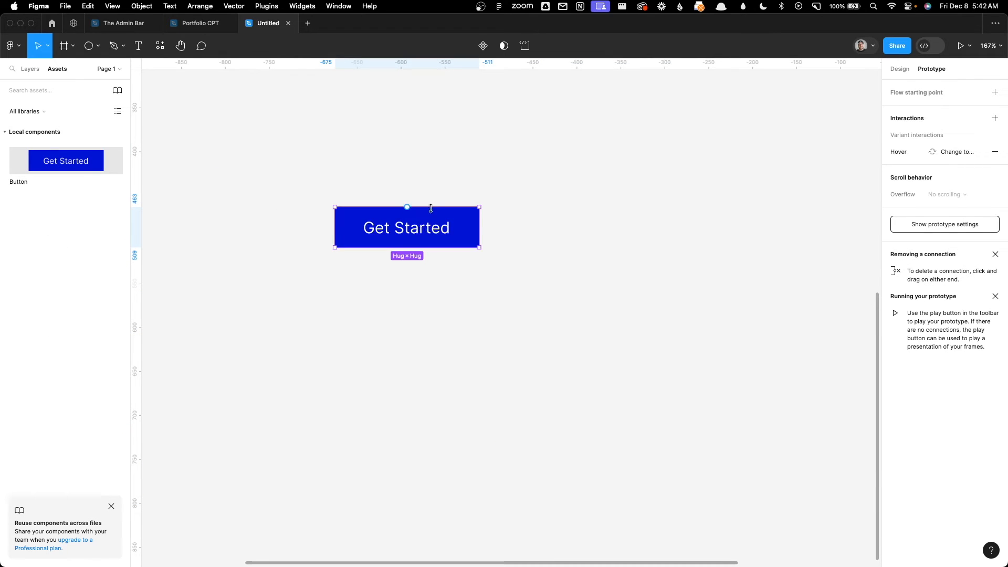
{"action": "left_click_drag", "start_coordinate": [431, 221], "coordinate": [616, 237]}
{"action": "left_click", "coordinate": [713, 182]}
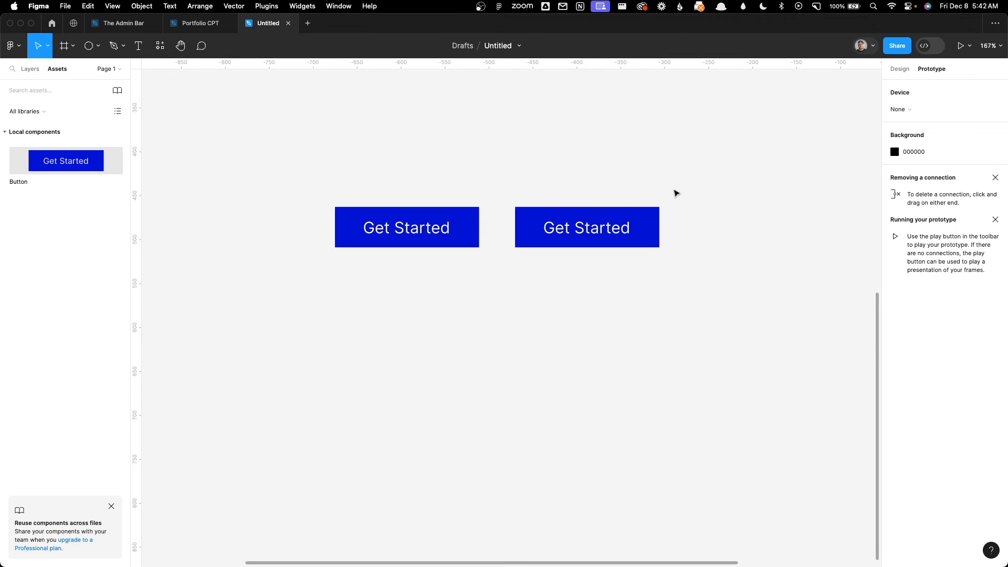
Step: Change the Style of the second Button instance, at X -470, to Secondary
{"action": "left_click", "coordinate": [900, 69]}
{"action": "left_click", "coordinate": [632, 222]}
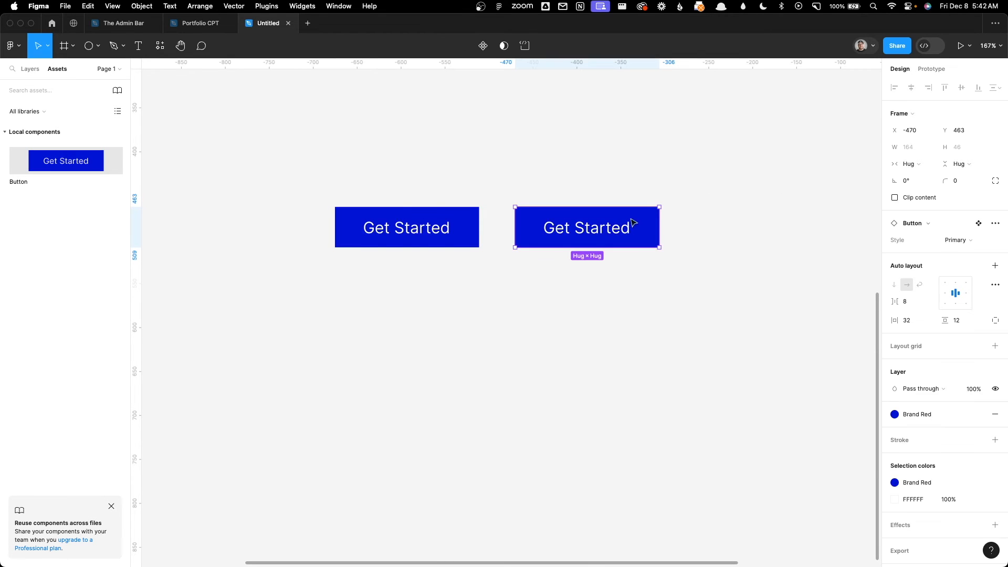
{"action": "left_click", "coordinate": [955, 240]}
{"action": "left_click", "coordinate": [940, 264]}
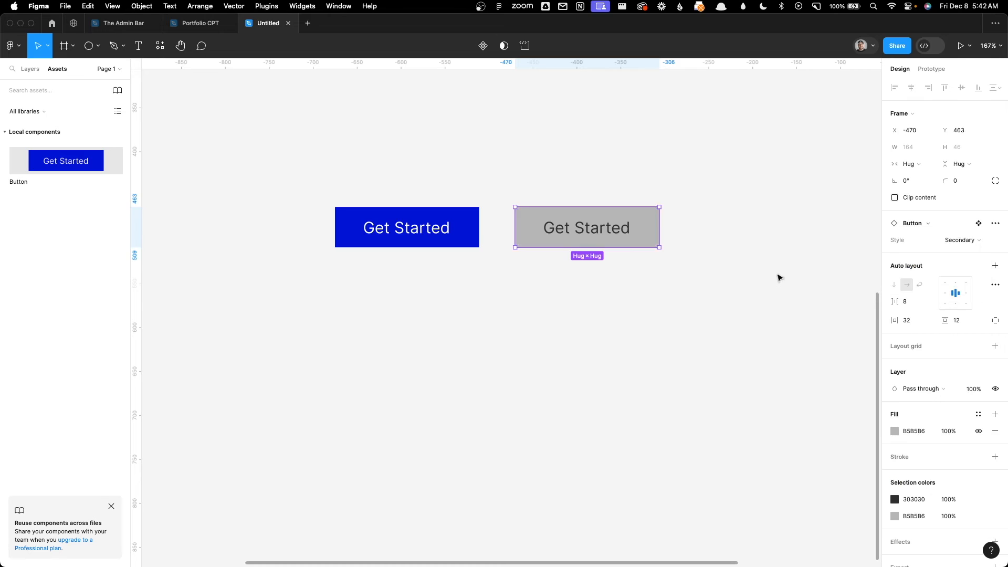
{"action": "left_click", "coordinate": [784, 297]}
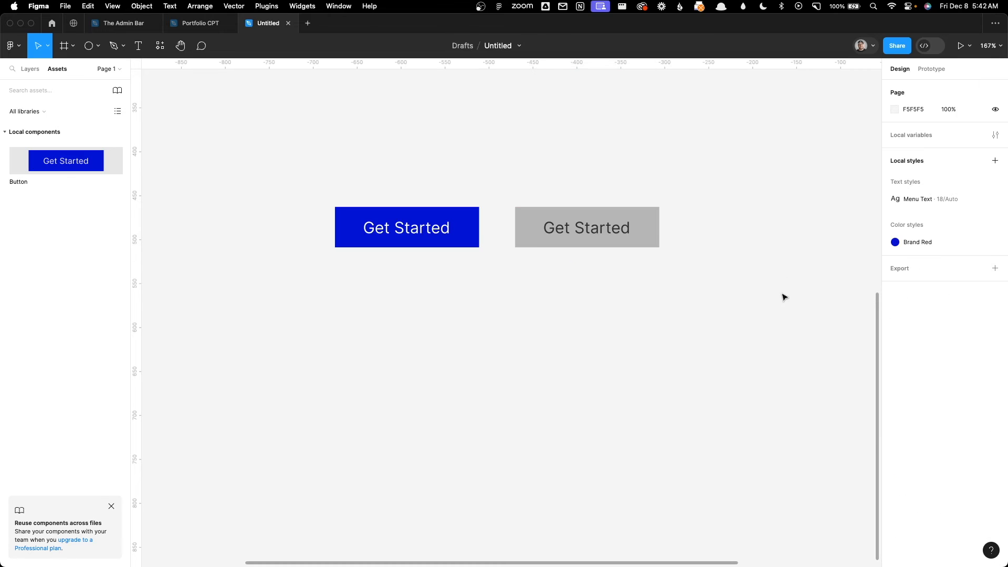
Step: Draw a frame about 554 × 227 around both Get Started buttons and present the prototype
{"action": "left_click", "coordinate": [64, 45]}
{"action": "left_click_drag", "start_coordinate": [255, 131], "coordinate": [740, 330]}
{"action": "left_click", "coordinate": [961, 46]}
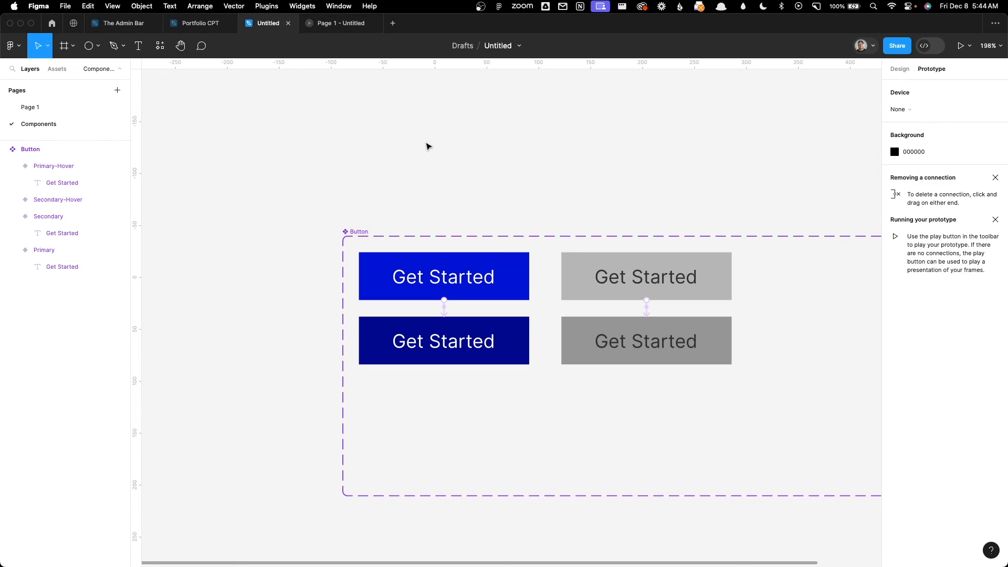
{"action": "scroll", "coordinate": [390, 141], "scroll_direction": "down", "scroll_amount": 10}
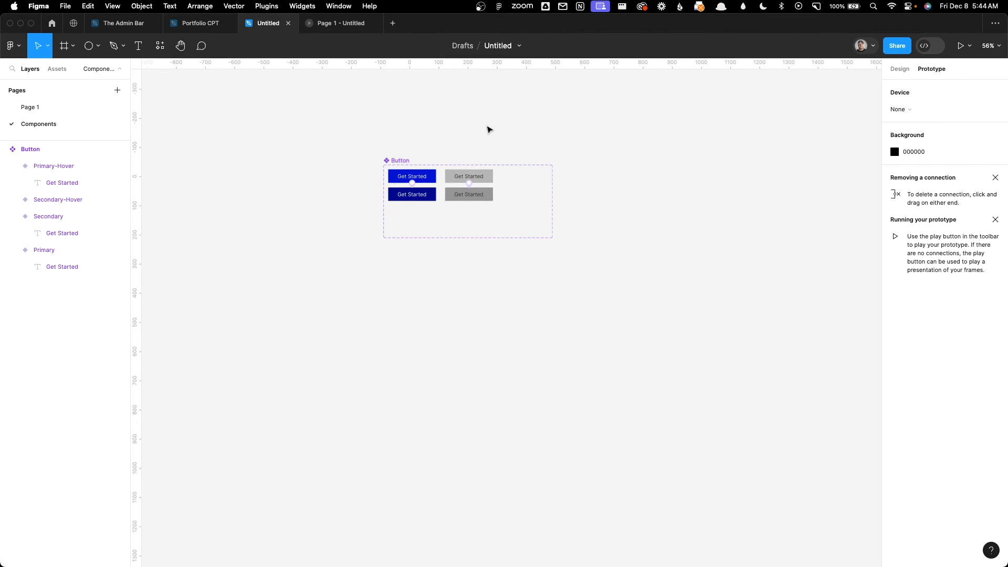
{"action": "left_click_drag", "start_coordinate": [516, 130], "coordinate": [347, 214]}
{"action": "left_click_drag", "start_coordinate": [439, 165], "coordinate": [256, 175]}
Step: Clear Page 1 by deleting the frame with the two buttons and the header frame
{"action": "left_click", "coordinate": [90, 110]}
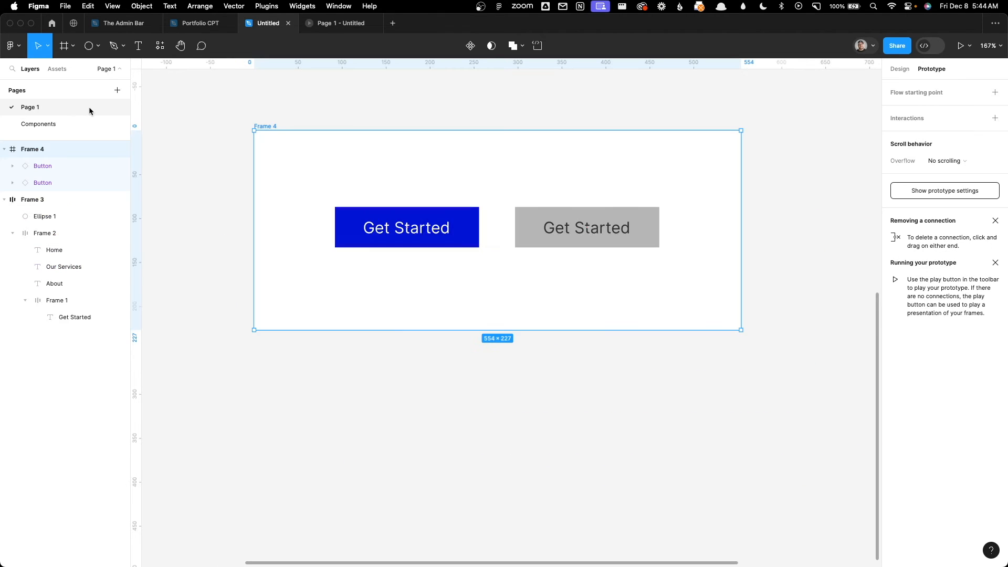
{"action": "left_click", "coordinate": [241, 110]}
{"action": "scroll", "coordinate": [229, 99], "scroll_direction": "down", "scroll_amount": 5}
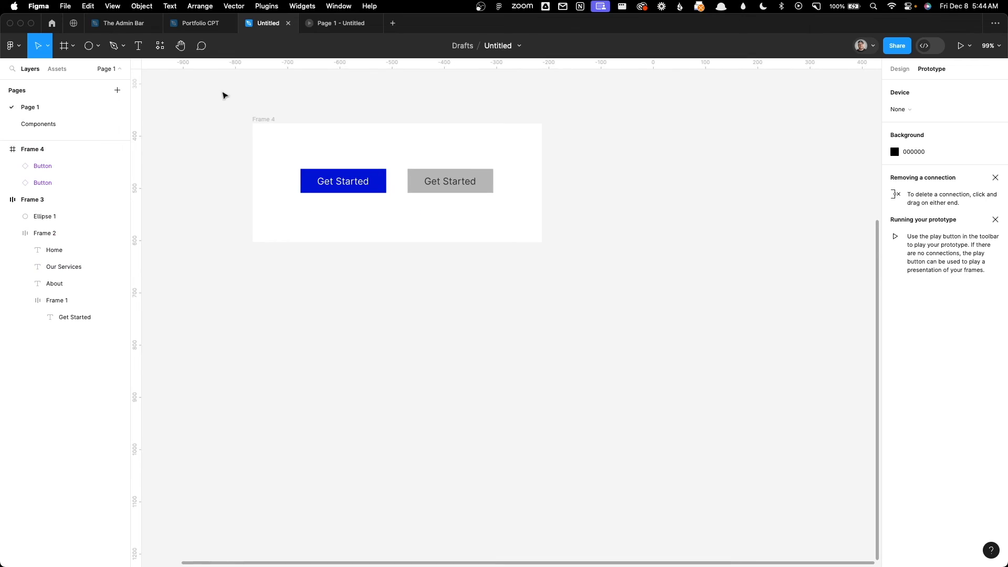
{"action": "left_click_drag", "start_coordinate": [217, 86], "coordinate": [569, 291]}
{"action": "key", "text": "Delete"}
{"action": "scroll", "coordinate": [578, 284], "scroll_direction": "down", "scroll_amount": 5}
{"action": "left_click_drag", "start_coordinate": [323, 105], "coordinate": [729, 261]}
{"action": "key", "text": "Delete"}
Step: Add a frame using the MacBook Pro 16" desktop preset, 1728 × 1117
{"action": "left_click", "coordinate": [75, 48]}
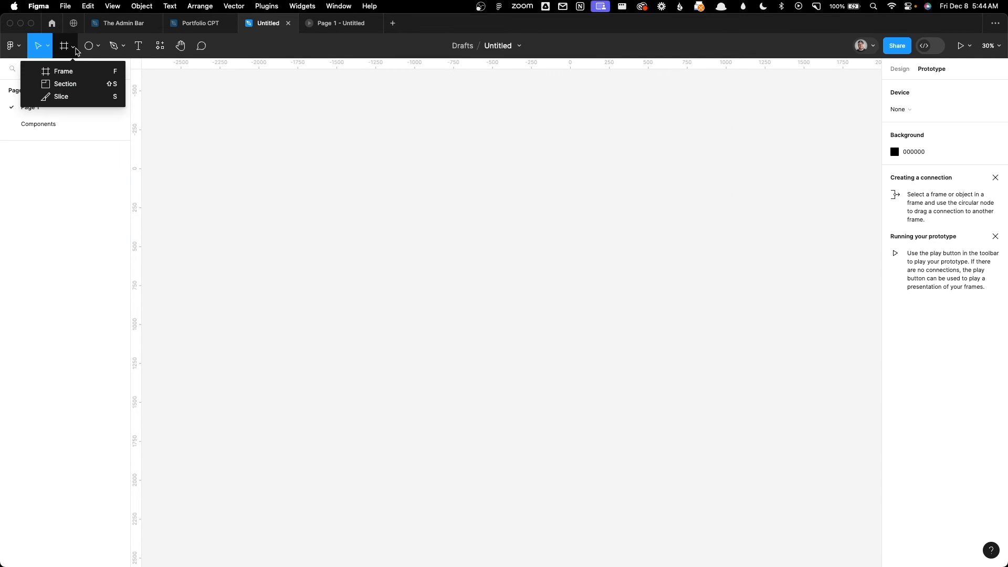
{"action": "left_click", "coordinate": [73, 71]}
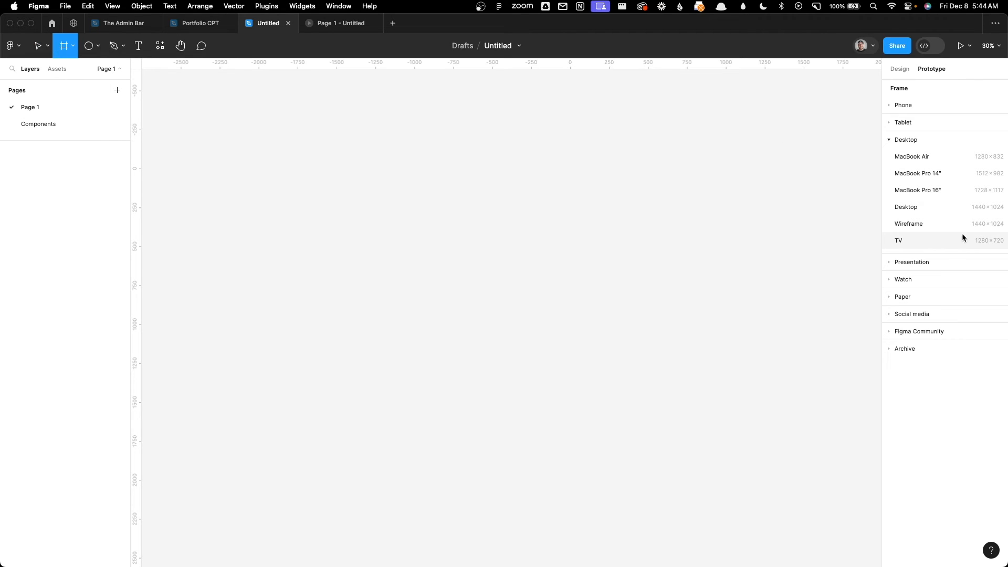
{"action": "left_click", "coordinate": [909, 191]}
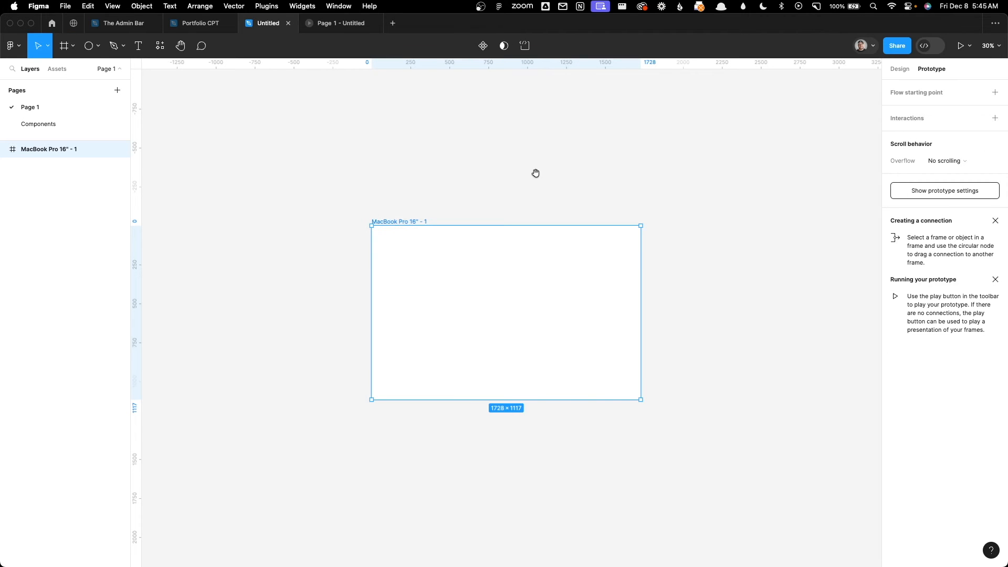
{"action": "scroll", "coordinate": [535, 173], "scroll_direction": "up", "scroll_amount": 1}
{"action": "scroll", "coordinate": [522, 180], "scroll_direction": "down", "scroll_amount": 3}
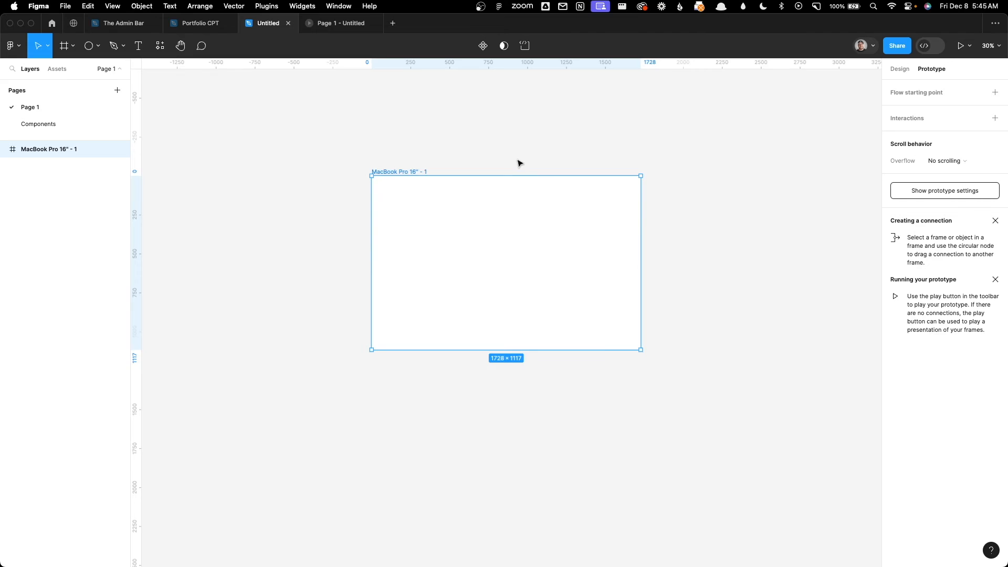
{"action": "scroll", "coordinate": [519, 164], "scroll_direction": "up", "scroll_amount": 3}
{"action": "left_click", "coordinate": [518, 160]}
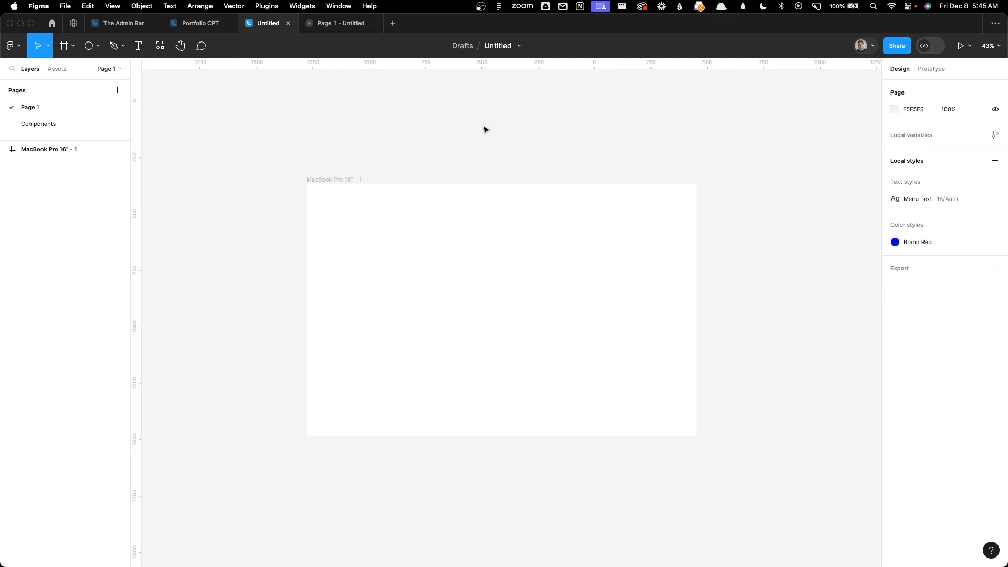
Step: Add a layout grid to the MacBook Pro 16" frame and examine it with its settings open
{"action": "left_click", "coordinate": [340, 180]}
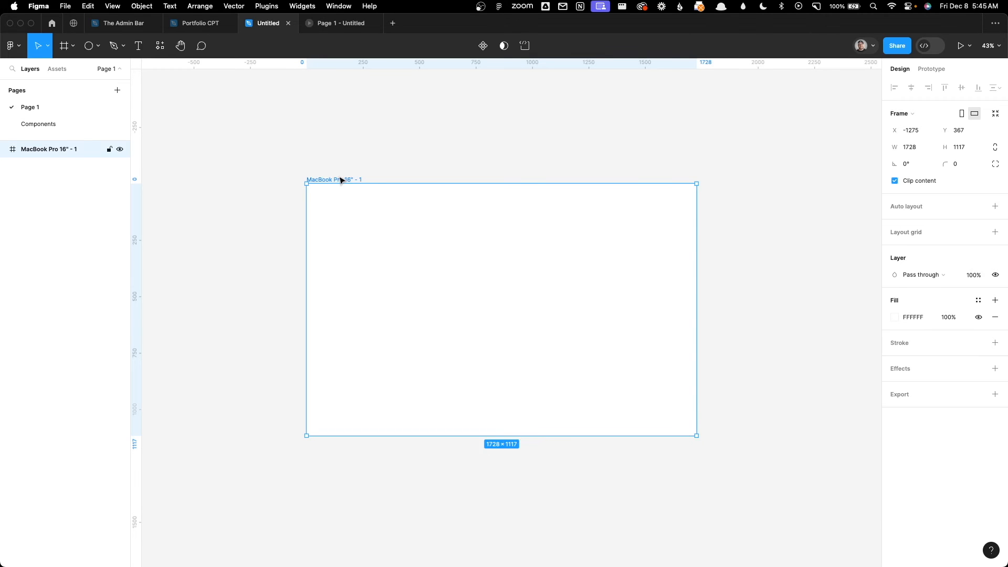
{"action": "left_click", "coordinate": [907, 235]}
{"action": "left_click", "coordinate": [892, 249]}
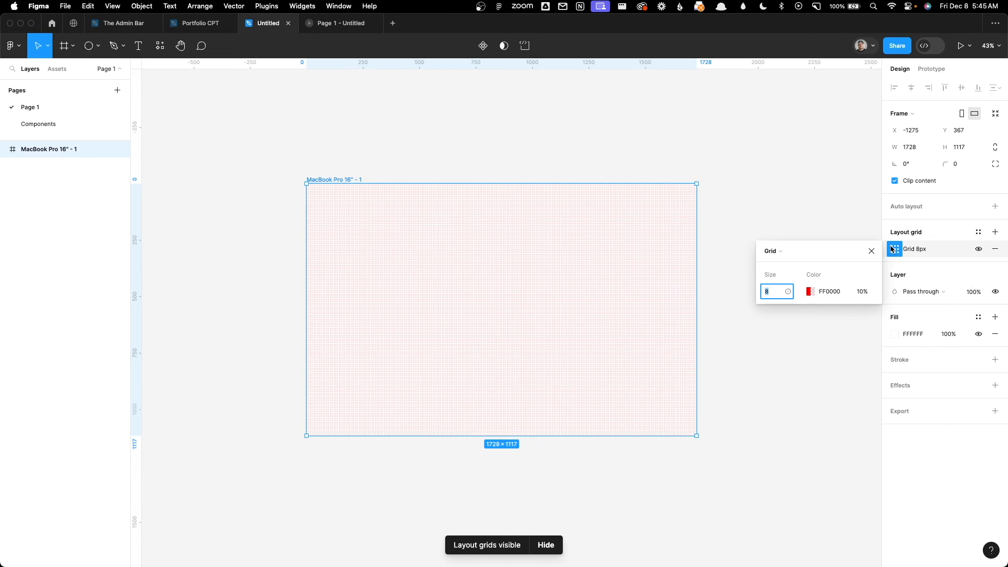
{"action": "scroll", "coordinate": [546, 259], "scroll_direction": "up", "scroll_amount": 5}
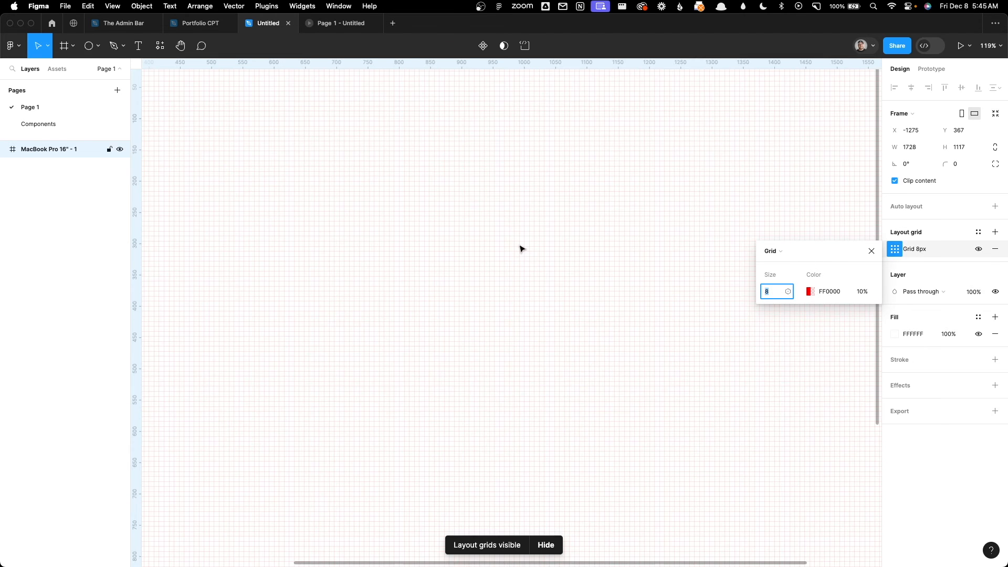
{"action": "key", "text": "shift+1"}
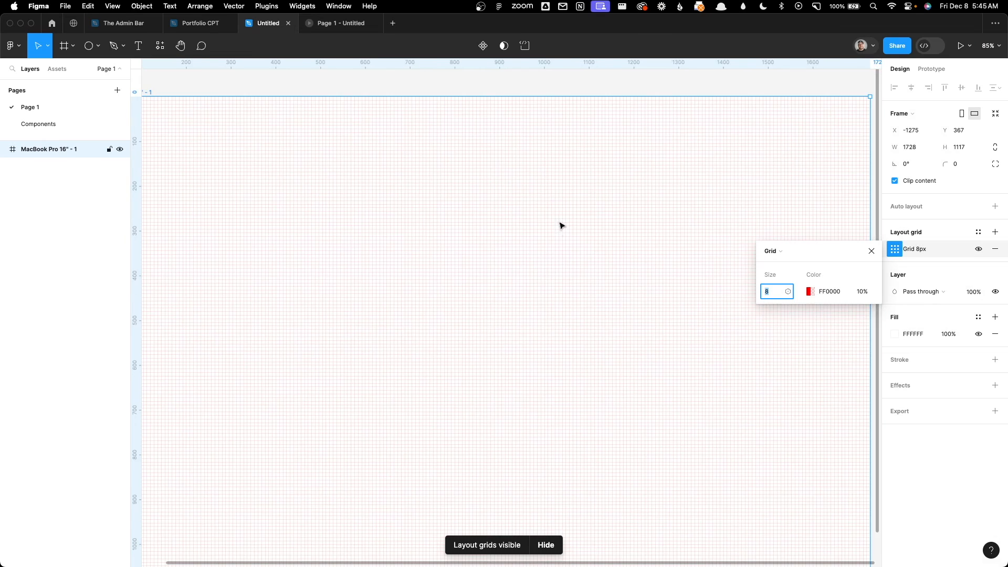
{"action": "scroll", "coordinate": [563, 227], "scroll_direction": "down", "scroll_amount": 2}
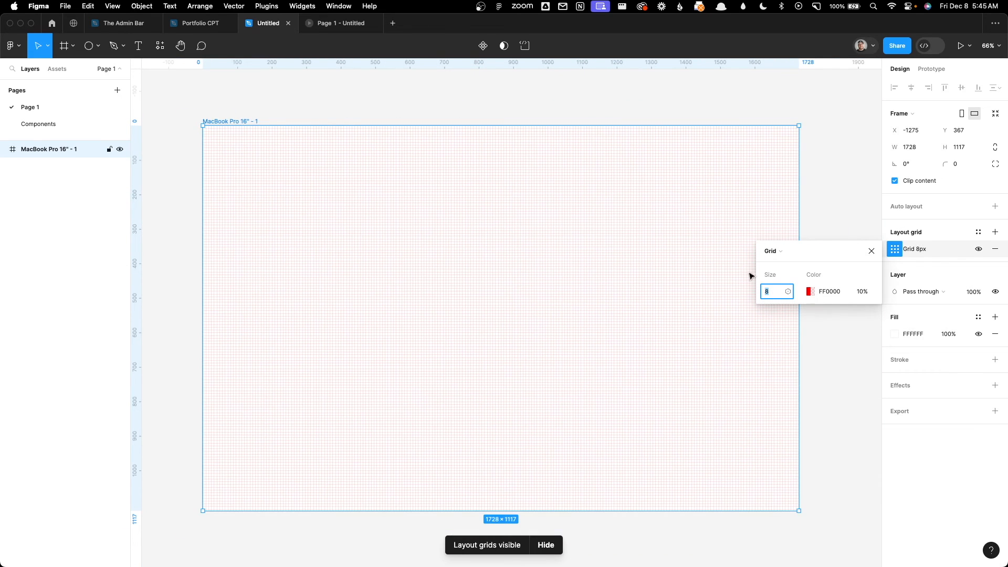
Step: Change the frame's layout grid type to Columns with a count of 12
{"action": "left_click", "coordinate": [773, 251]}
{"action": "left_click", "coordinate": [808, 264]}
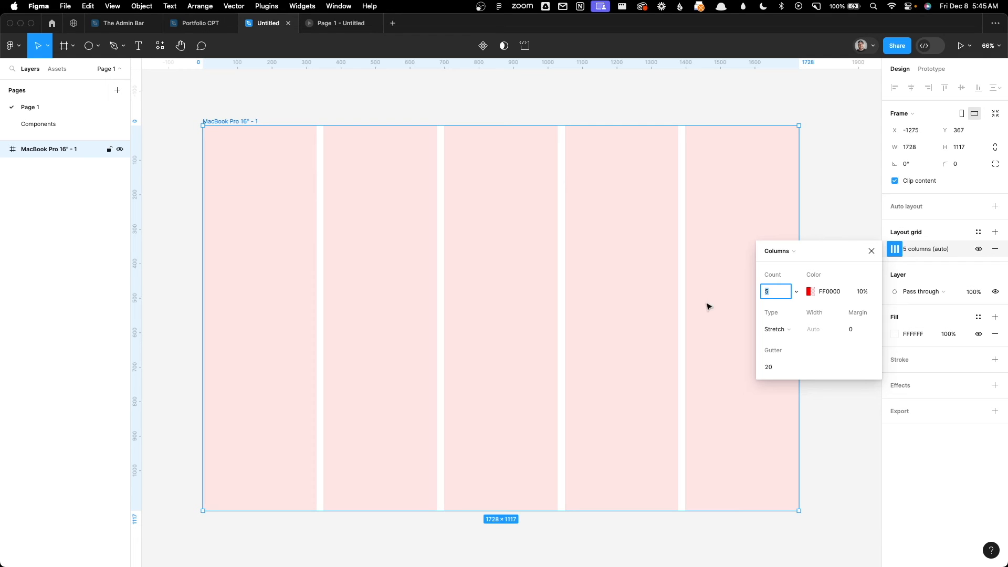
{"action": "type", "text": "12"}
{"action": "key", "text": "Tab"}
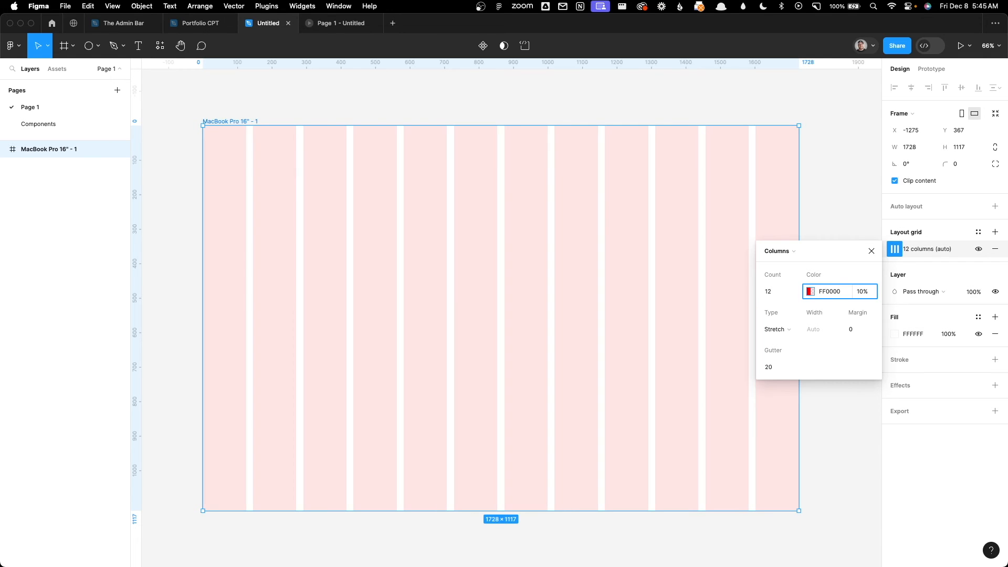
Step: Try the column grid's colour opacity at 5%, and settle on 20%
{"action": "left_click", "coordinate": [862, 292]}
{"action": "type", "text": "5"}
{"action": "key", "text": "Tab"}
{"action": "left_click", "coordinate": [872, 294]}
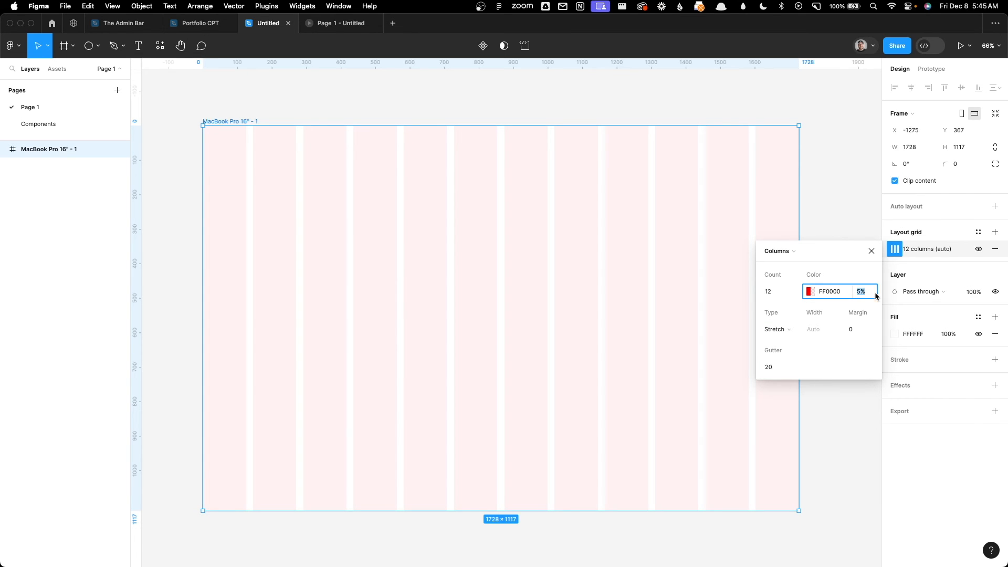
{"action": "type", "text": "20"}
{"action": "key", "text": "Return"}
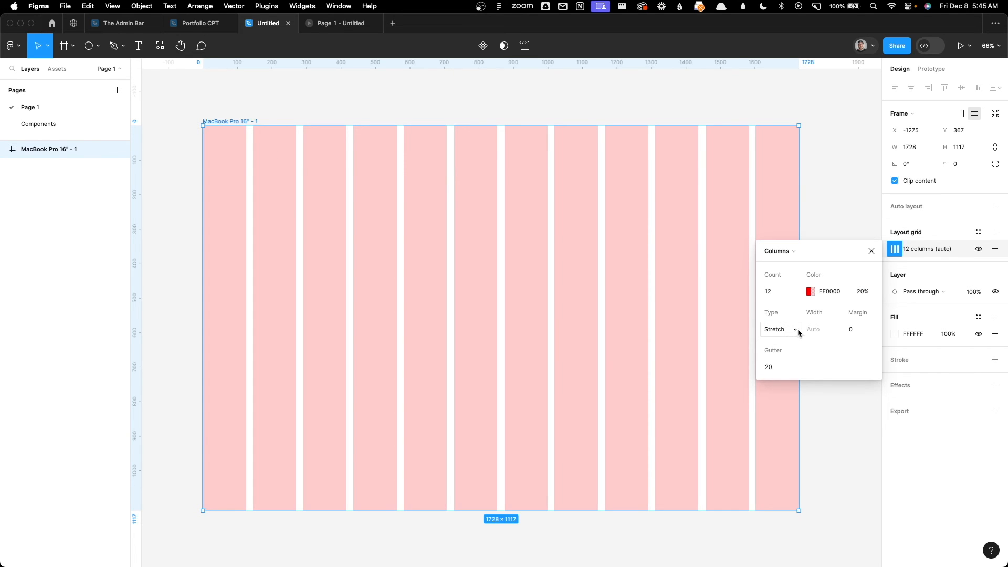
Step: Set the gutter of the 12-column layout grid to 16
{"action": "left_click", "coordinate": [767, 368]}
{"action": "type", "text": "16"}
{"action": "key", "text": "Tab"}
{"action": "key", "text": "Tab"}
{"action": "key", "text": "Tab"}
{"action": "left_click", "coordinate": [843, 371]}
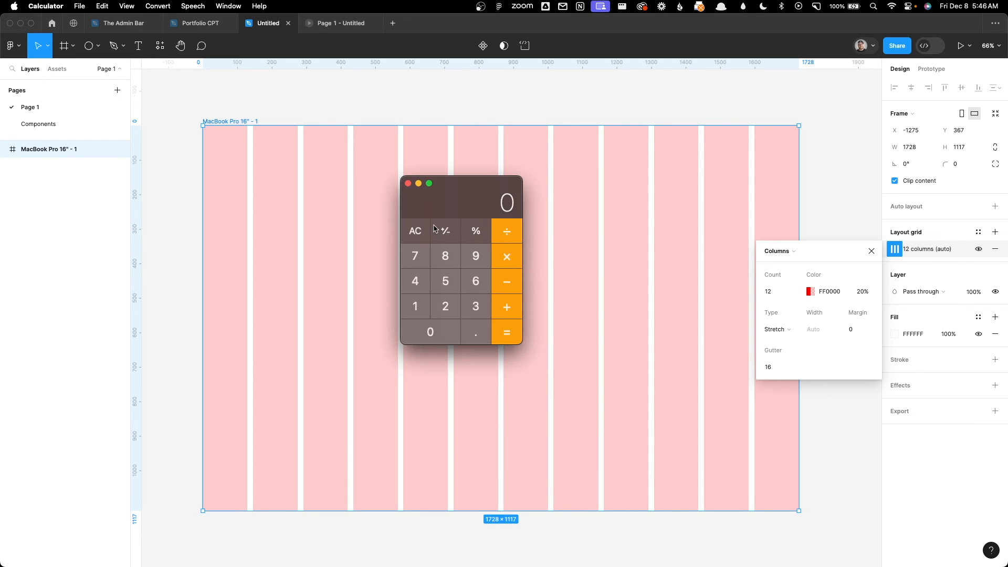
Step: Calculate the grid's side margin in Calculator by subtracting 1280 from 1728 and dividing the result by 2
{"action": "type", "text": "1728"}
{"action": "type", "text": "-1280"}
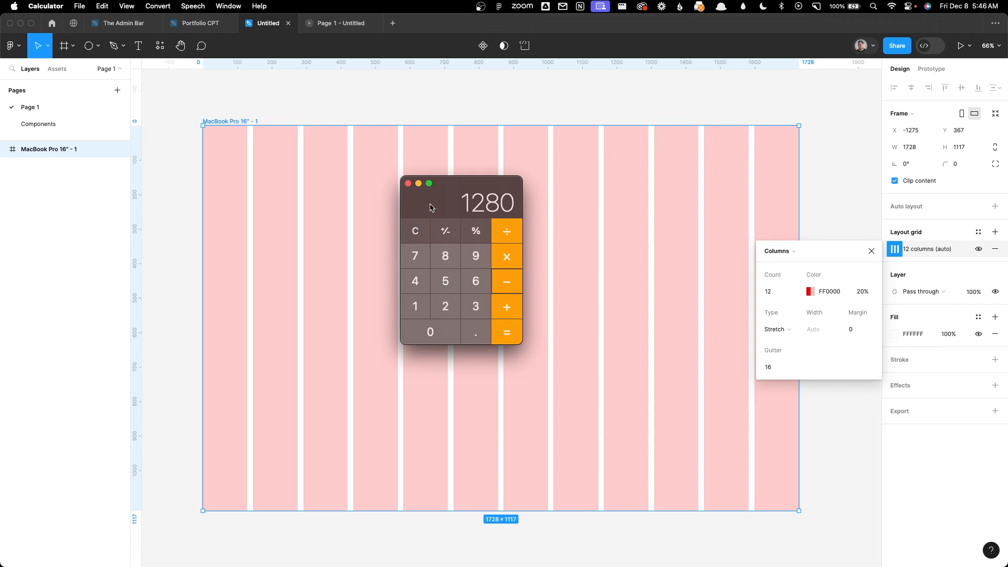
{"action": "key", "text": "Return"}
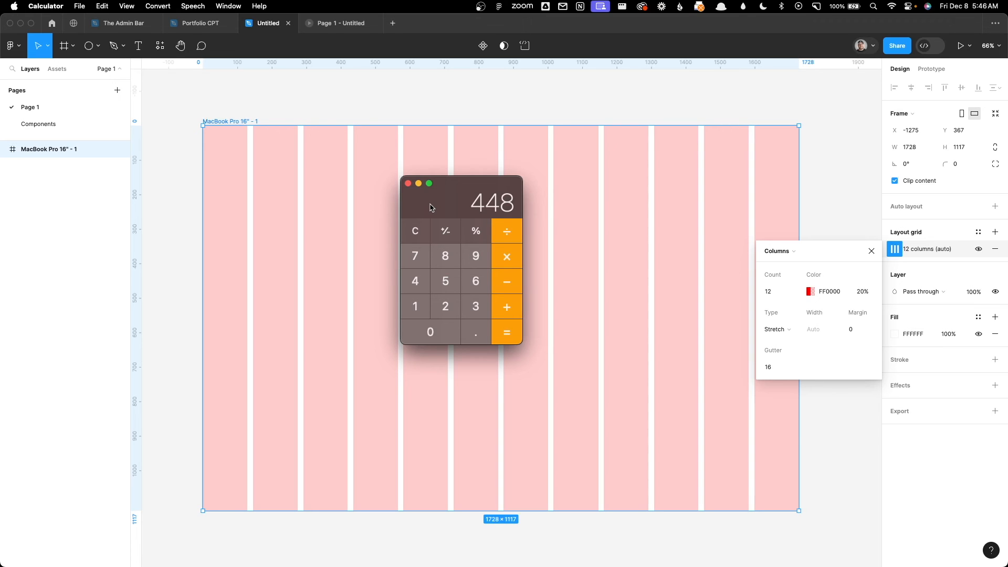
{"action": "left_click", "coordinate": [506, 236]}
{"action": "left_click", "coordinate": [451, 308]}
{"action": "left_click", "coordinate": [507, 339]}
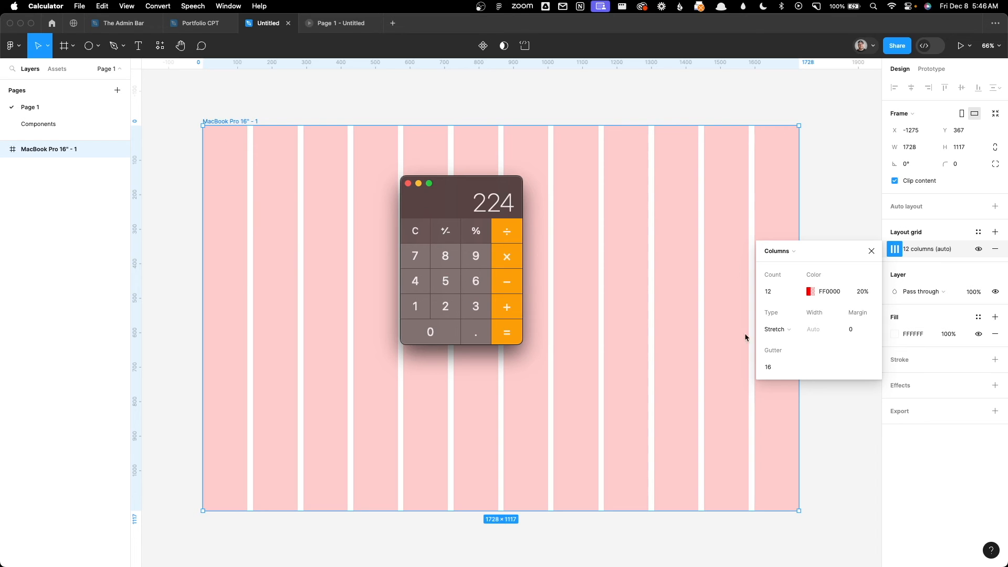
Step: Close Calculator and set the margin of the 12-column layout grid to 224
{"action": "left_click", "coordinate": [408, 183]}
{"action": "left_click", "coordinate": [848, 328]}
{"action": "type", "text": "224"}
{"action": "key", "text": "Return"}
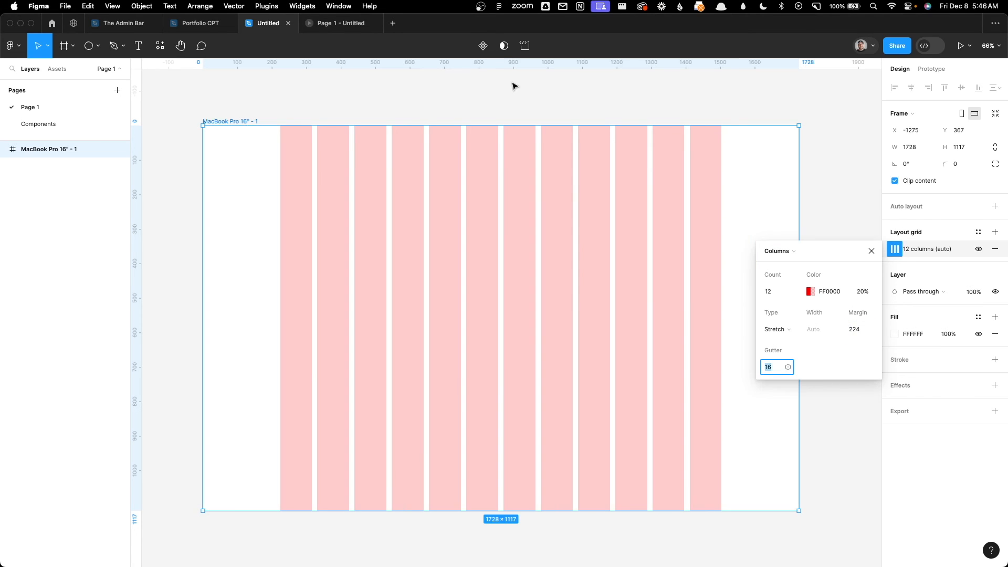
{"action": "left_click", "coordinate": [443, 99]}
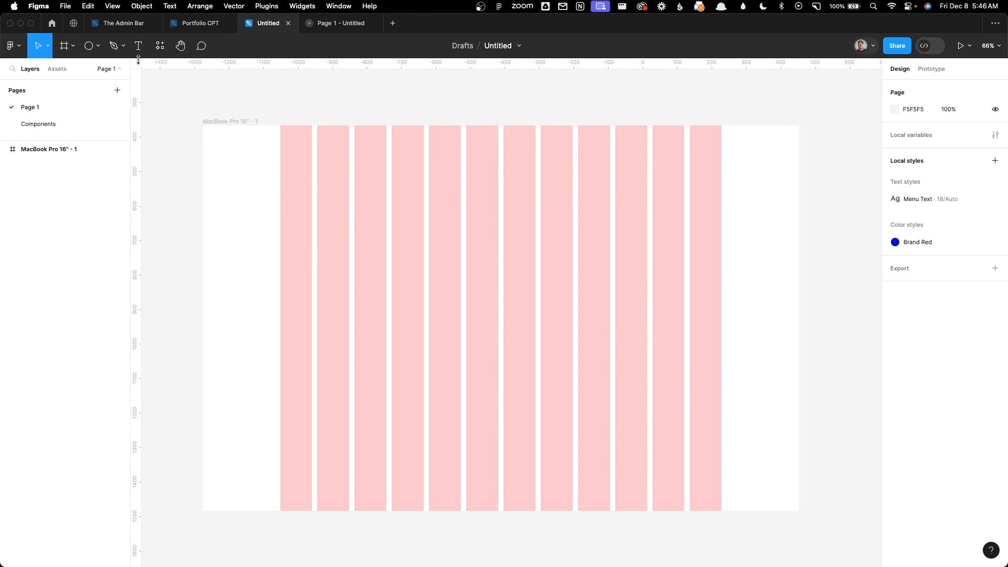
Step: Try a text box of about 1280 by 282 spanning all twelve columns, and discard it
{"action": "left_click", "coordinate": [90, 49]}
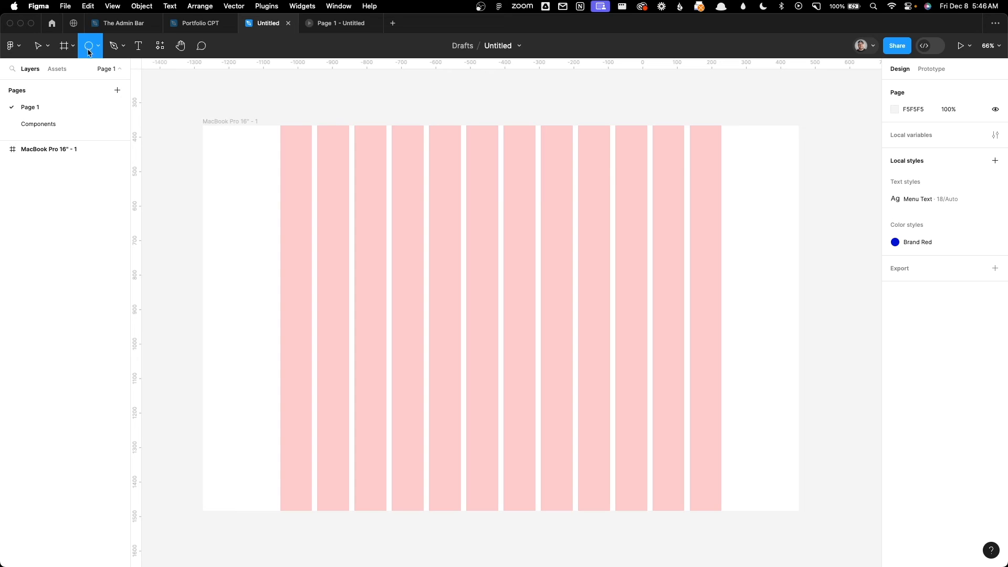
{"action": "left_click", "coordinate": [140, 48]}
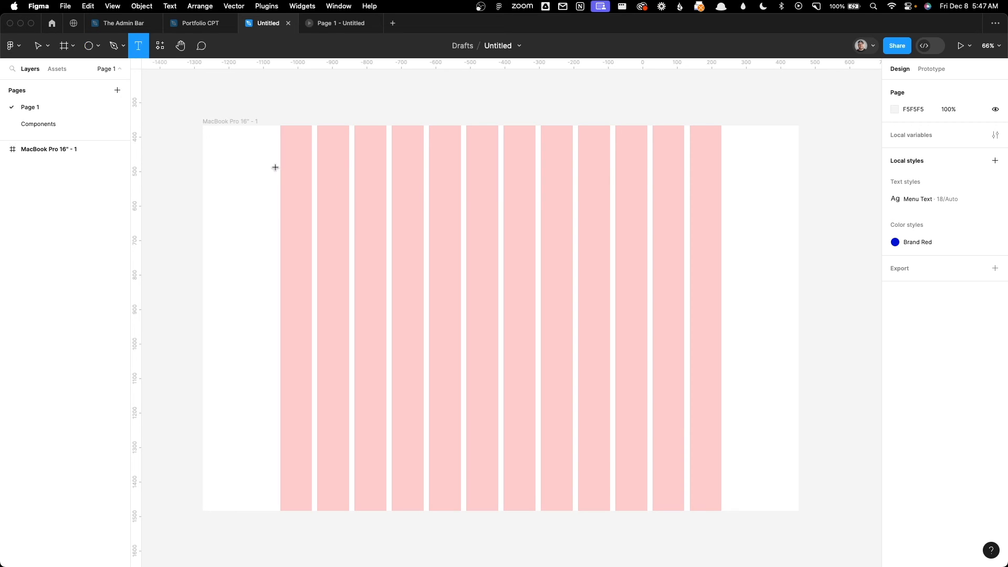
{"action": "left_click_drag", "start_coordinate": [280, 167], "coordinate": [721, 265]}
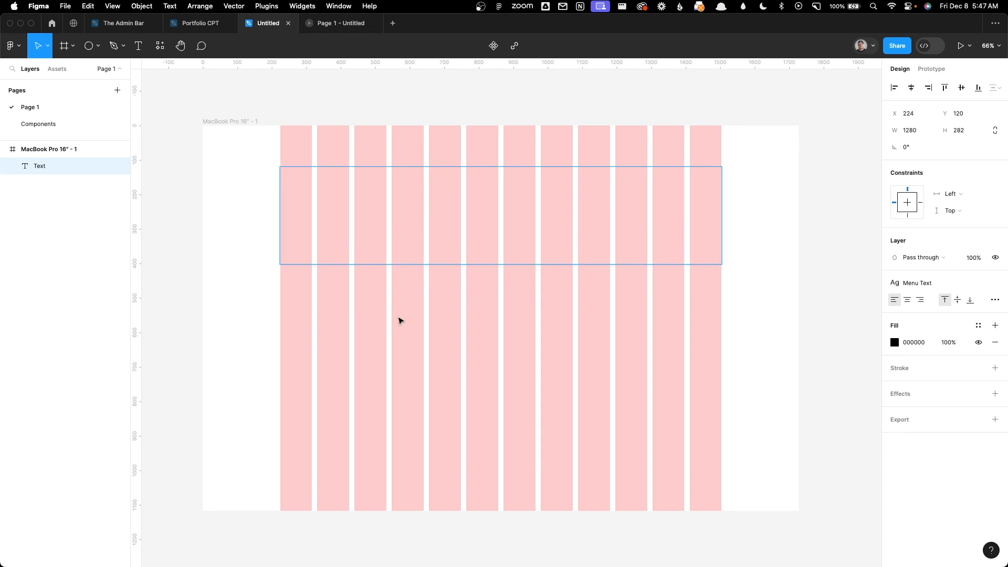
{"action": "key", "text": "Escape"}
Step: Draw a rectangle across the first six columns in the upper part of the MacBook Pro 16" frame
{"action": "key", "text": "r"}
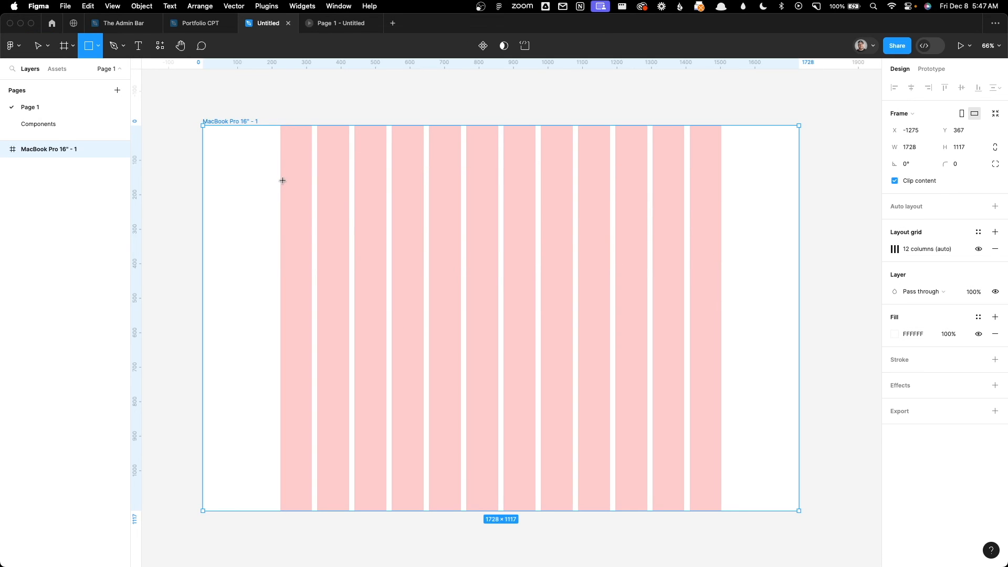
{"action": "left_click_drag", "start_coordinate": [280, 177], "coordinate": [498, 241]}
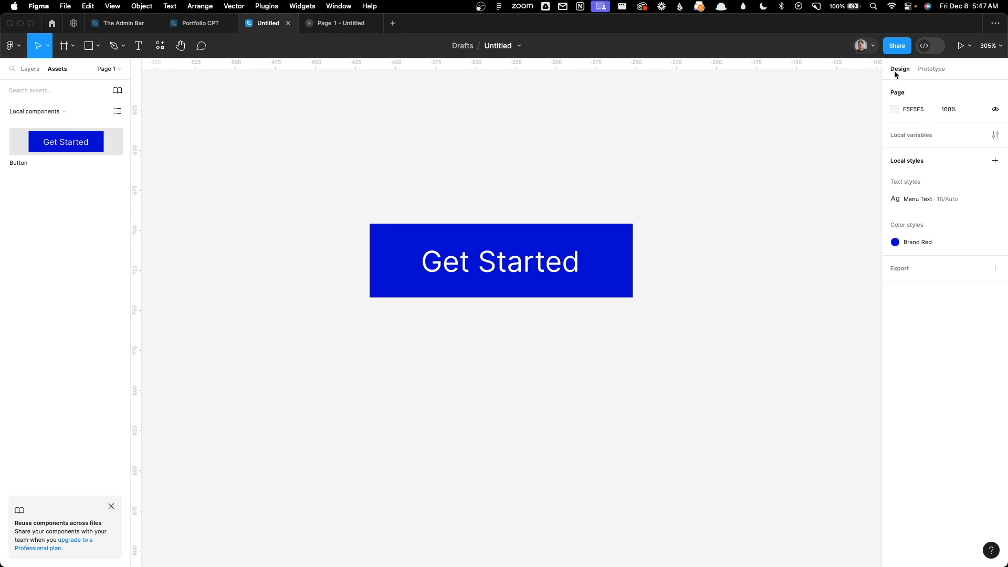
Step: Look at the page's prototype settings and take a brief look at Dev Mode before returning to design mode
{"action": "left_click", "coordinate": [920, 72]}
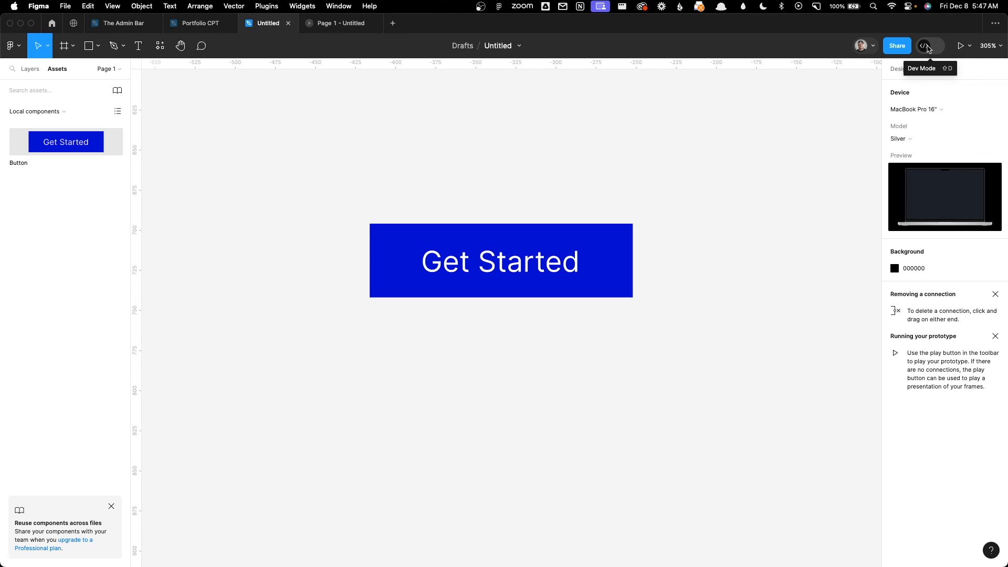
{"action": "left_click", "coordinate": [928, 51]}
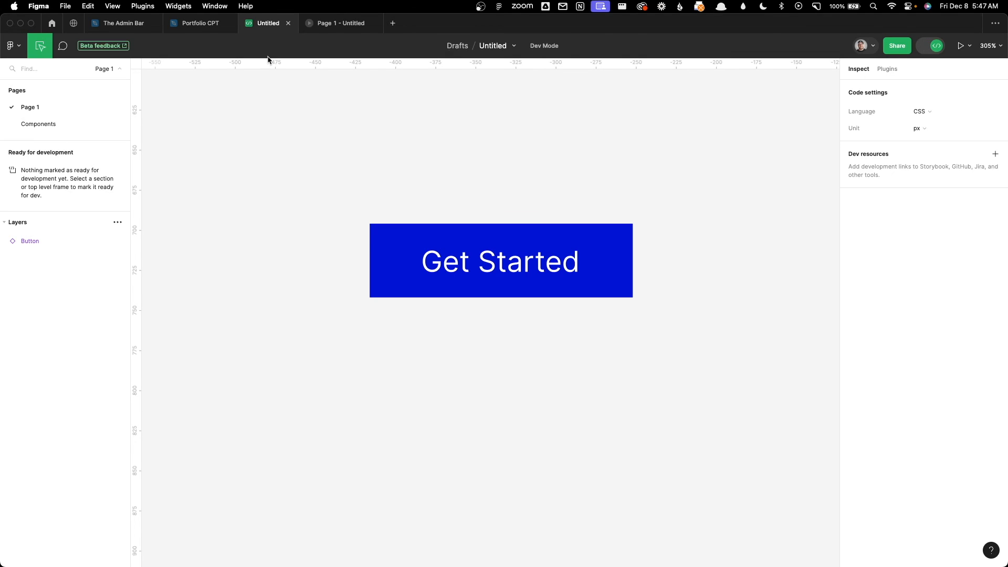
{"action": "left_click", "coordinate": [937, 47]}
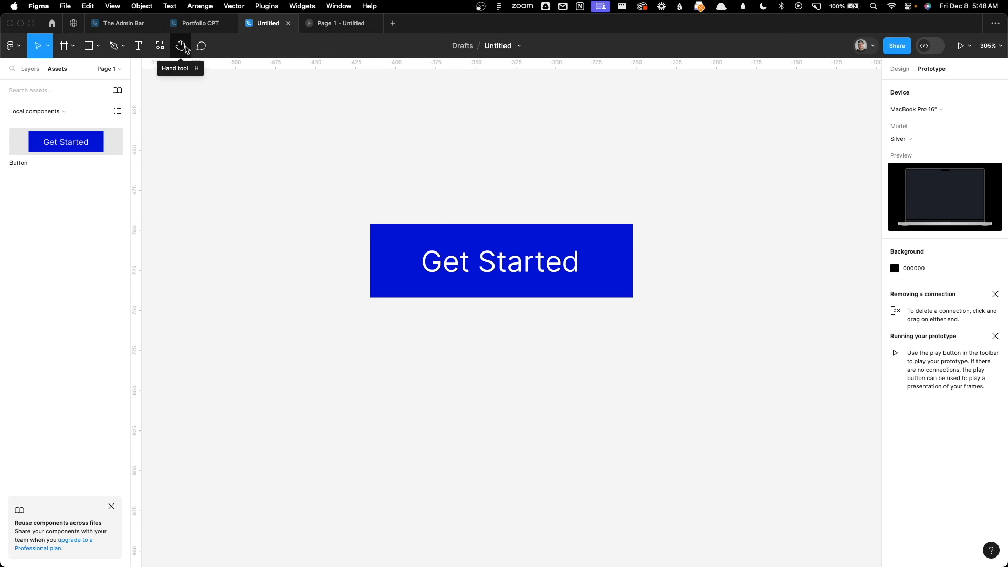
Step: Switch to Dev Mode and set the code settings to CSS with rem as the unit
{"action": "left_click", "coordinate": [925, 46]}
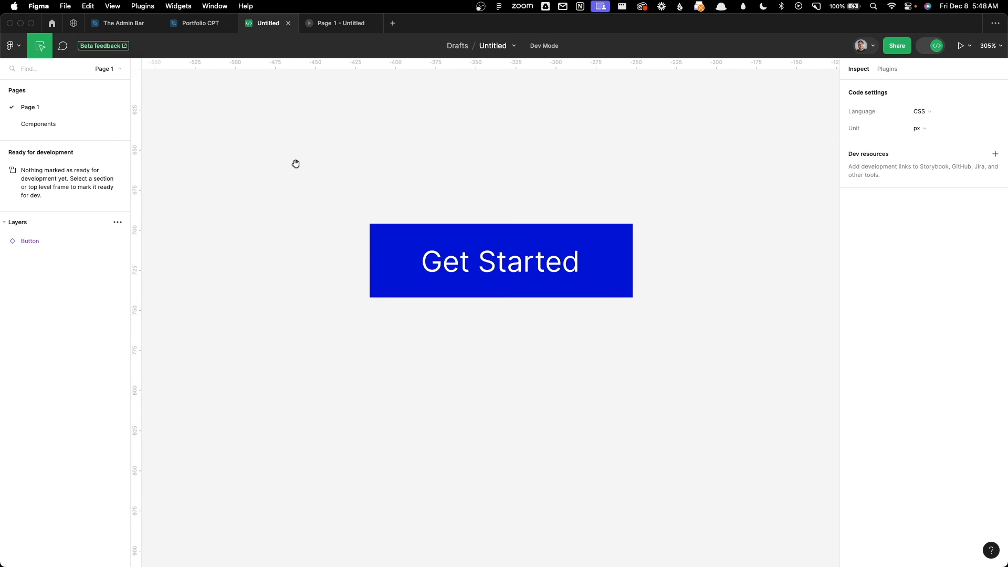
{"action": "left_click", "coordinate": [928, 112]}
{"action": "left_click", "coordinate": [954, 105]}
{"action": "left_click", "coordinate": [921, 129]}
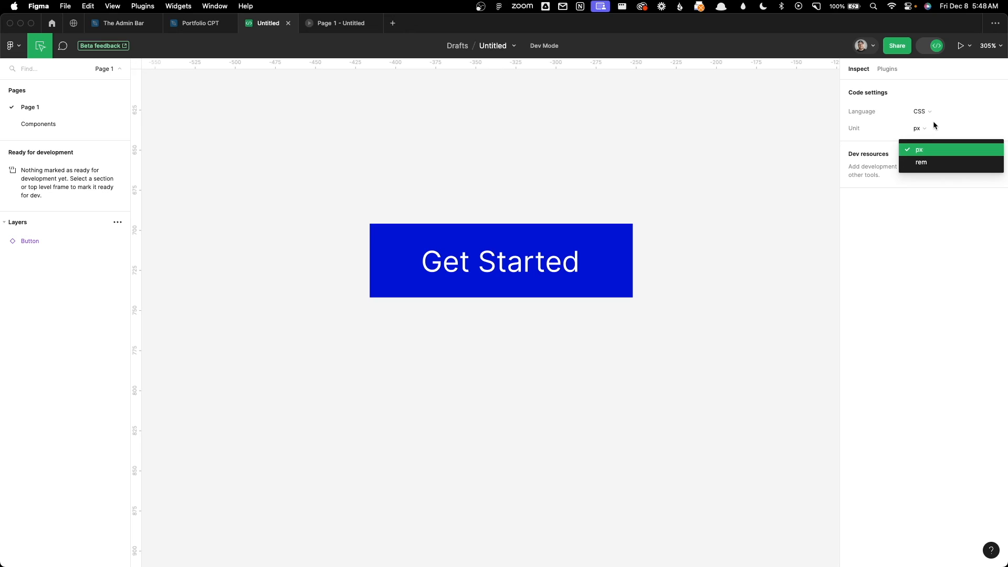
{"action": "left_click", "coordinate": [937, 125]}
{"action": "left_click", "coordinate": [922, 130]}
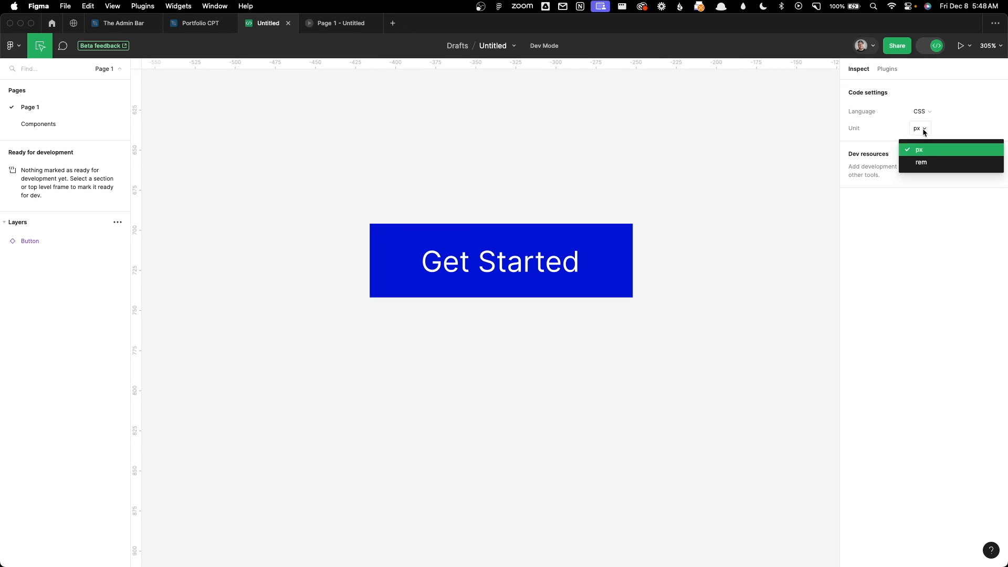
{"action": "left_click", "coordinate": [922, 163]}
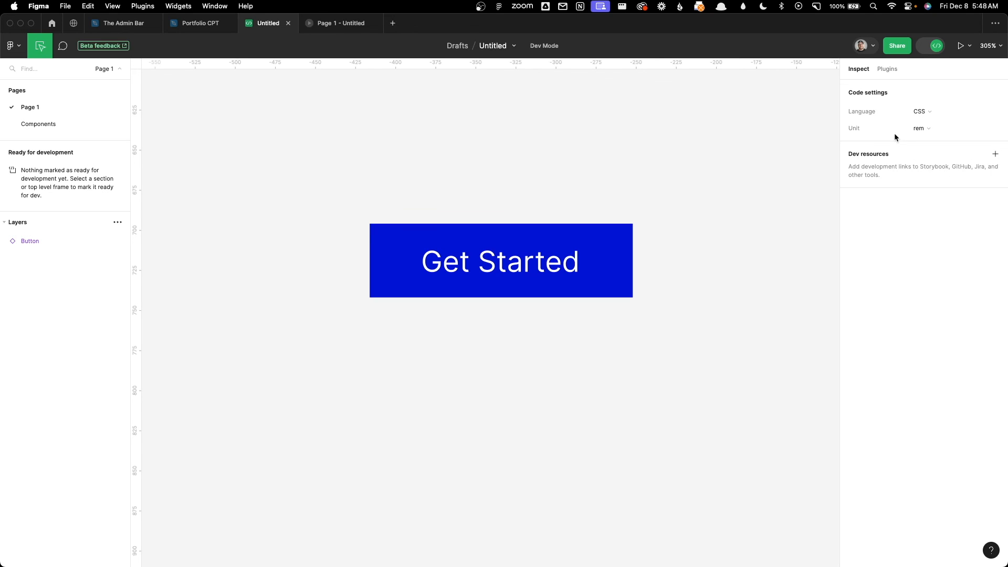
Step: Inspect the button instance's box model, layout, style and colour code, and its Get Started text's typography code
{"action": "left_click", "coordinate": [394, 243]}
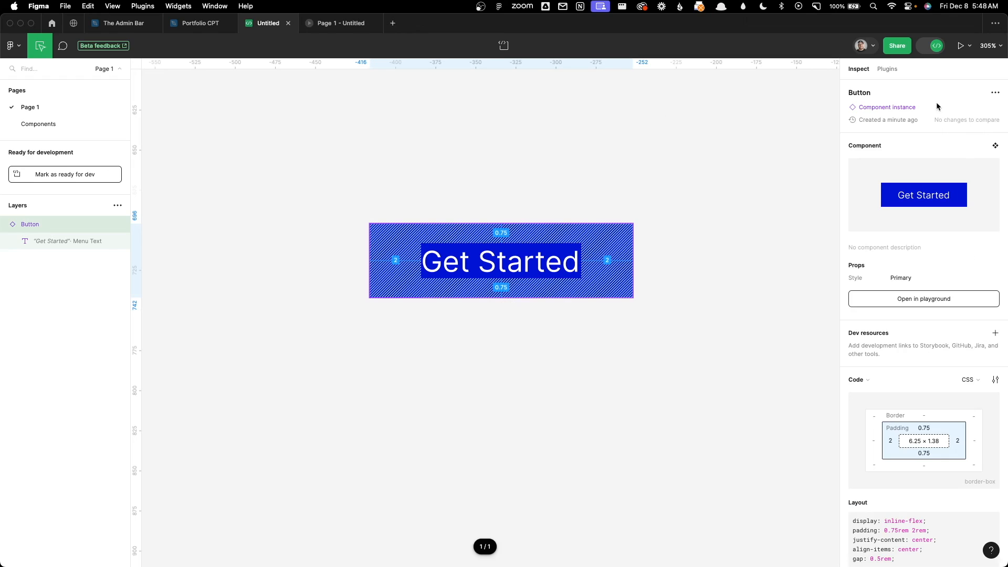
{"action": "scroll", "coordinate": [925, 420], "scroll_direction": "down", "scroll_amount": 1}
{"action": "scroll", "coordinate": [926, 417], "scroll_direction": "down", "scroll_amount": 4}
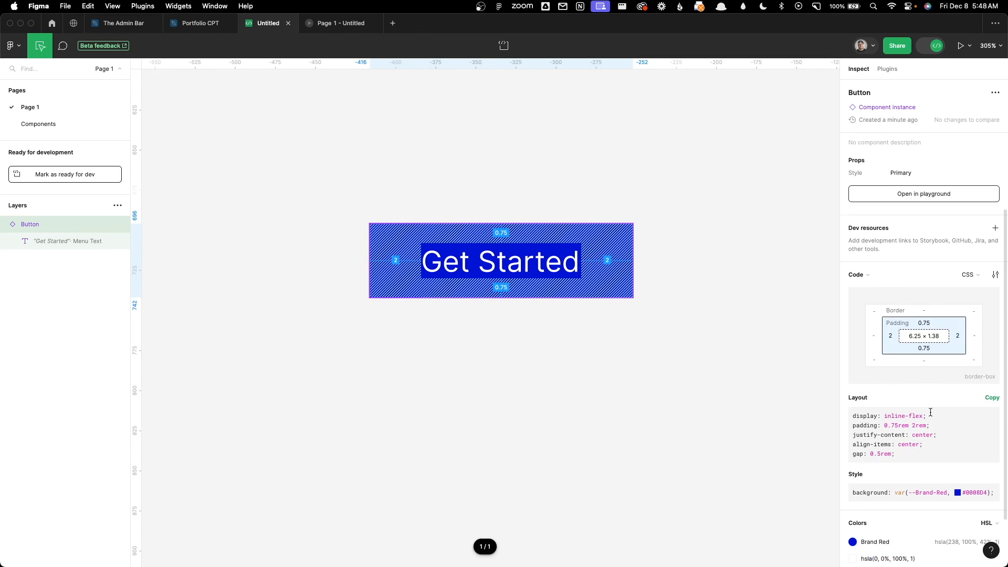
{"action": "scroll", "coordinate": [929, 409], "scroll_direction": "down", "scroll_amount": 2}
{"action": "scroll", "coordinate": [922, 348], "scroll_direction": "down", "scroll_amount": 1}
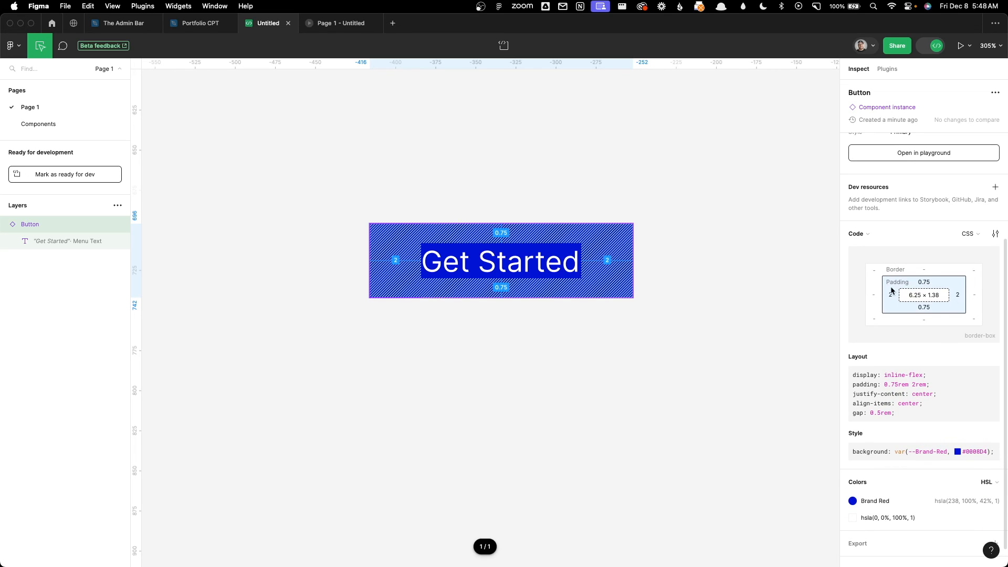
{"action": "scroll", "coordinate": [930, 295], "scroll_direction": "down", "scroll_amount": 1}
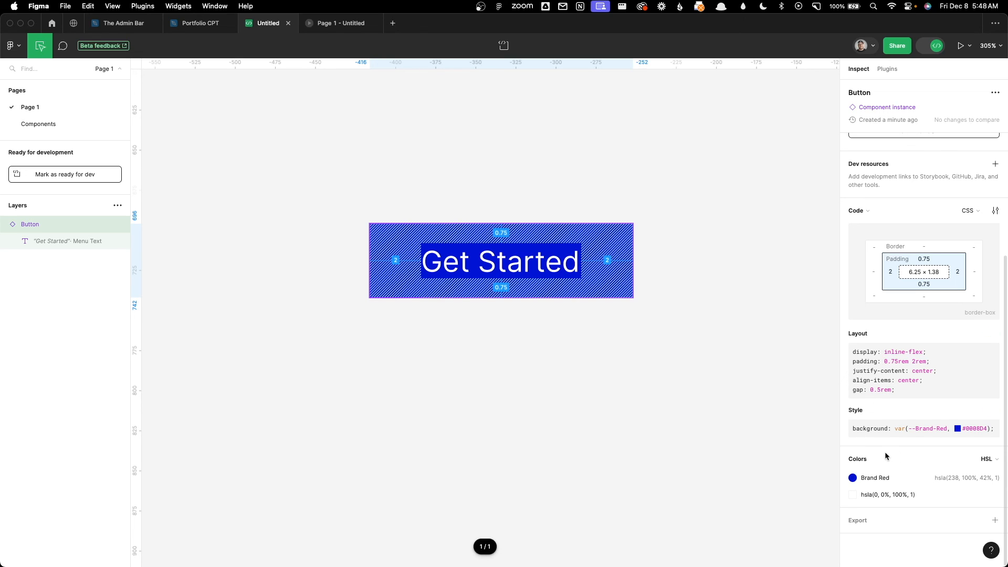
{"action": "left_click", "coordinate": [560, 267]}
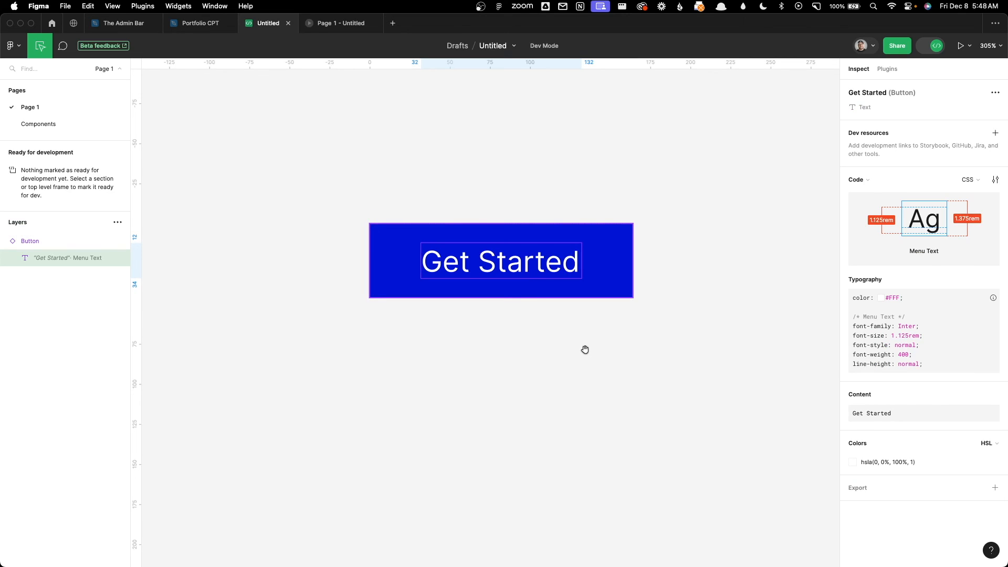